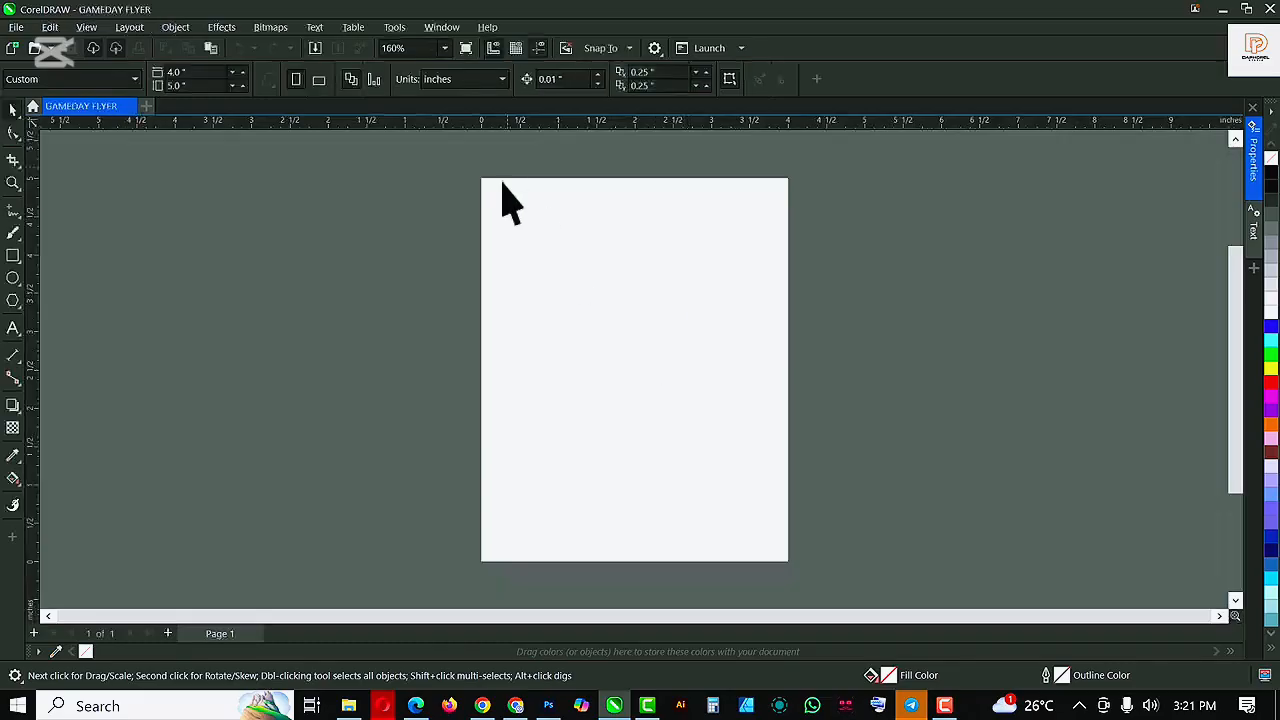
Create a page-sized rectangle, fill it white and remove its outline
double_click(13, 258)
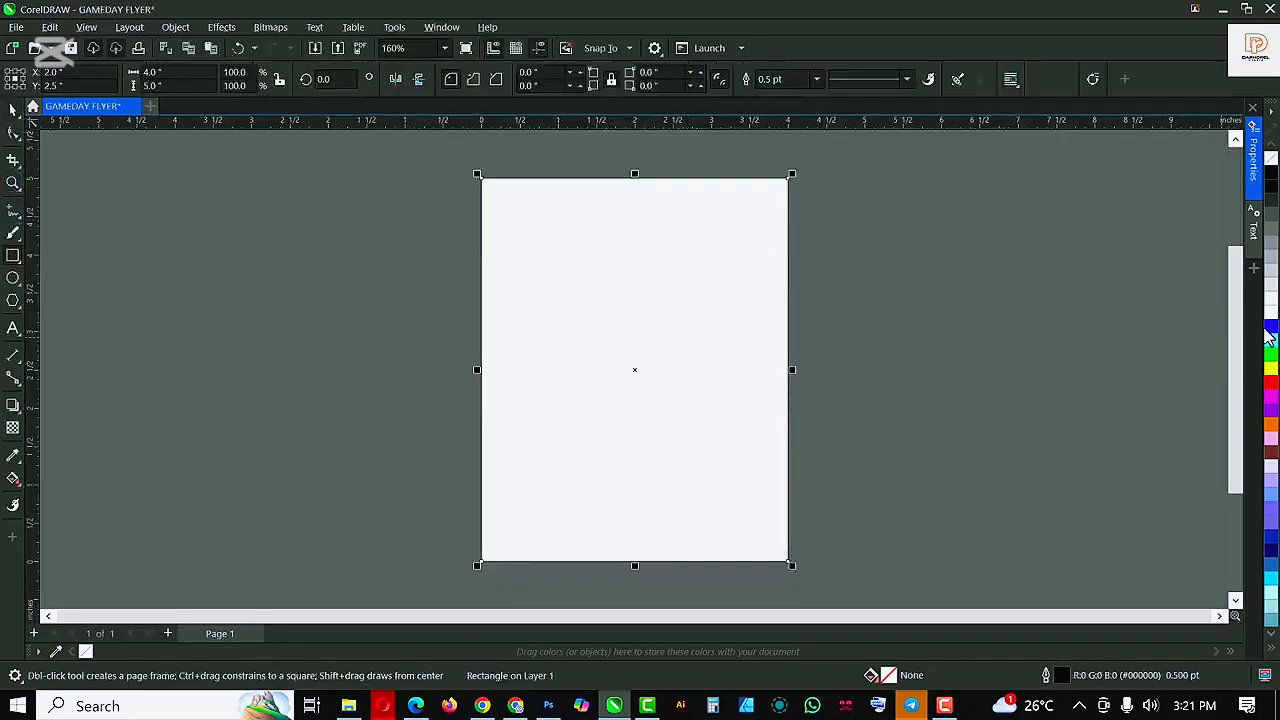
left_click(1270, 314)
right_click(1270, 159)
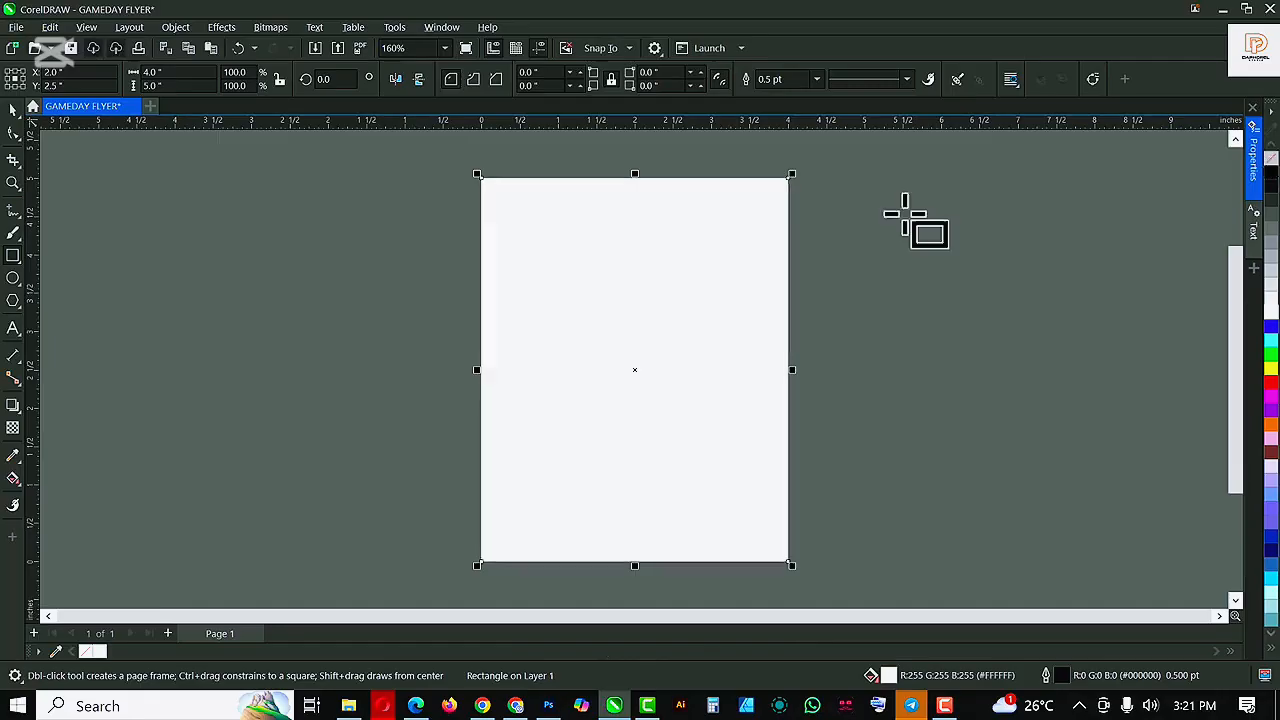
key("space")
left_click(556, 228)
key("Escape")
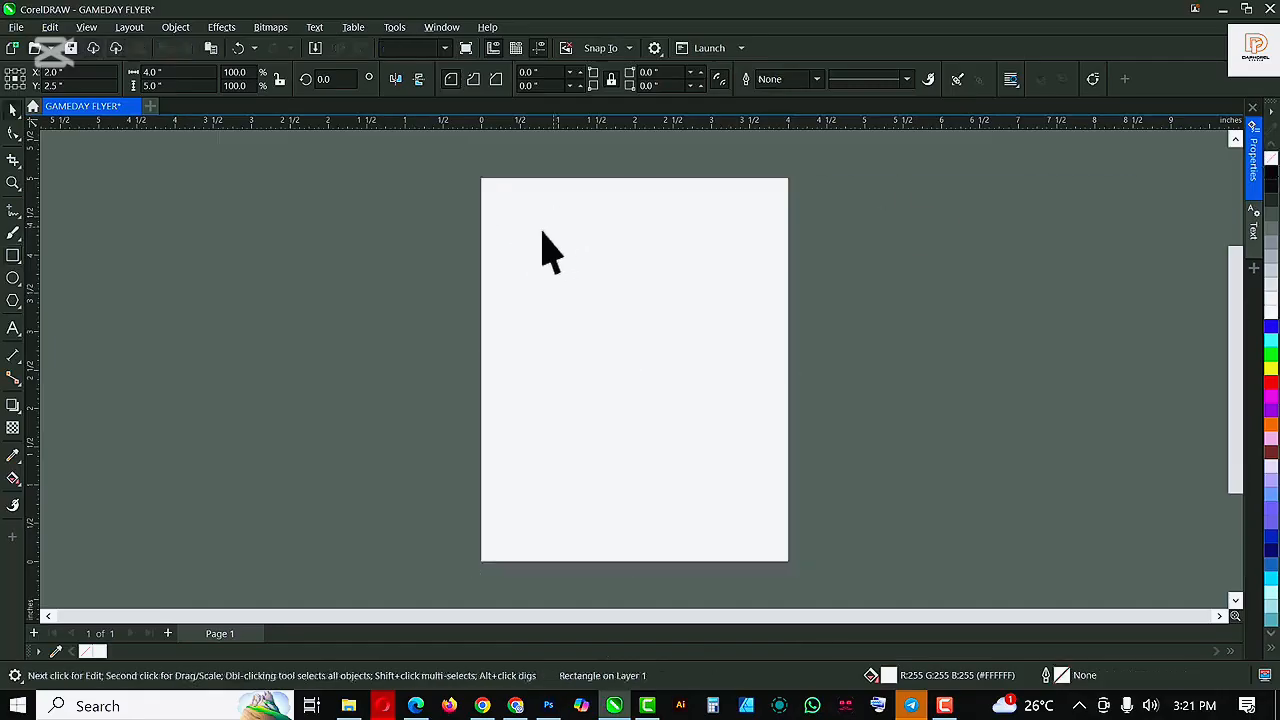
Draw a second rectangle, set its size to 4 × 5 inches and centre it on the page
left_click(12, 257)
left_click_drag(540, 202, 826, 510)
left_click(167, 75)
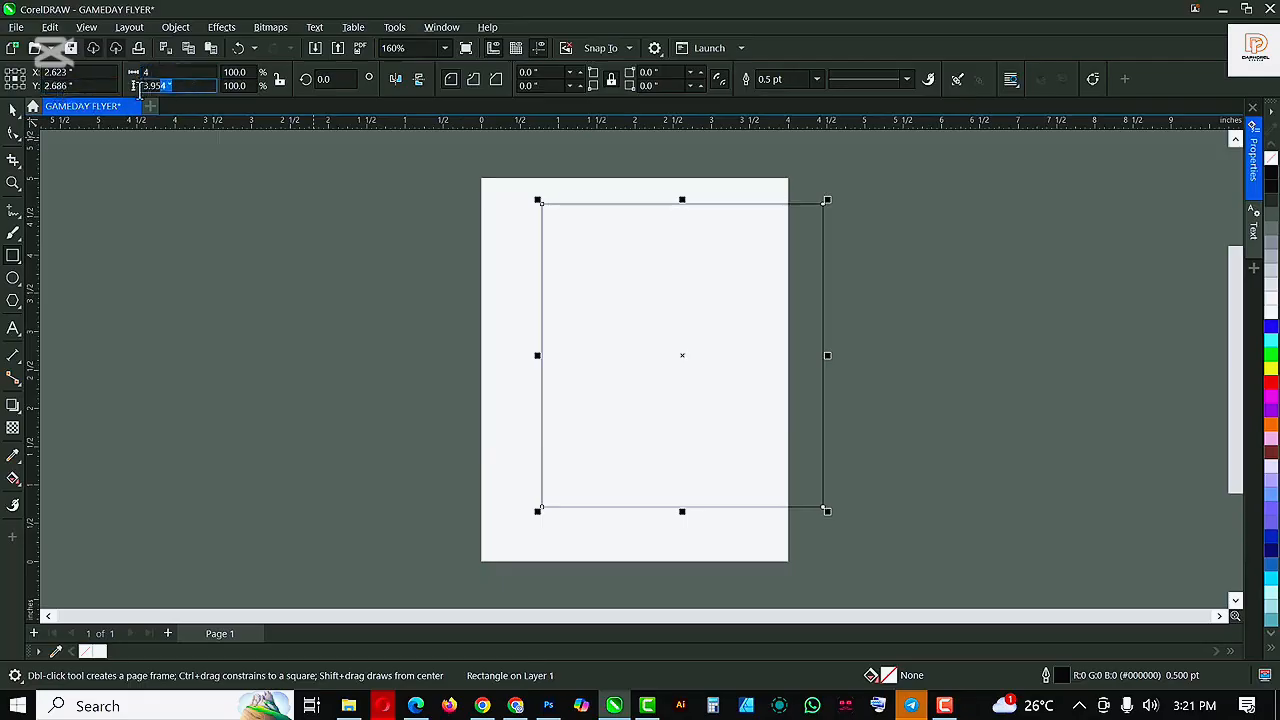
type("5")
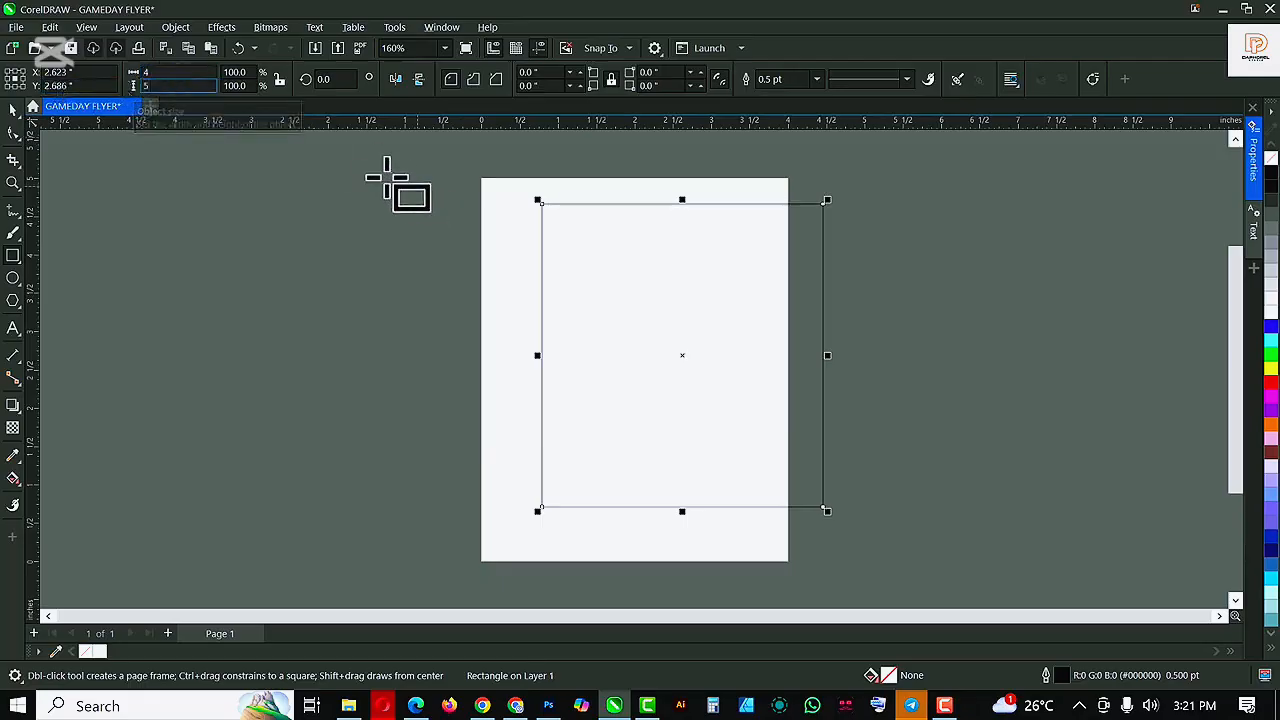
key("Return")
key("p")
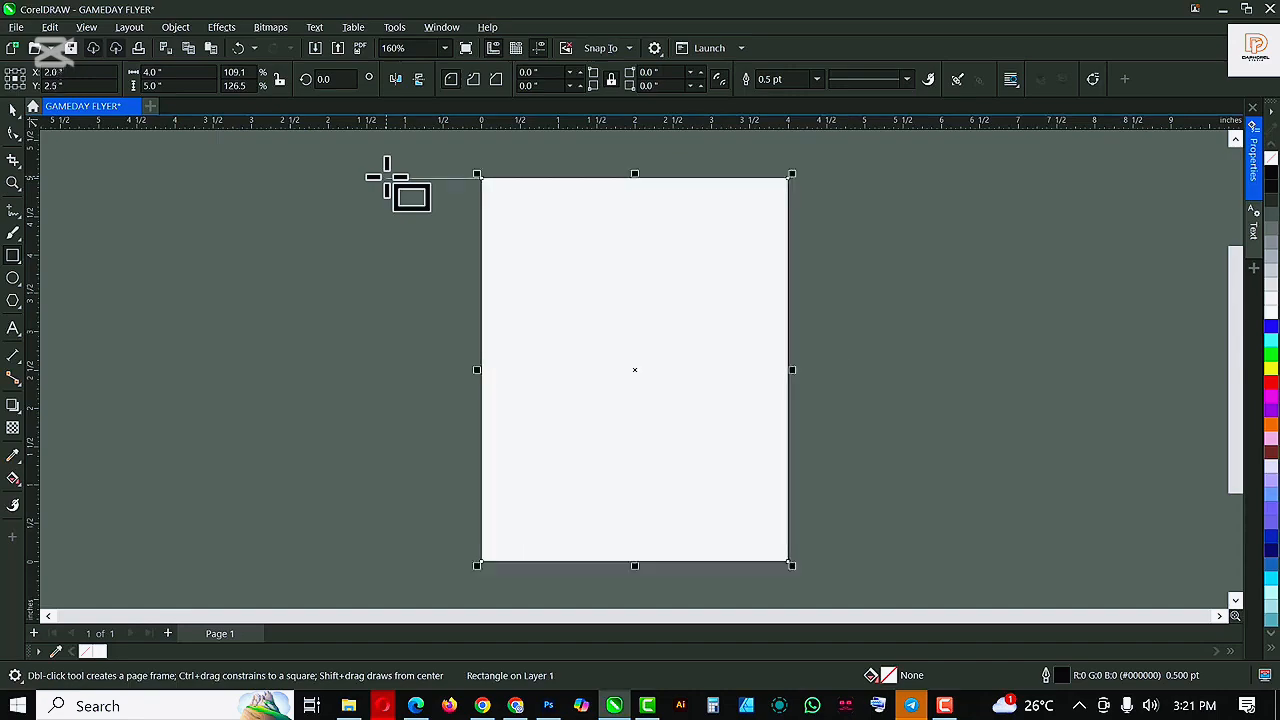
Fill the new 4 × 5 inch rectangle white and remove its outline
left_click(1272, 318)
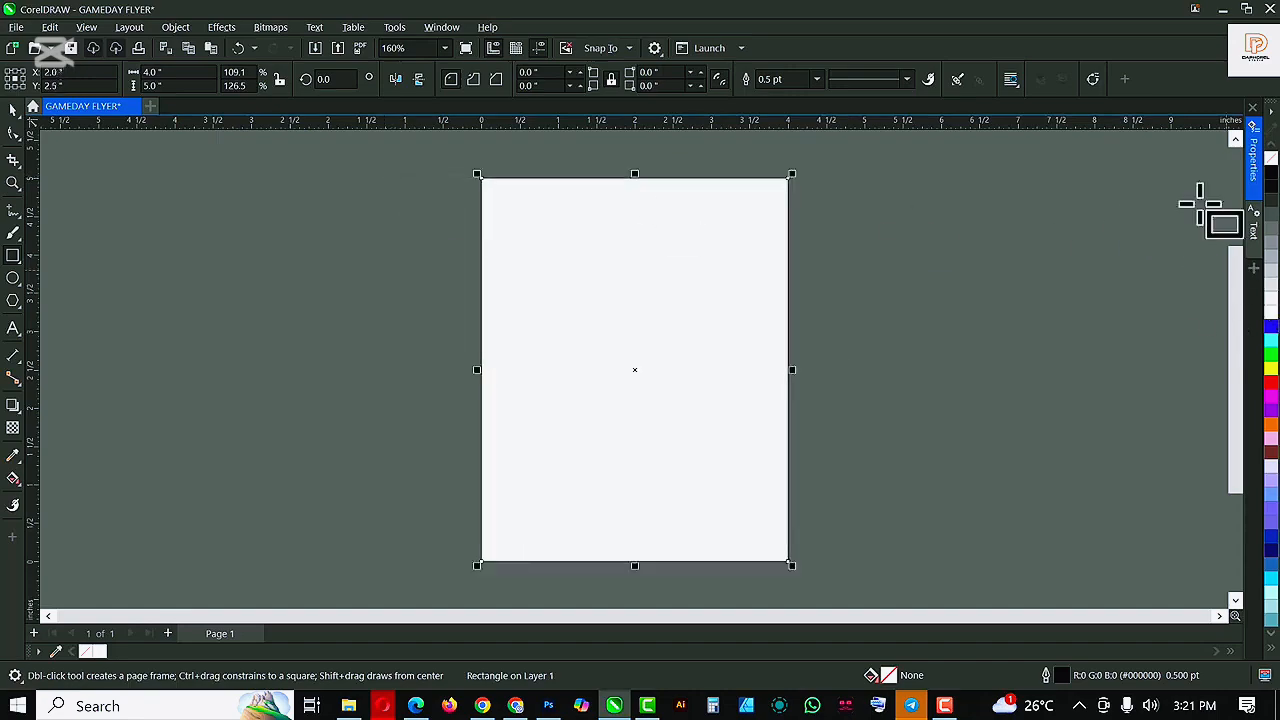
right_click(1272, 160)
key("space")
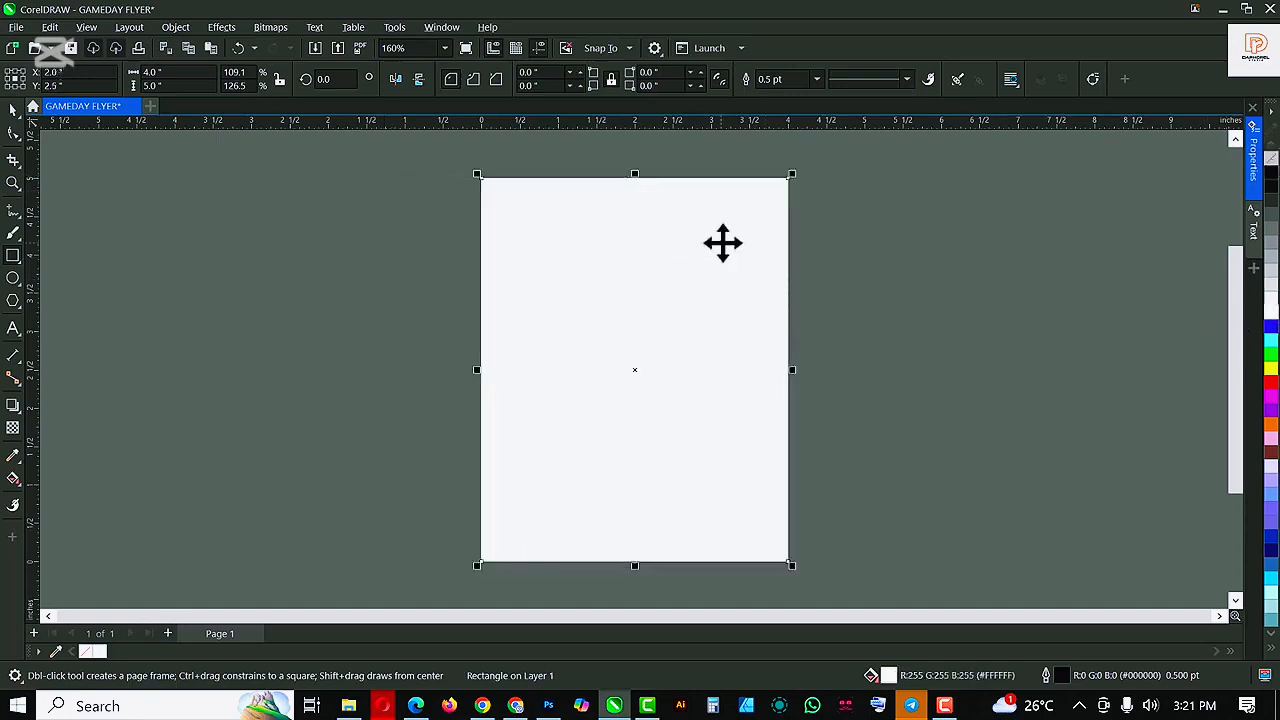
Try moving the white rectangle off the page and return it to the page centre
left_click_drag(727, 236, 331, 281)
key("p")
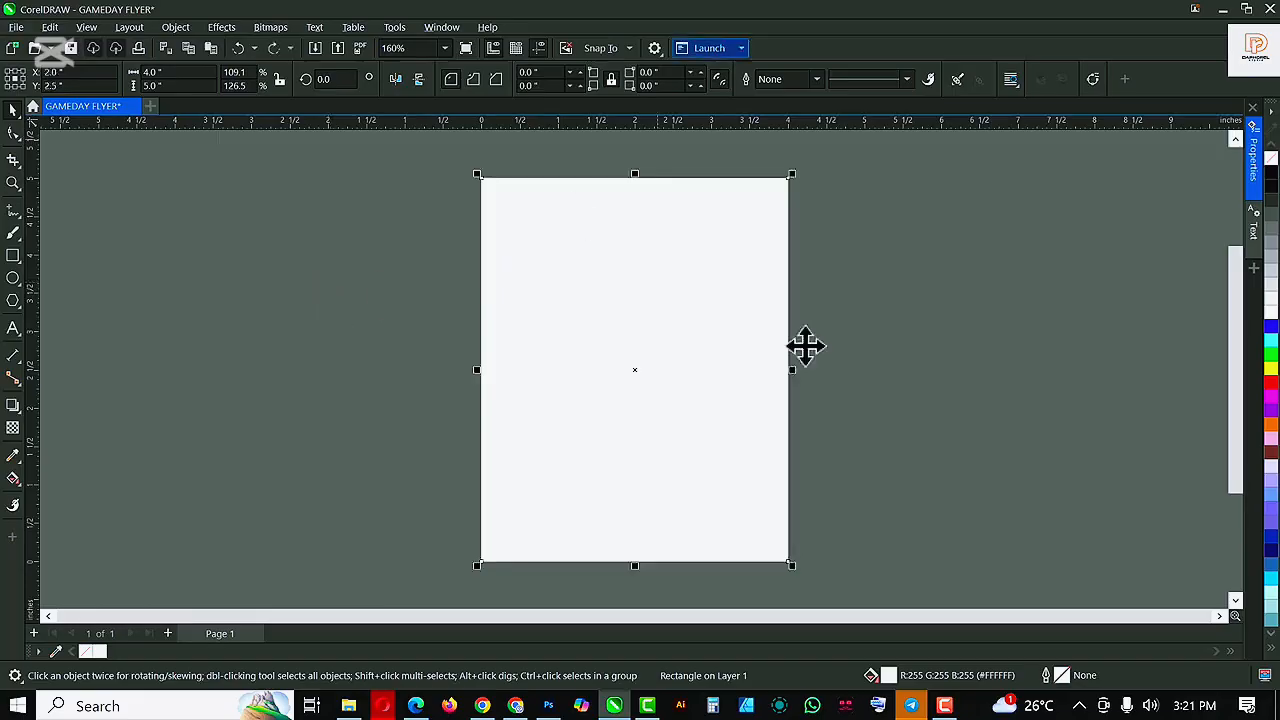
key("F4")
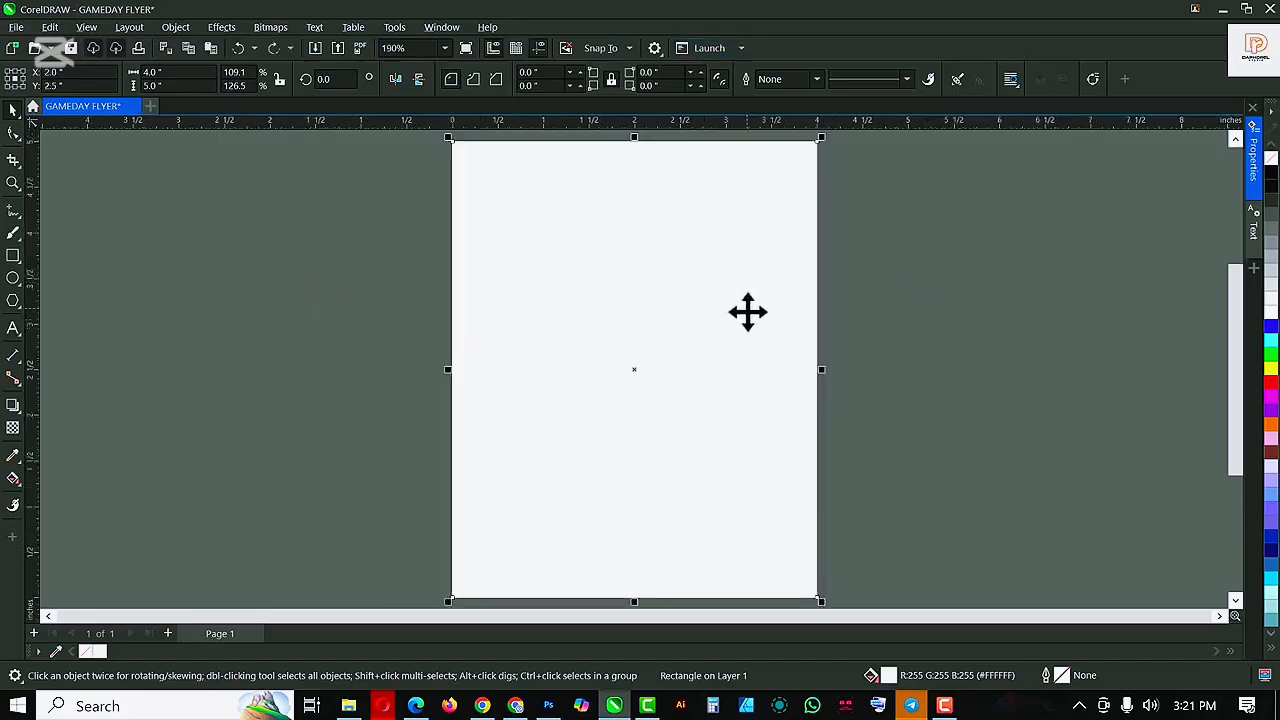
left_click(949, 249)
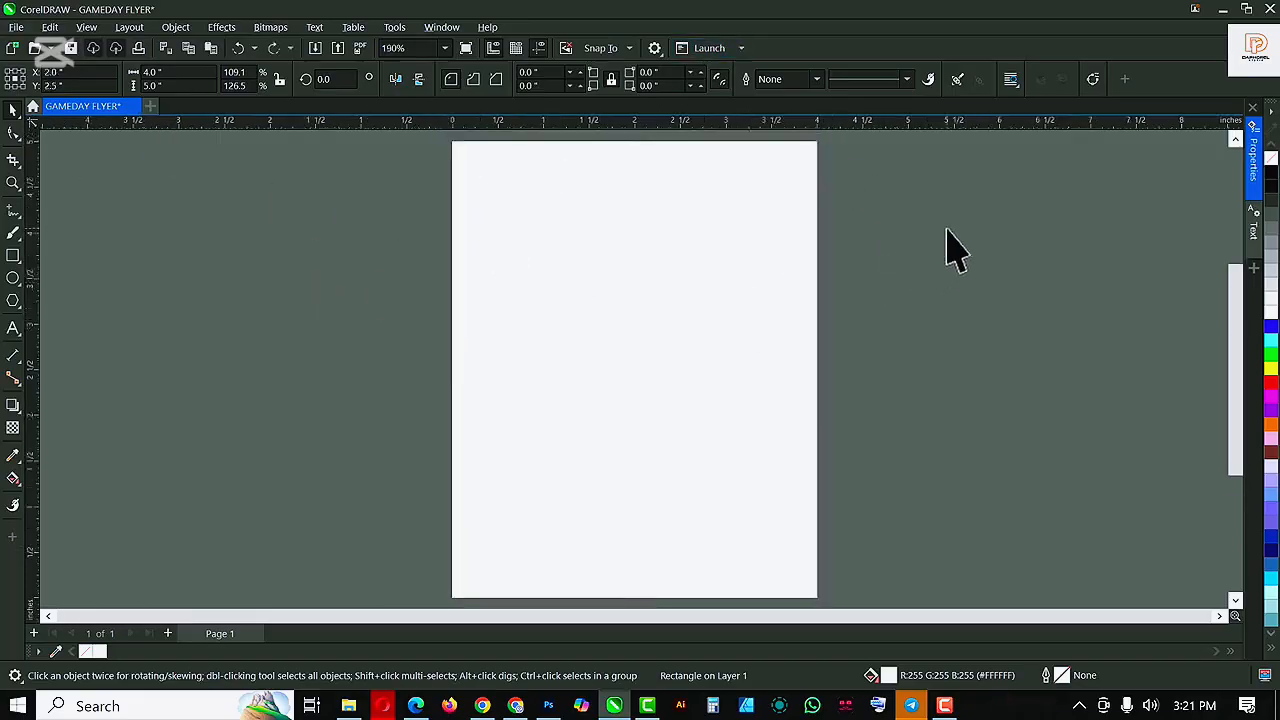
Draw a rectangle about 2.64 × 1.08 inches in the upper part of the page and centre it horizontally
left_click(12, 257)
left_click_drag(519, 216, 760, 313)
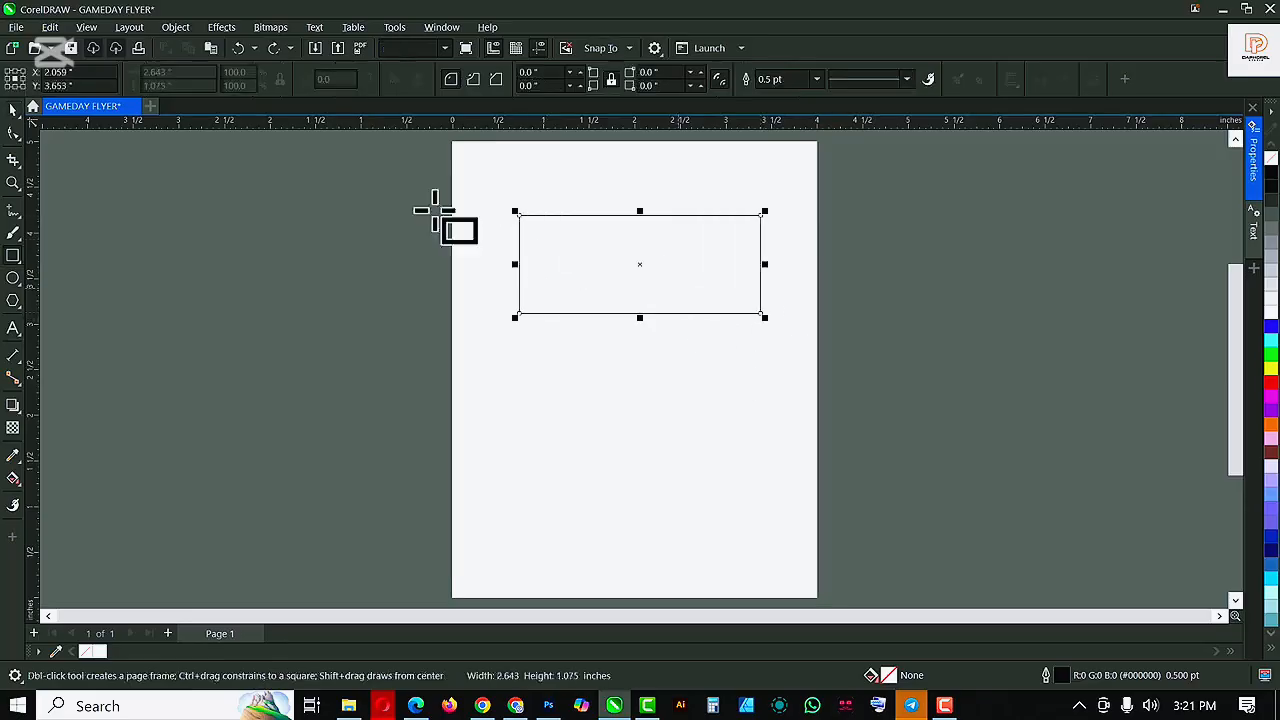
left_click(12, 110)
left_click_drag(689, 289, 683, 289)
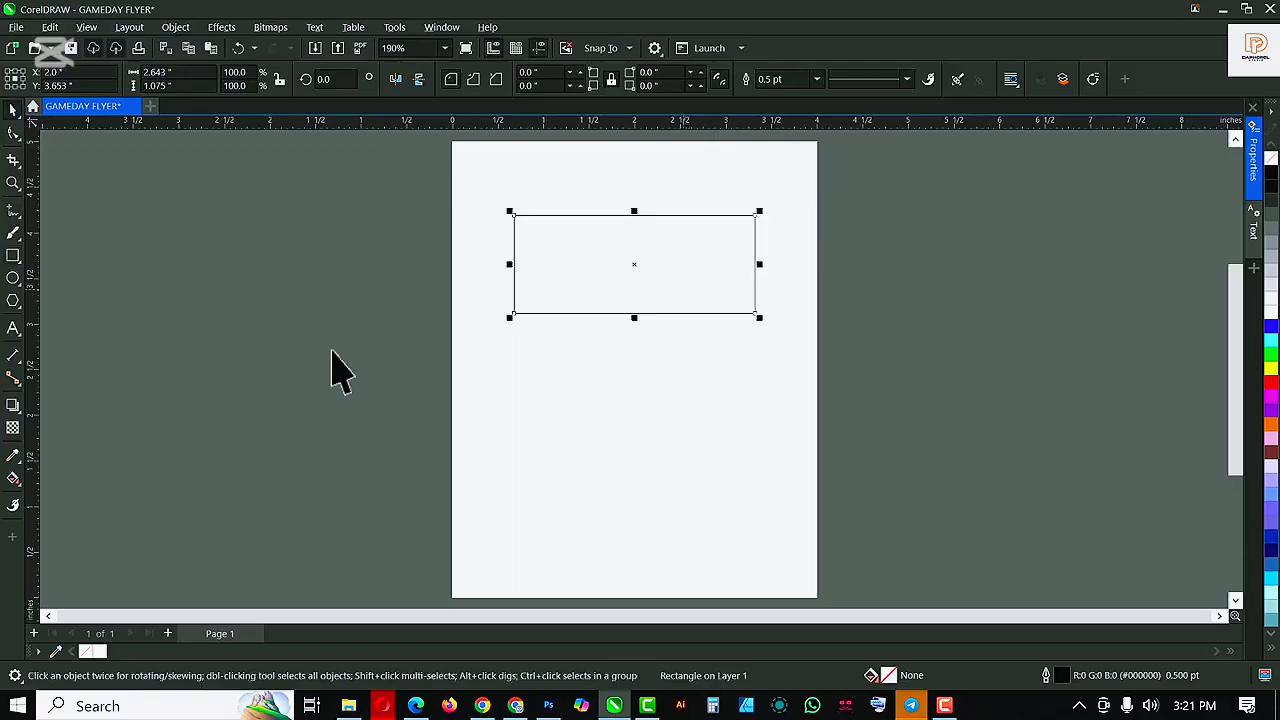
Add the text GAME in Montserrat Black, place it over the small rectangle and enlarge it to about 52.9 pt
left_click(543, 408)
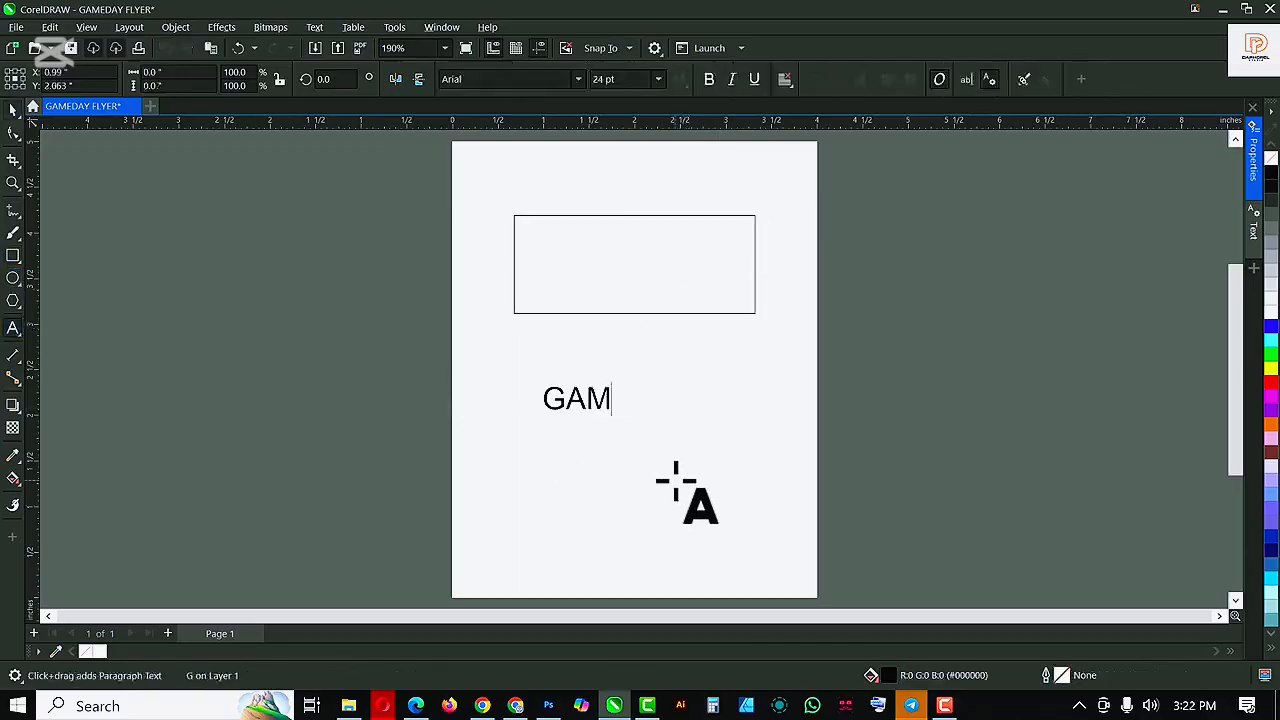
key("ctrl+space")
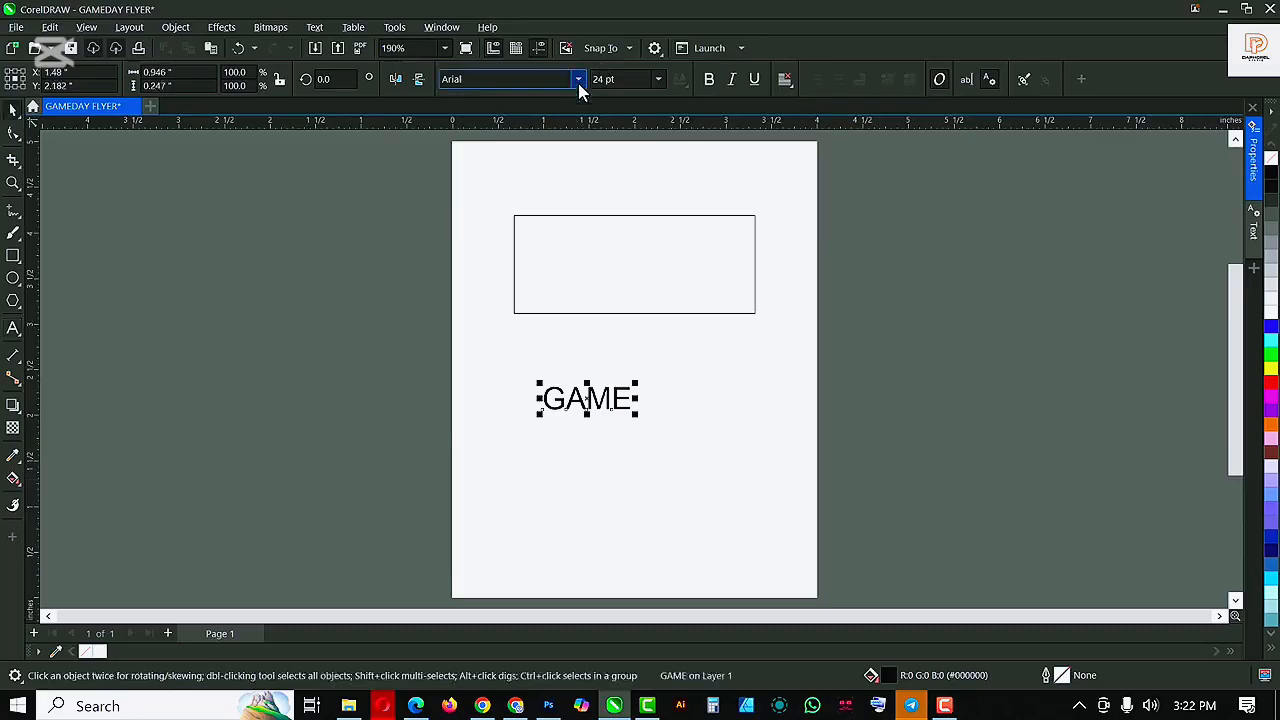
left_click(578, 84)
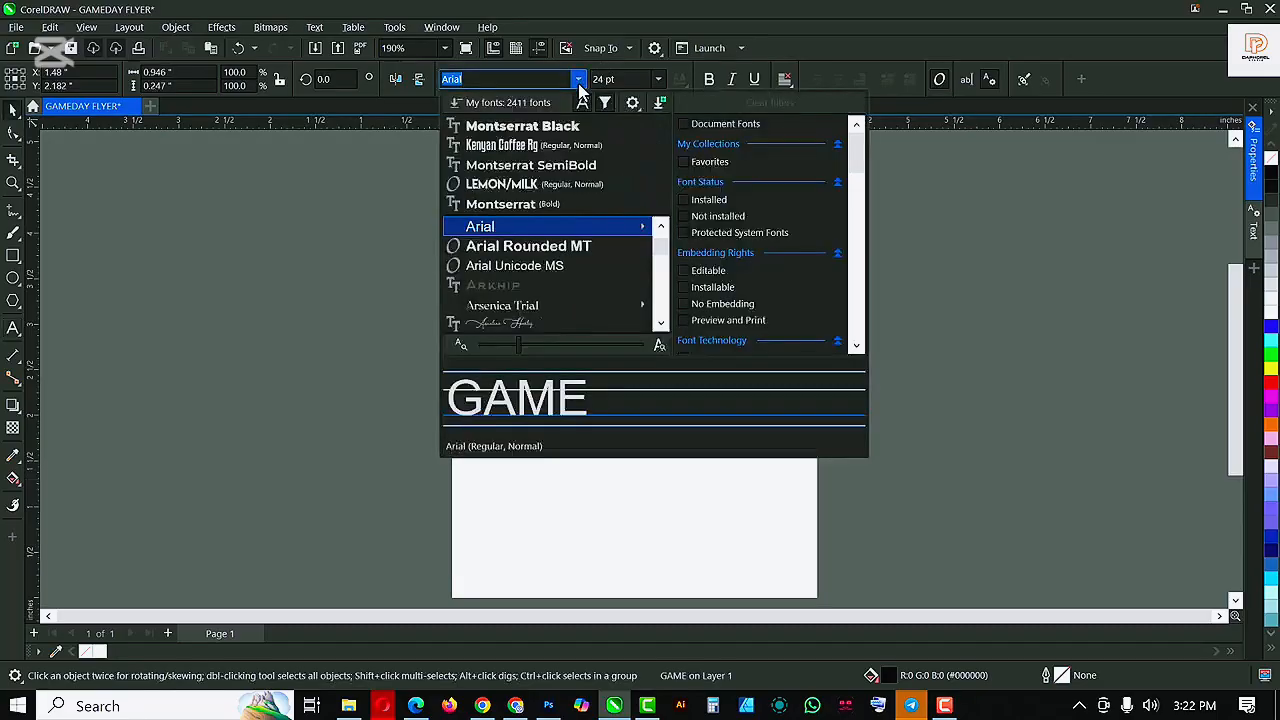
left_click(543, 126)
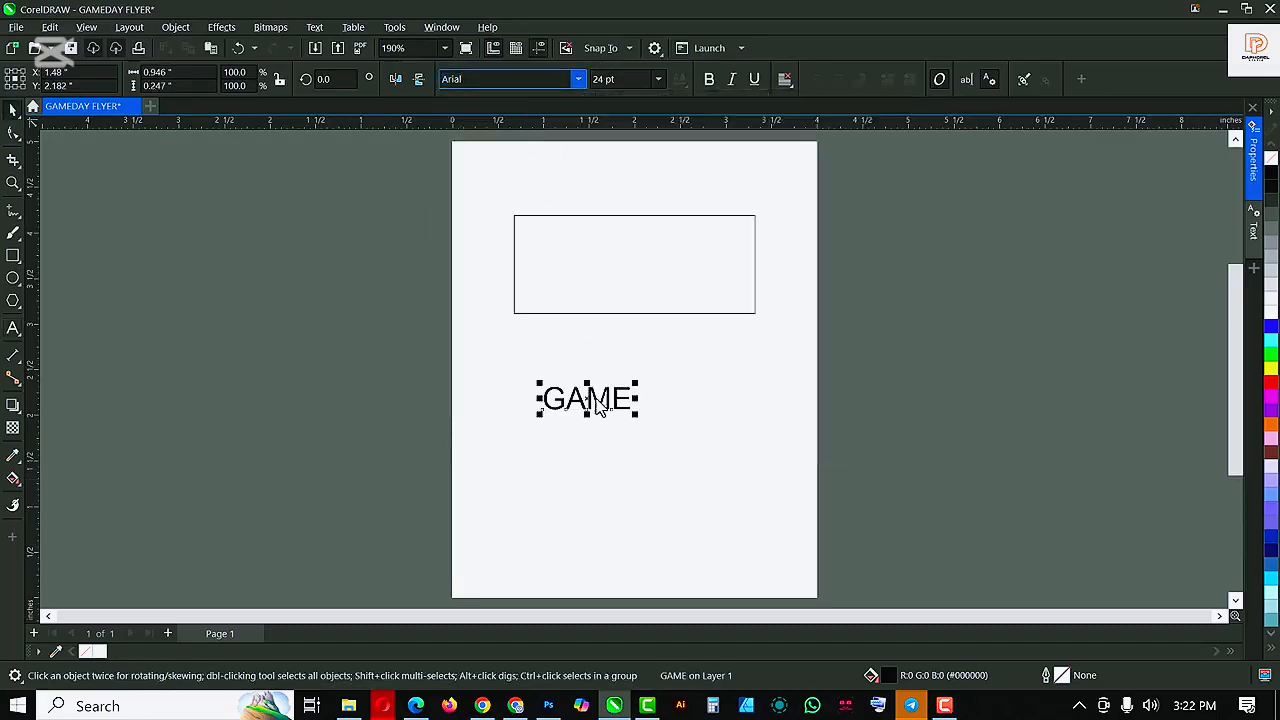
left_click_drag(613, 399, 626, 265)
left_click_drag(695, 296, 770, 315)
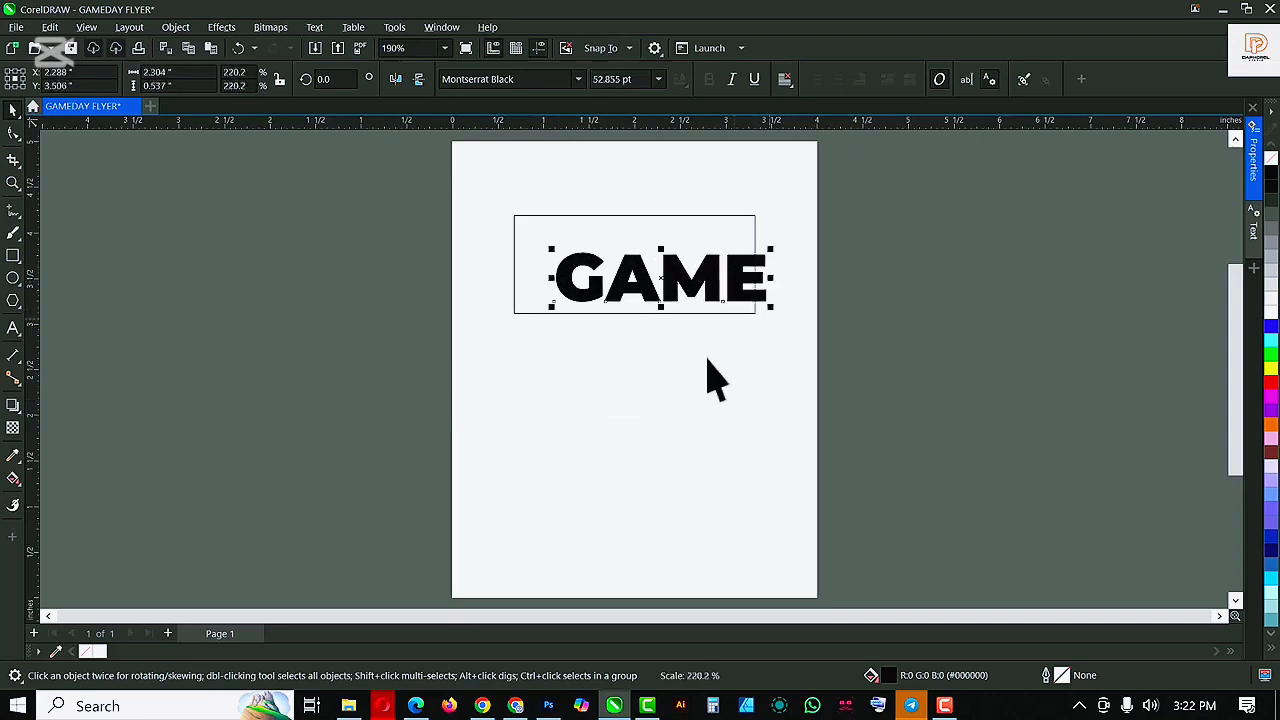
Tighten the letter spacing of the GAME text and centre it within the small rectangle
key("F10")
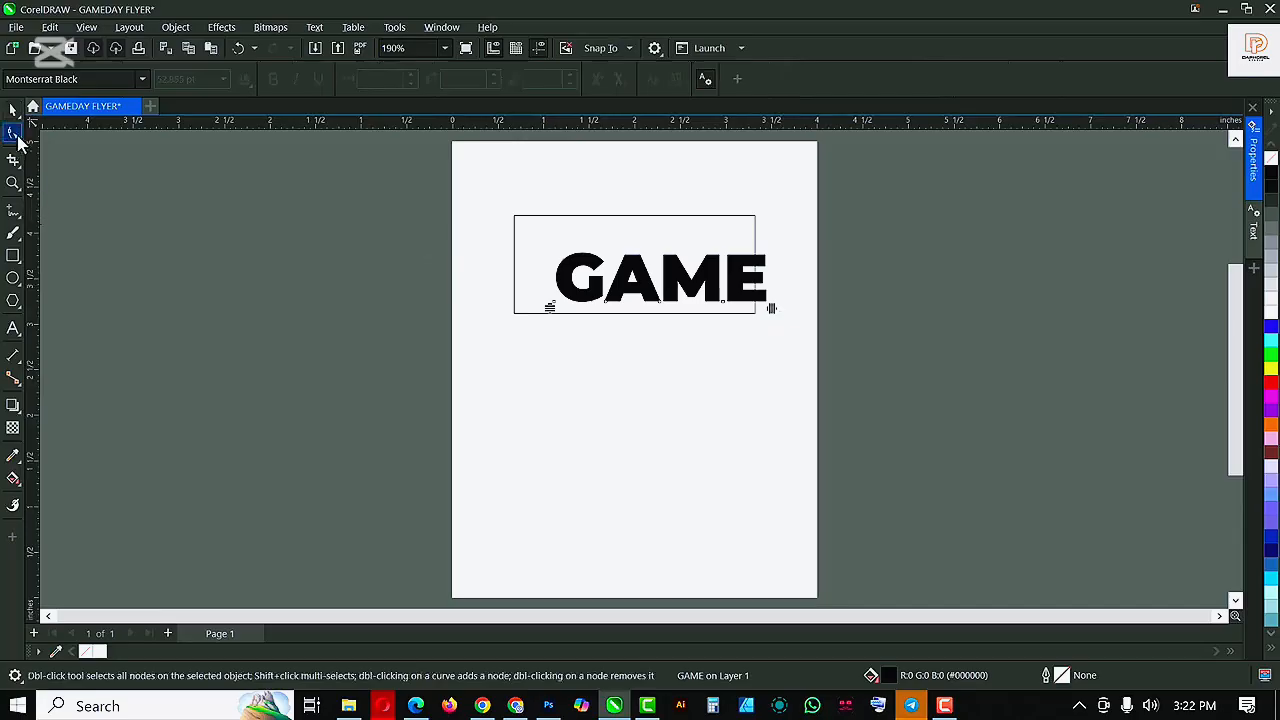
left_click_drag(757, 304, 752, 304)
key("space")
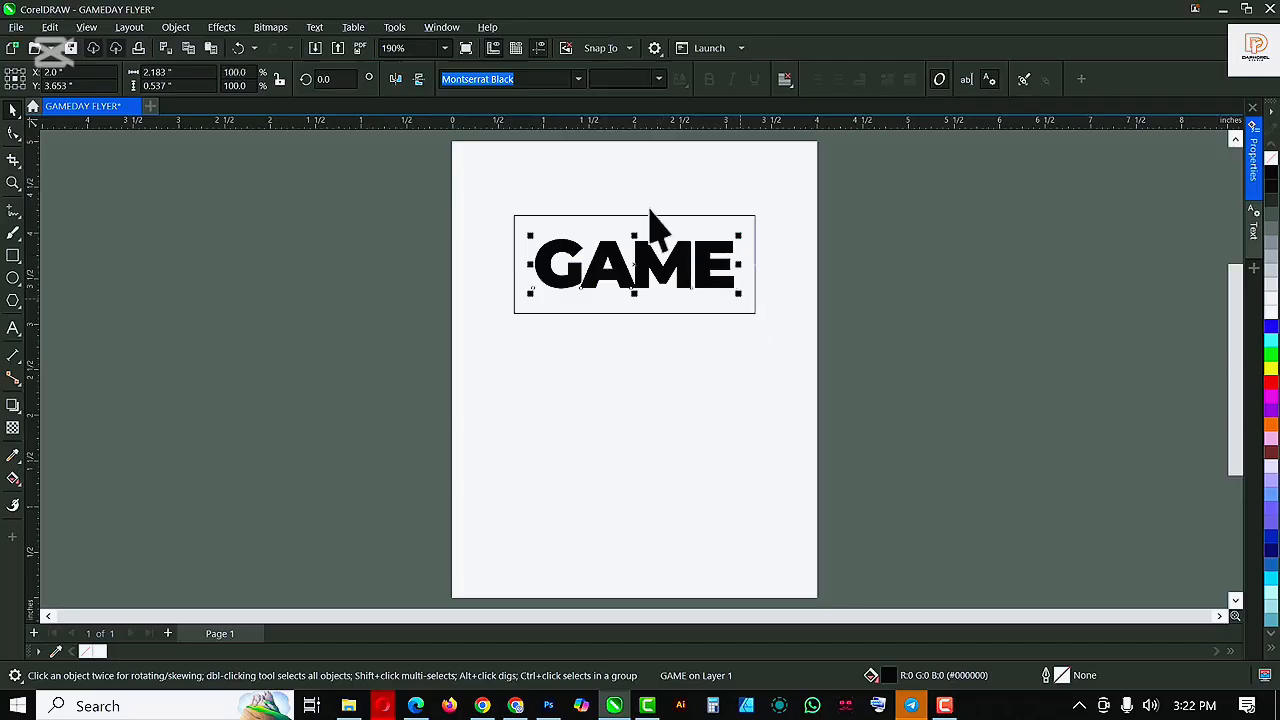
Give the small rectangle a red fill with no outline, and colour the GAME text white
left_click(650, 216)
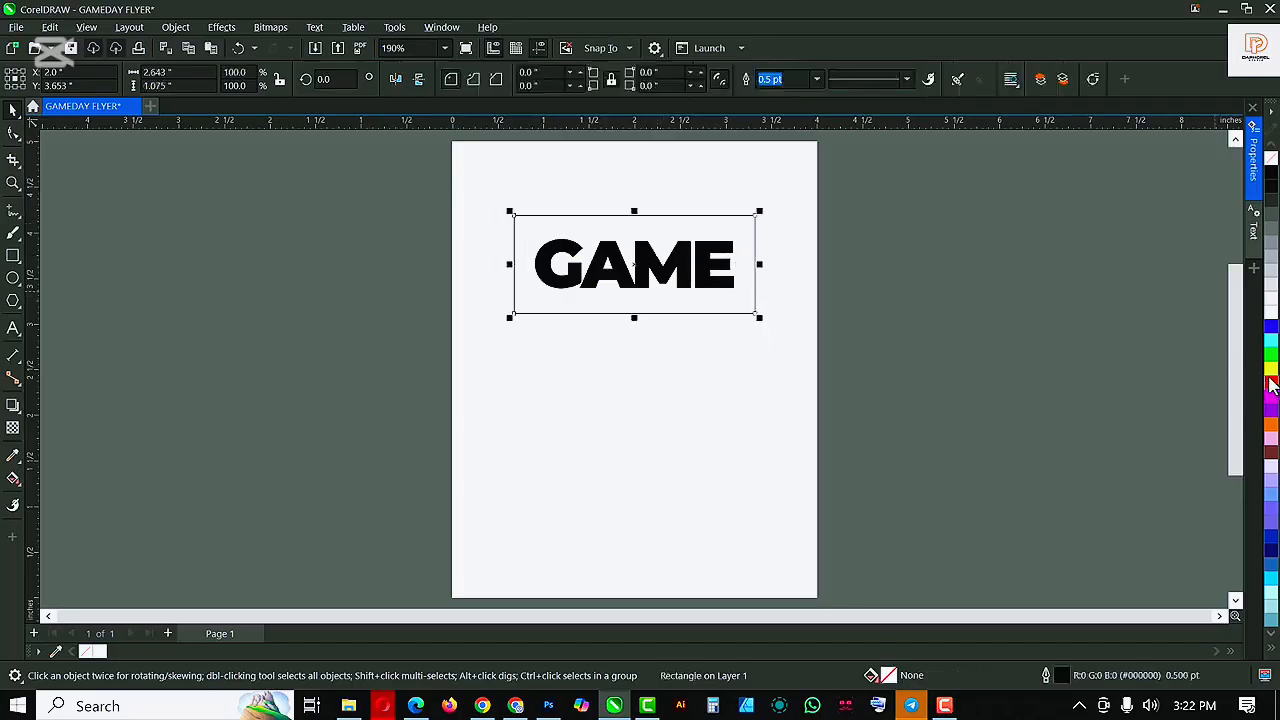
left_click(1271, 384)
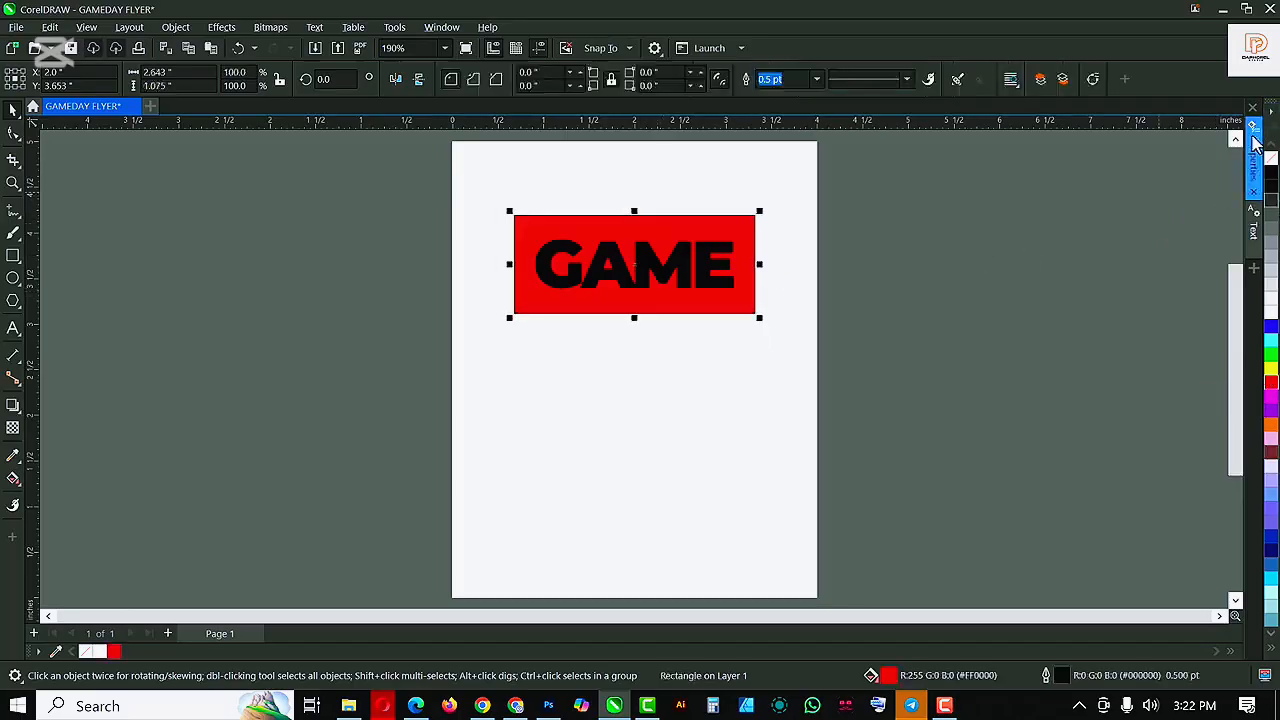
left_click(817, 79)
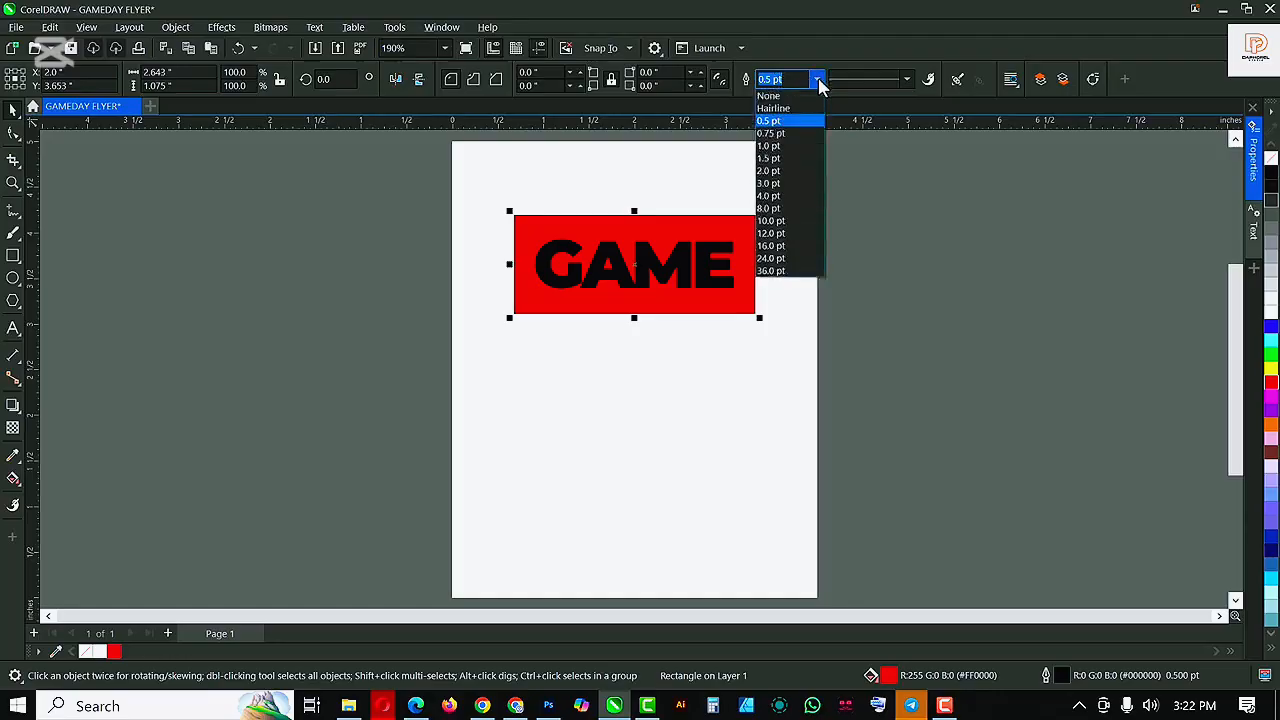
left_click(779, 96)
left_click(710, 288)
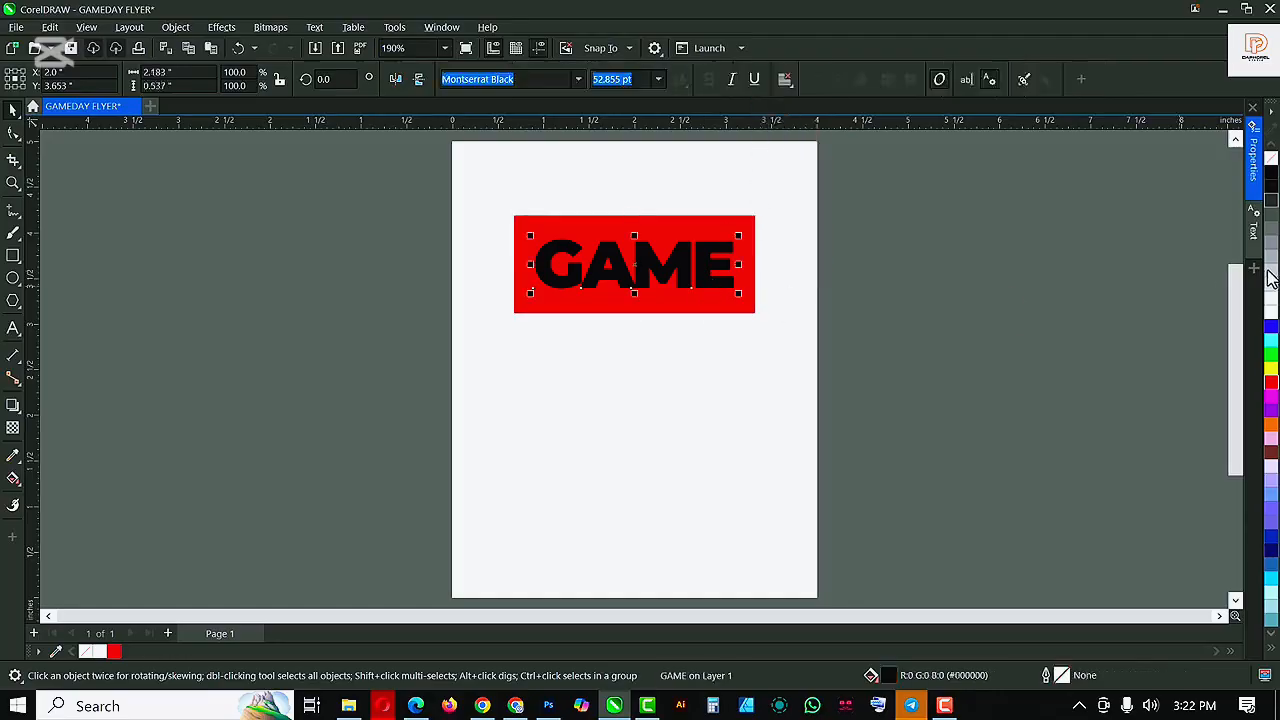
left_click(1271, 312)
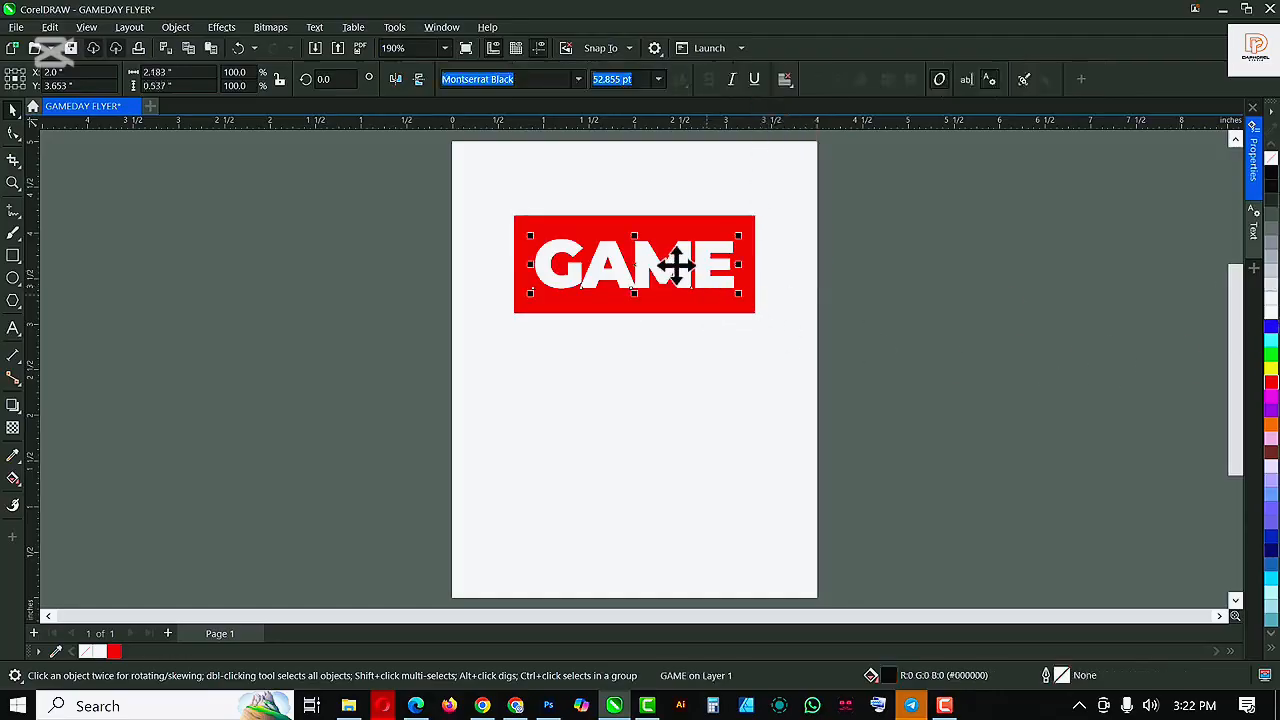
Group the GAME text with its red rectangle, and place an ungrouped copy directly below the original
left_click(680, 237, "shift")
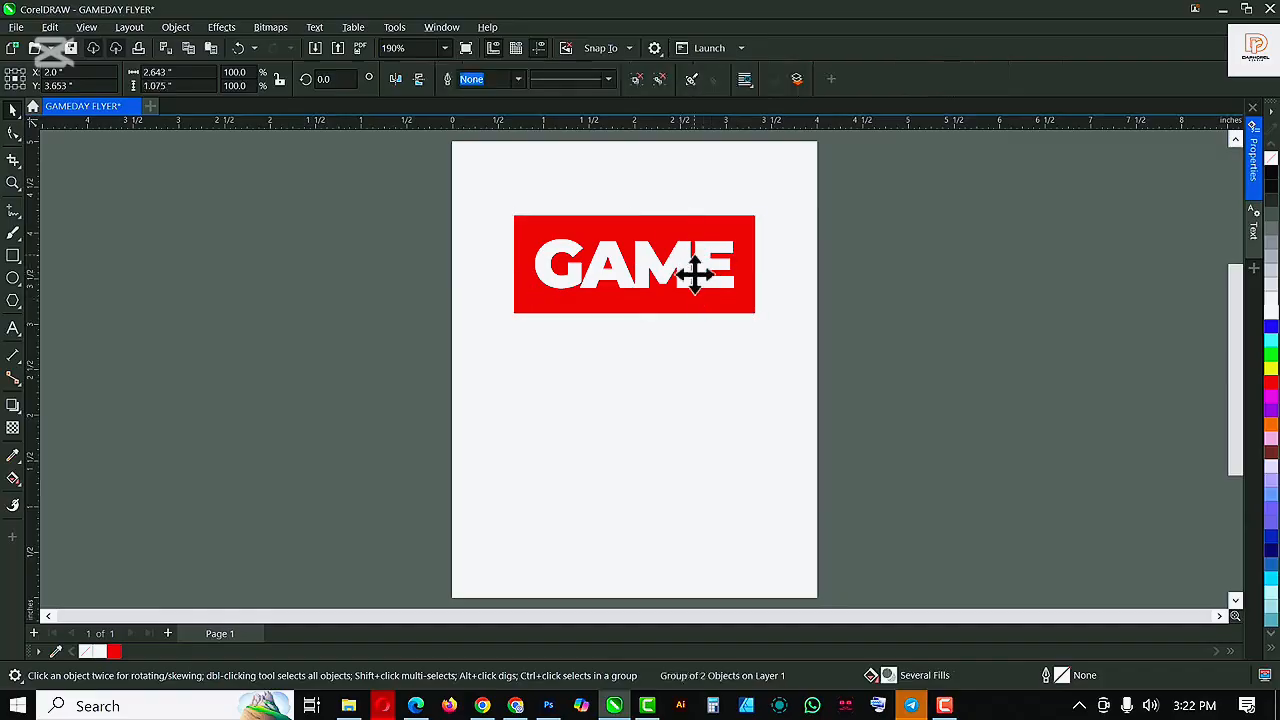
left_click_drag(693, 272, 692, 398)
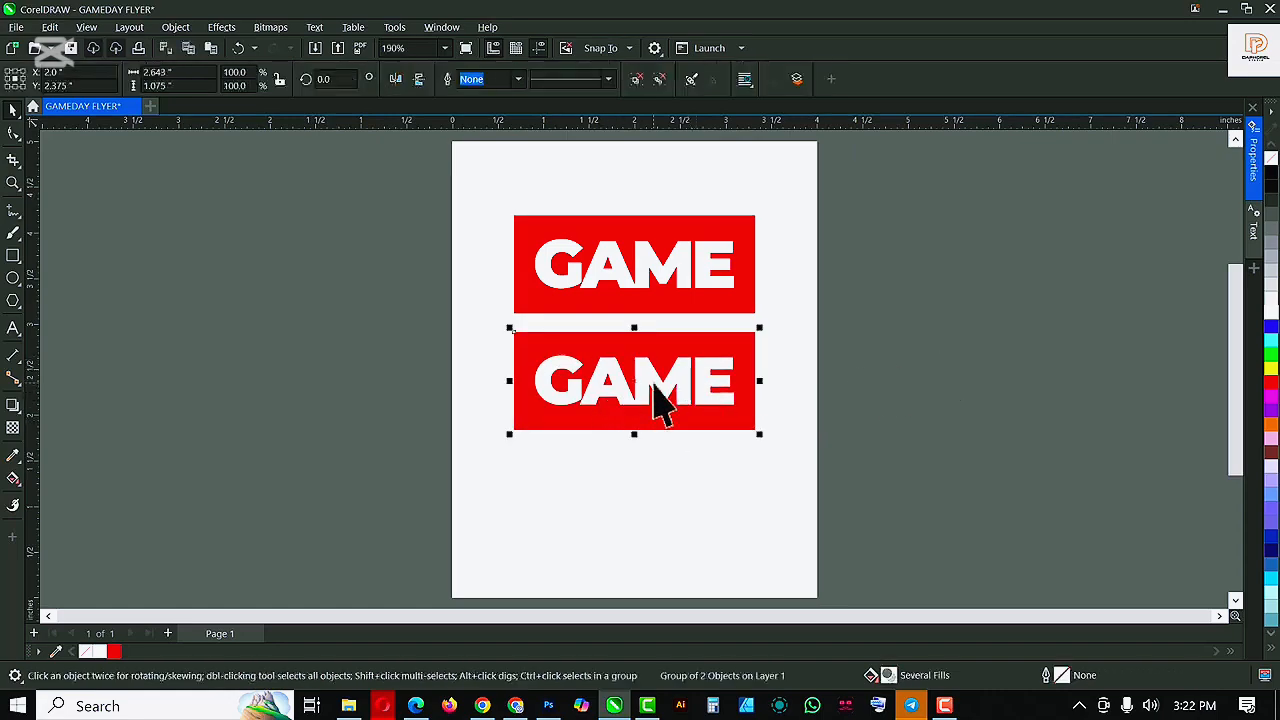
left_click(637, 86)
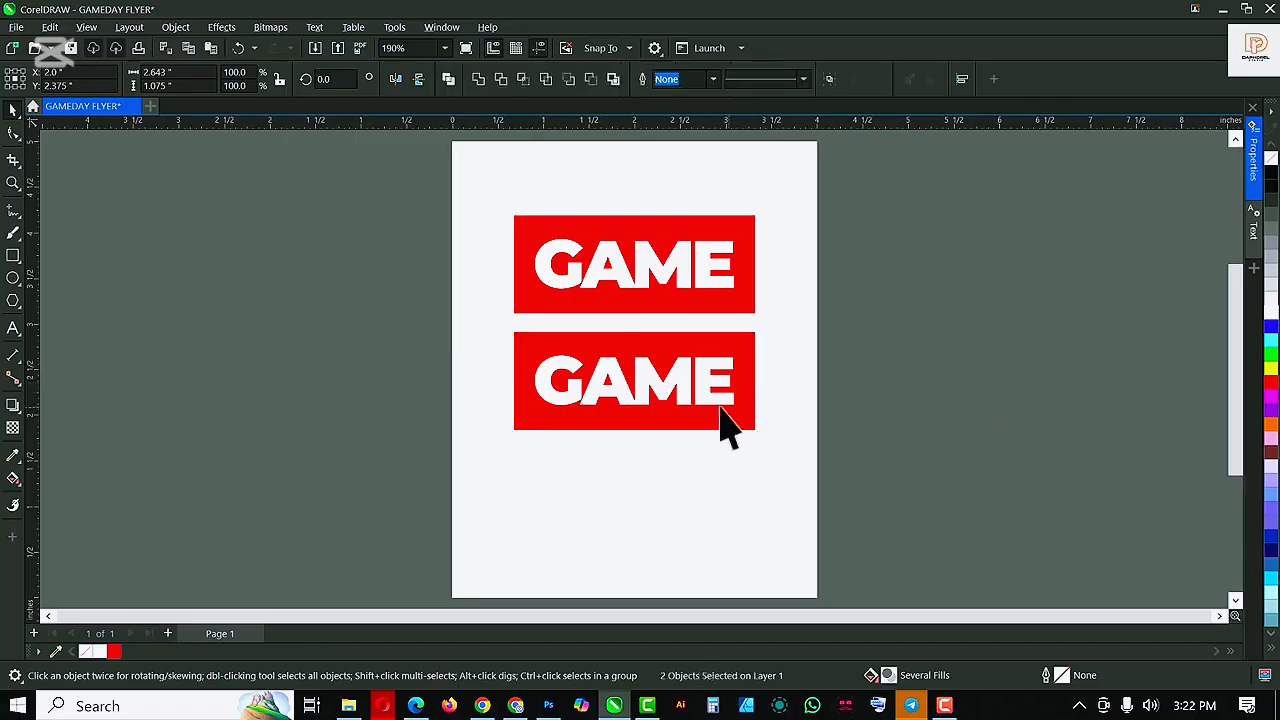
left_click(528, 357)
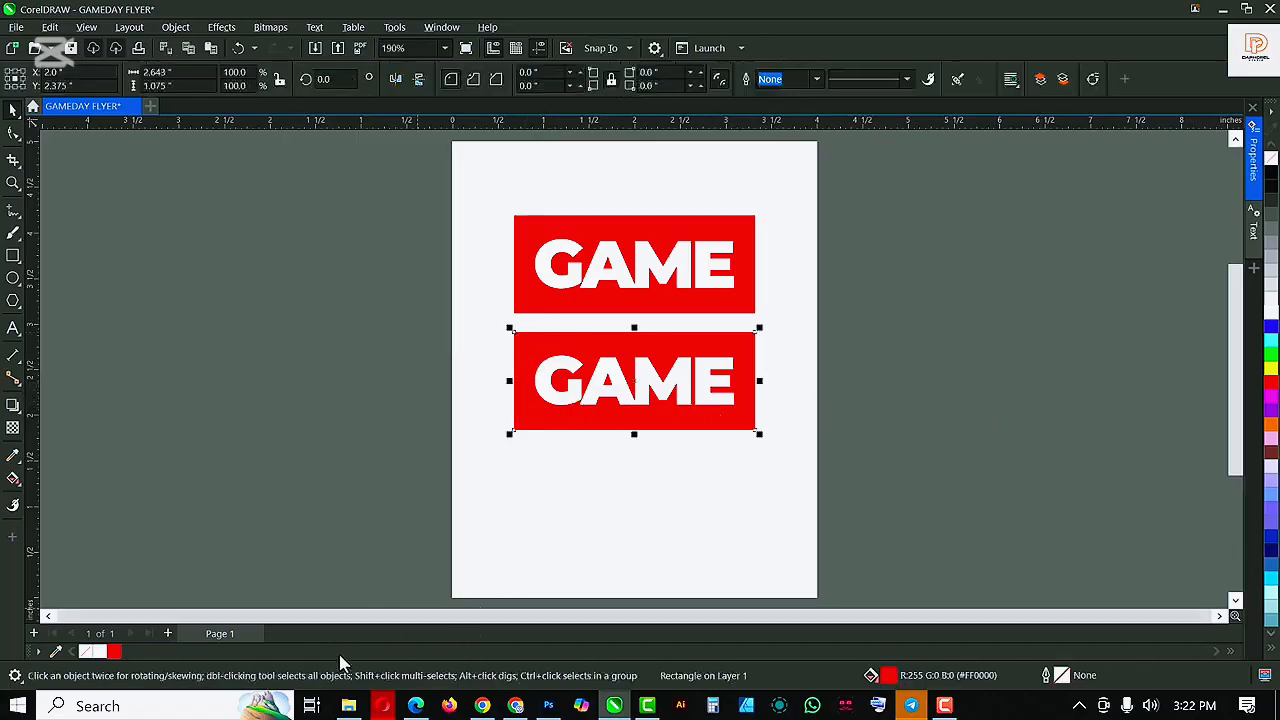
Import the basketball player image from the GAME DAY folder in File Explorer into the CorelDRAW document
left_click(348, 706)
left_click(229, 147)
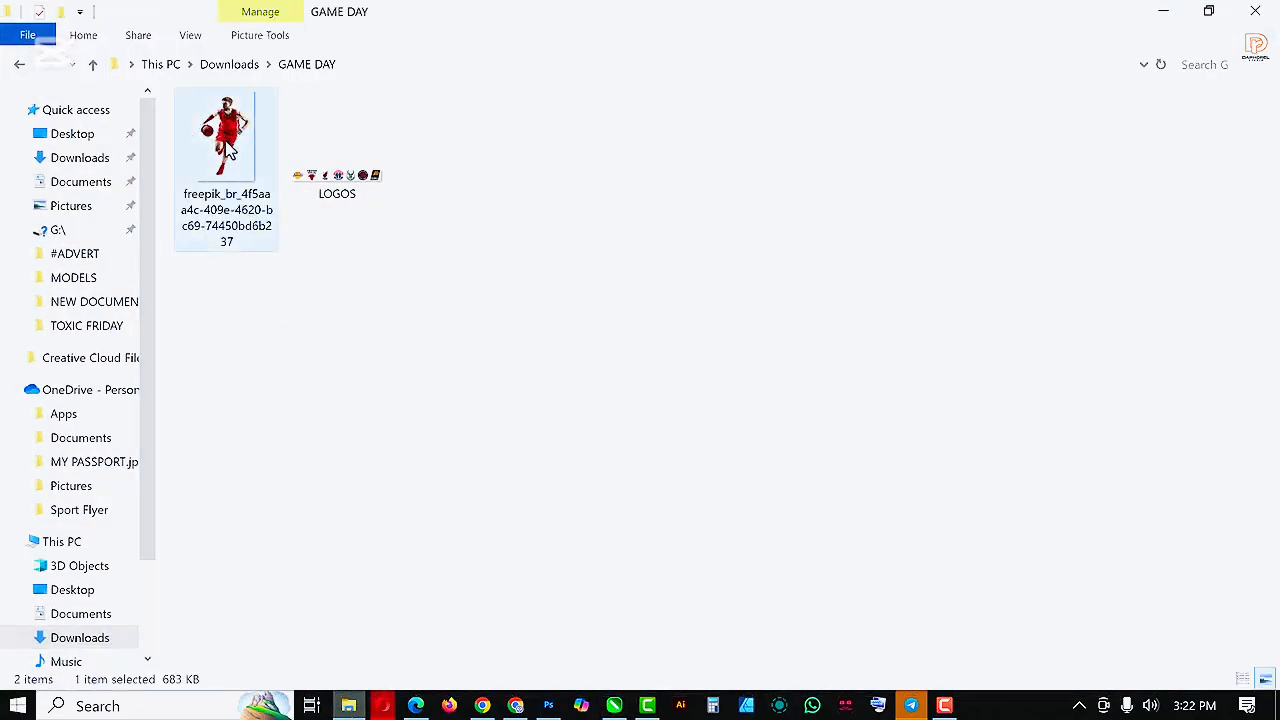
left_click_drag(236, 150, 998, 330)
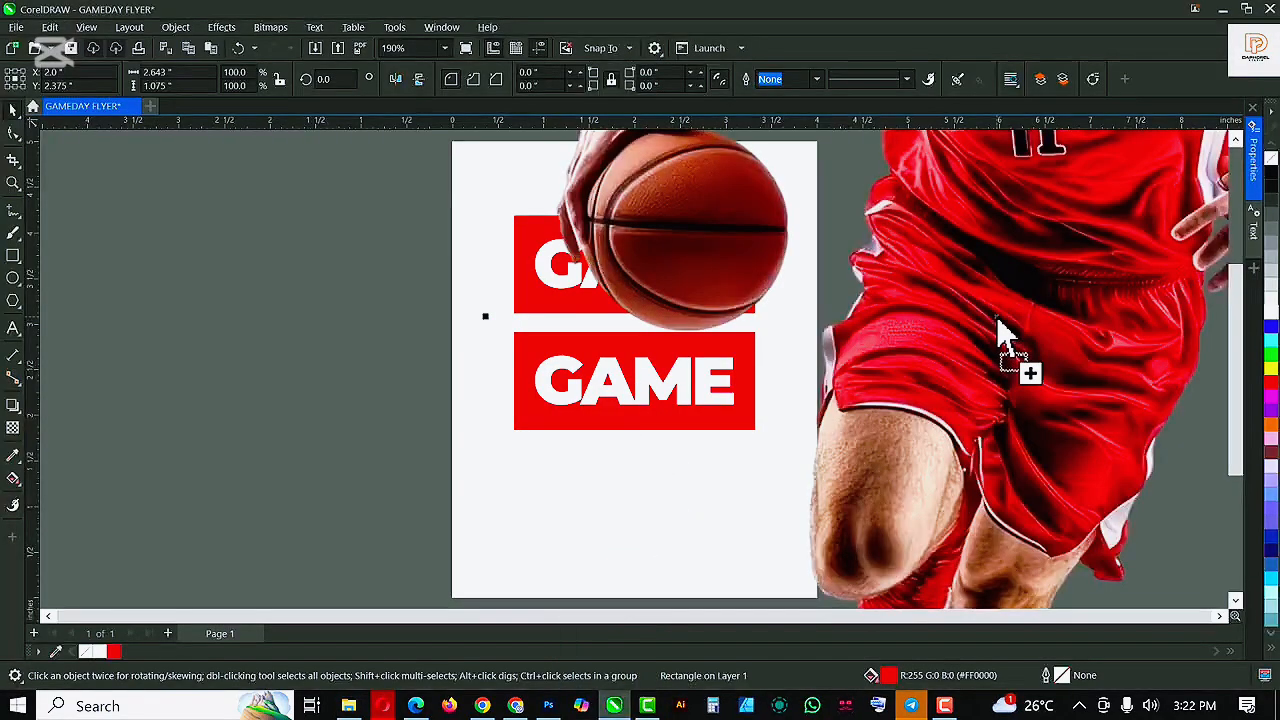
Scale the basketball player image down to about 2.63 × 4.15 inches and place it just outside the page's right edge
scroll(734, 344, "down", 5)
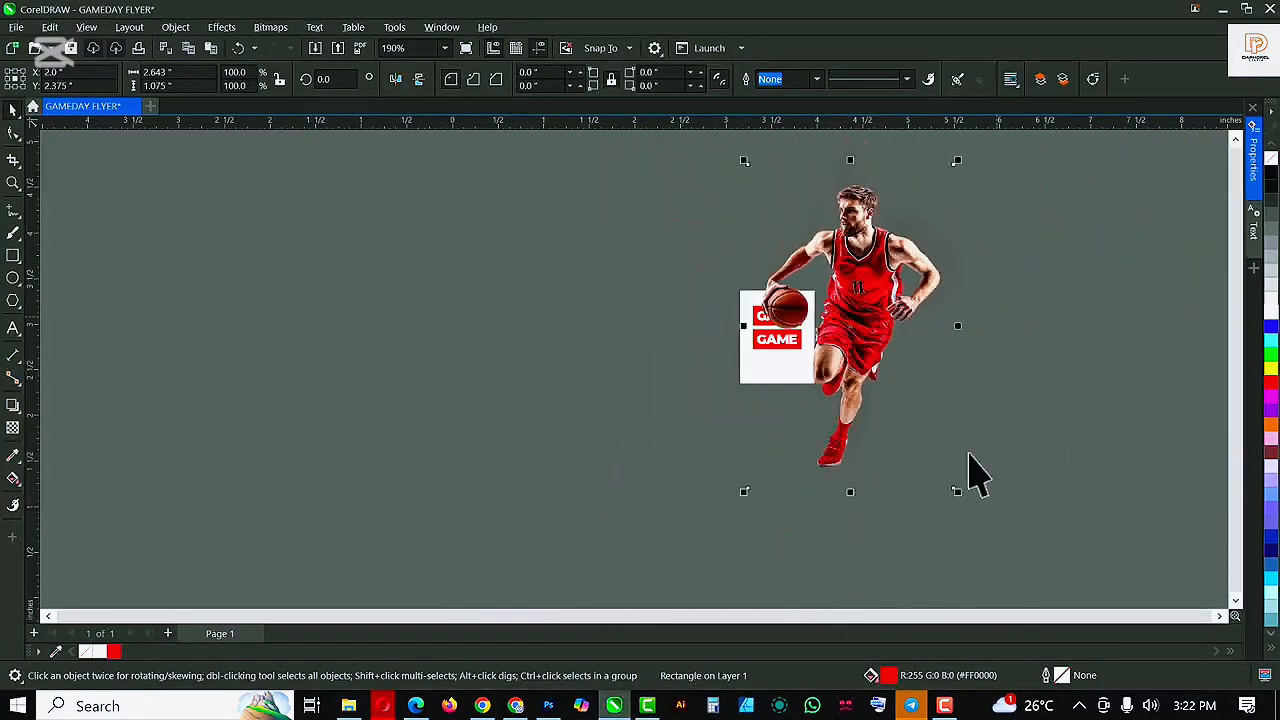
left_click_drag(960, 497, 879, 368)
left_click_drag(847, 325, 835, 344)
Try moving the lower red rectangle off the page, and undo the move
scroll(806, 350, "up", 4)
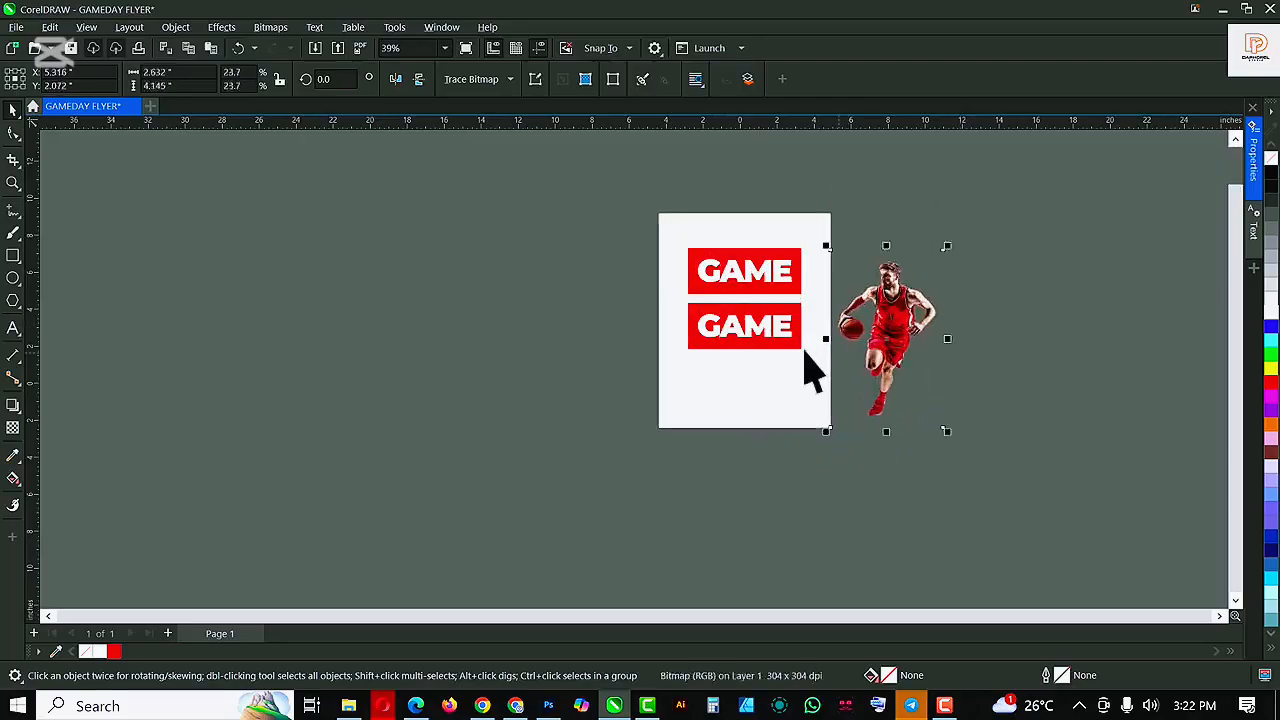
scroll(806, 351, "up", 2)
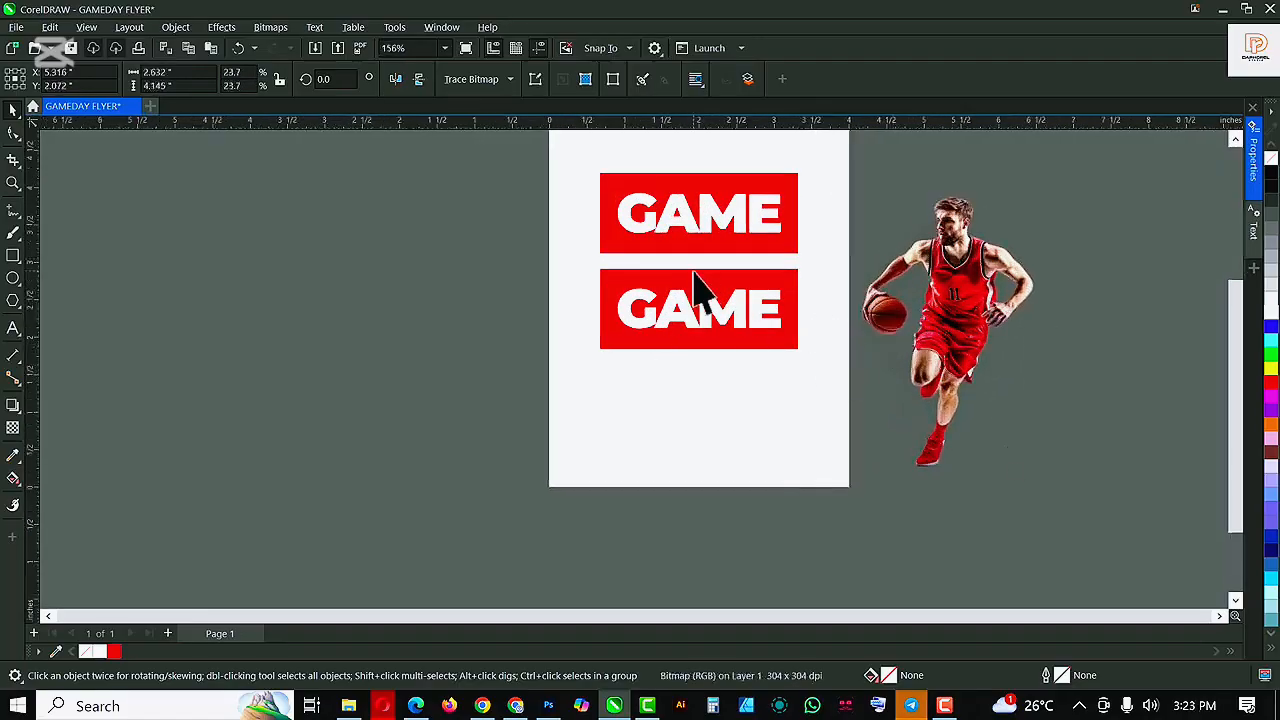
left_click_drag(700, 290, 435, 315)
key("ctrl+z")
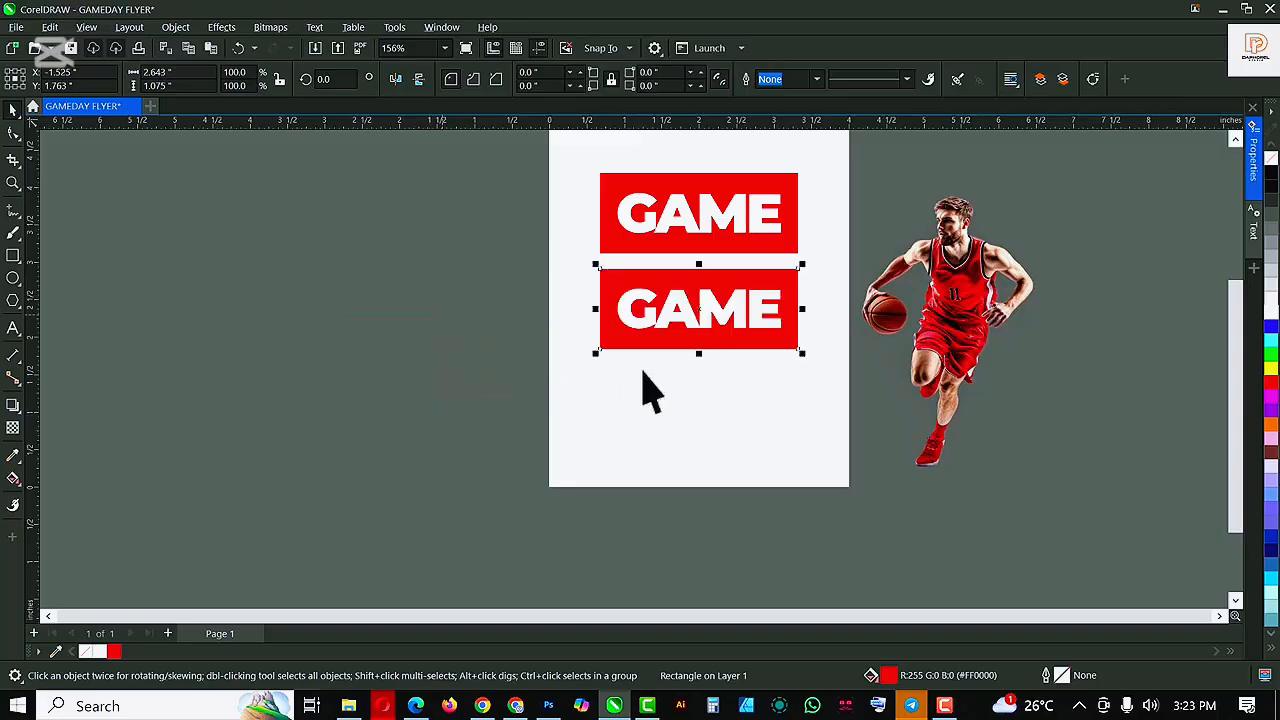
Fill the lower rectangle with the dark maroon (#2F0602) sampled from the player's jersey
left_click(14, 456)
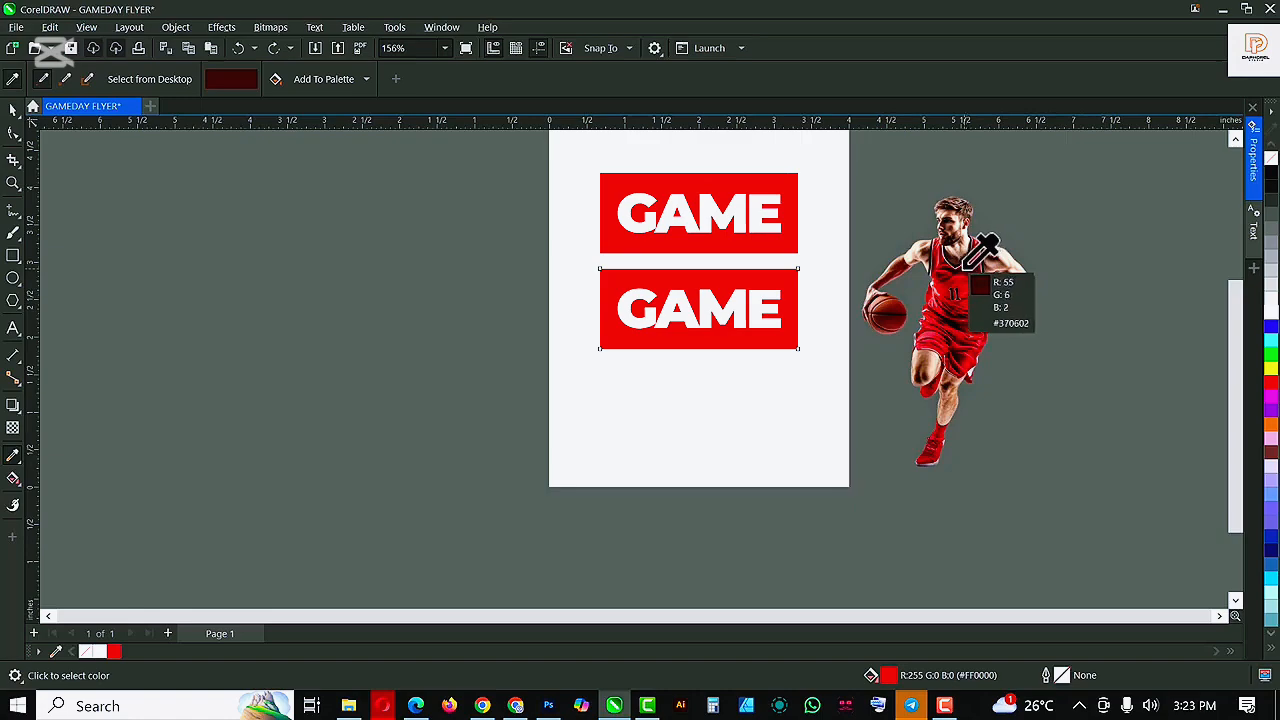
left_click(969, 268)
left_click(619, 274)
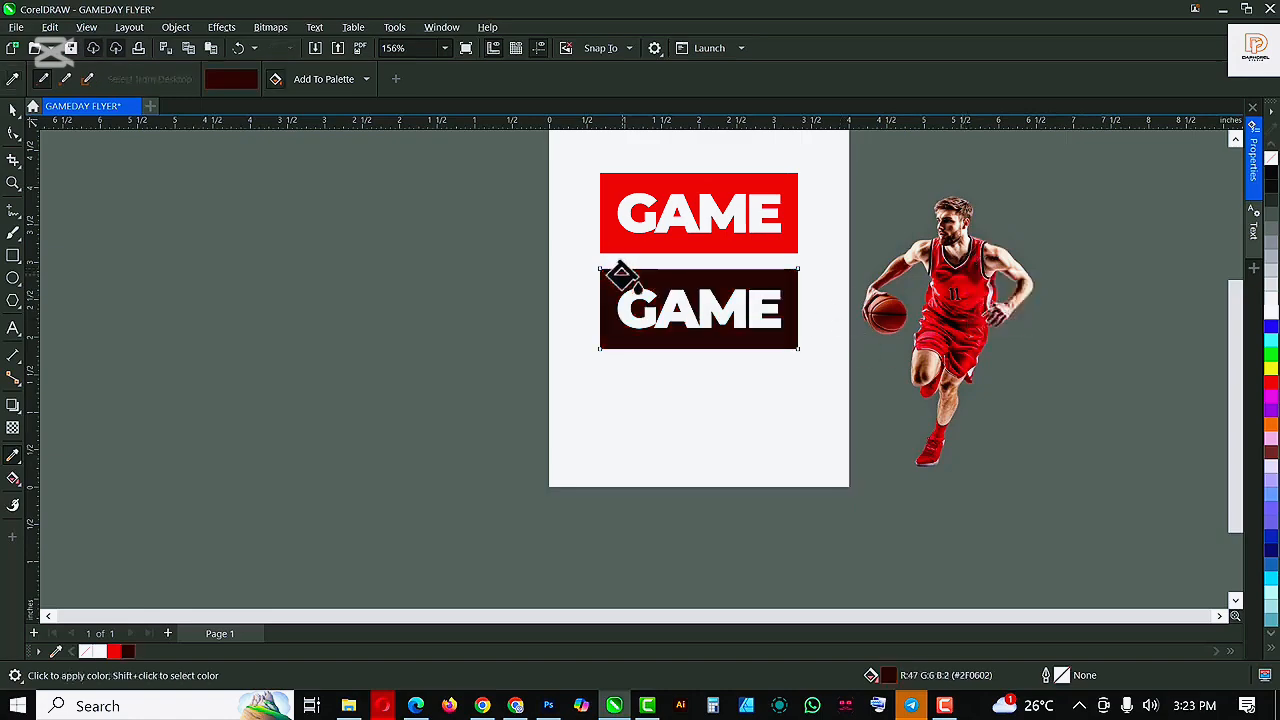
key("space")
Change the text on the dark rectangle to DAY, enlarge it to about 1.95 × 0.63 inches and centre it in the rectangle
left_click(728, 332)
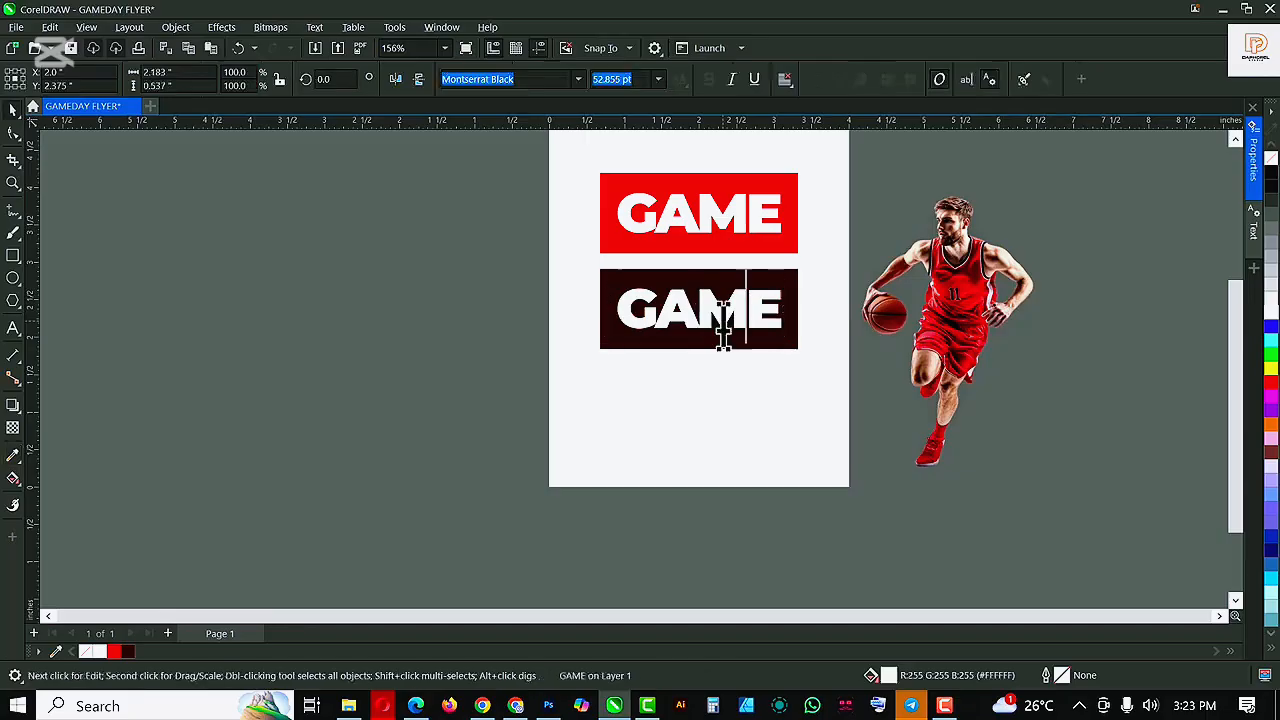
double_click(723, 324)
type("DAY")
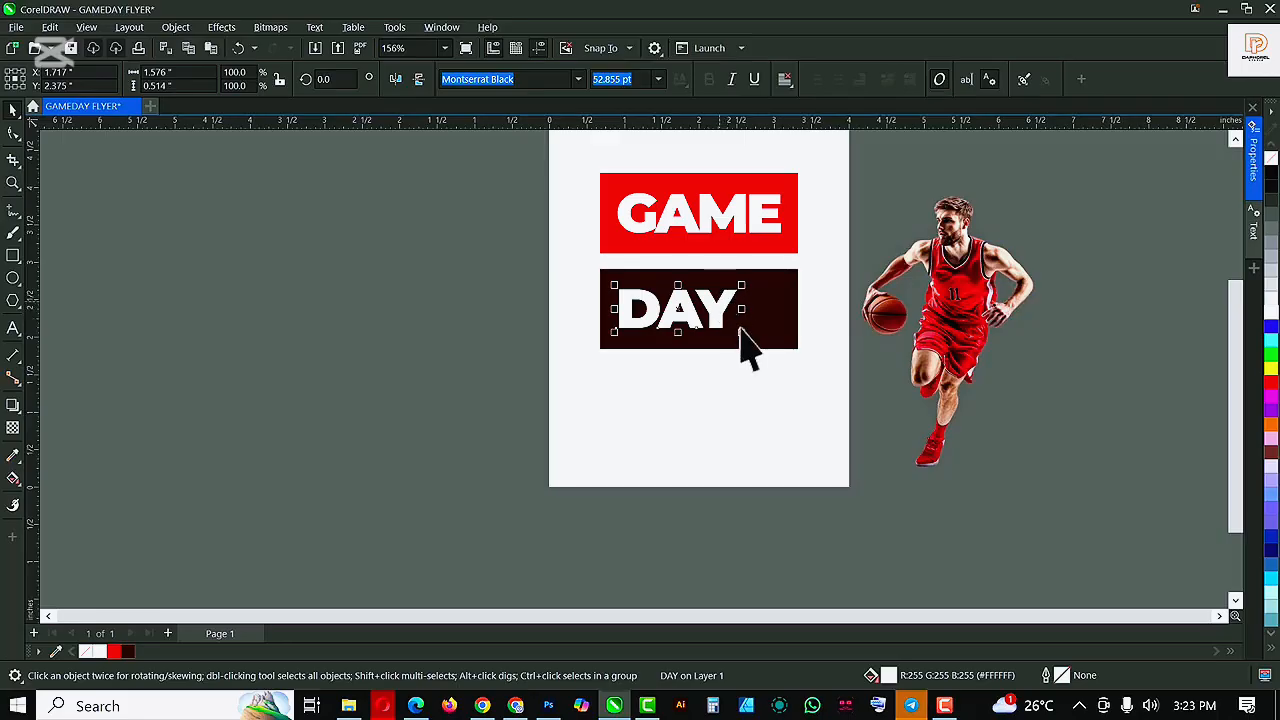
left_click_drag(742, 332, 781, 339)
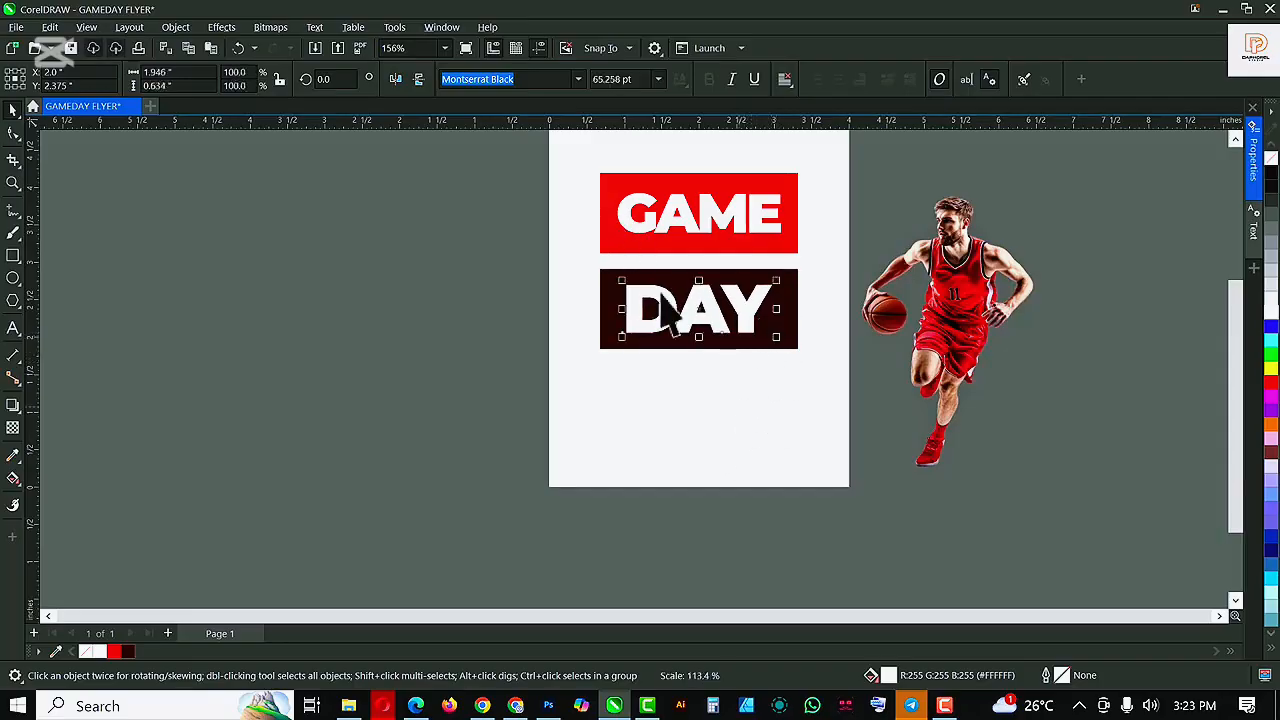
Try moving the GAME block sideways, and undo the move
left_click(703, 212)
left_click_drag(703, 210, 579, 214)
key("ctrl+z")
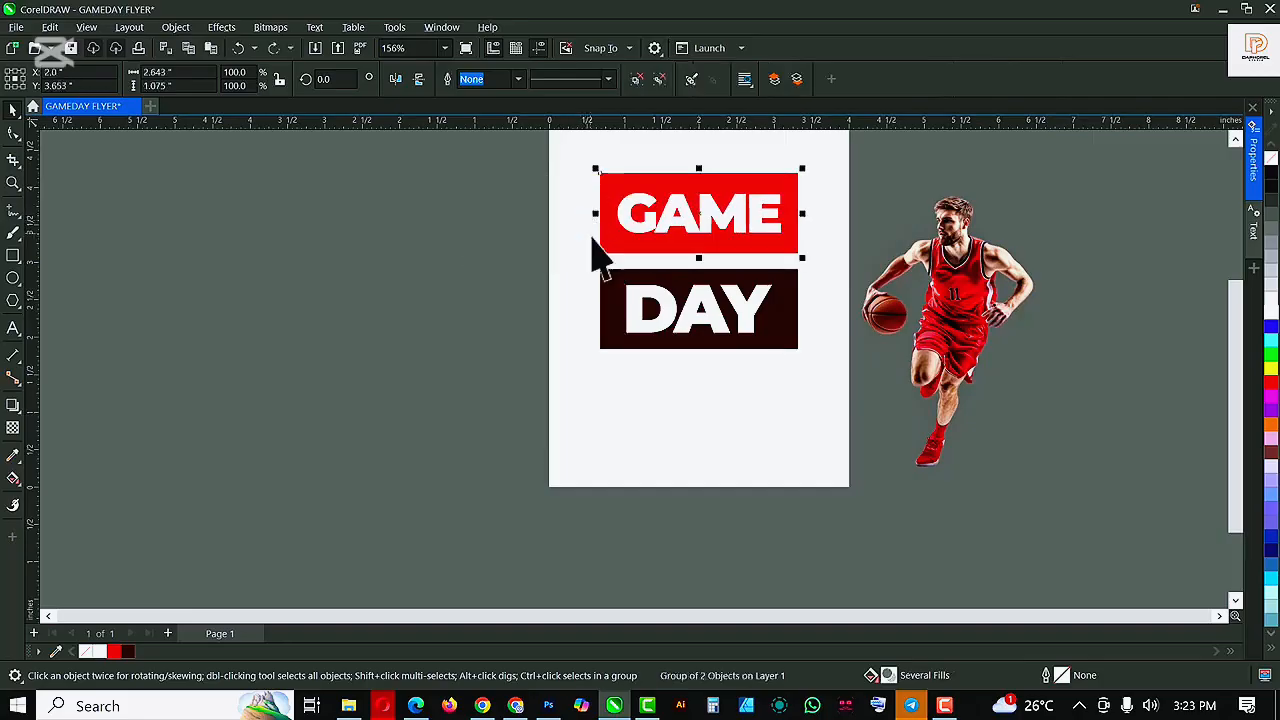
Create a small copy of the GAME block, about 1.22 × 0.5 inches, overlapping the gap between the GAME and DAY blocks
left_click(720, 325)
left_click(720, 230)
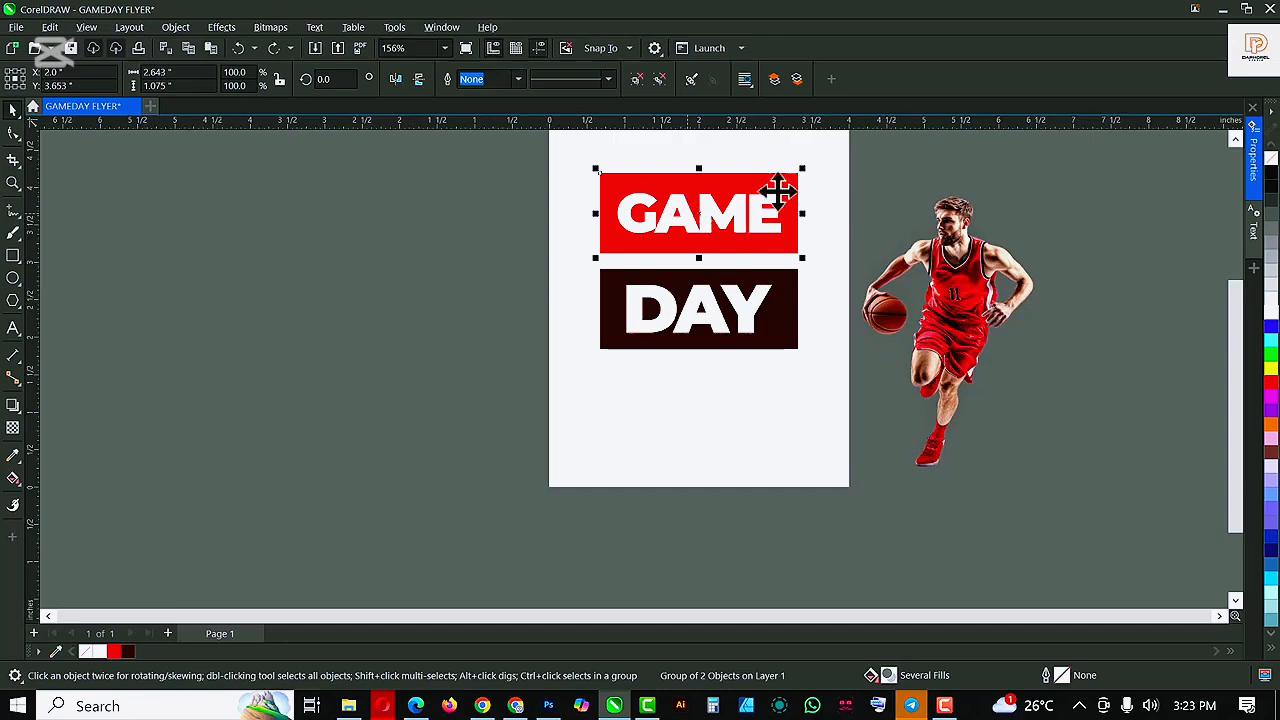
left_click_drag(802, 169, 652, 237)
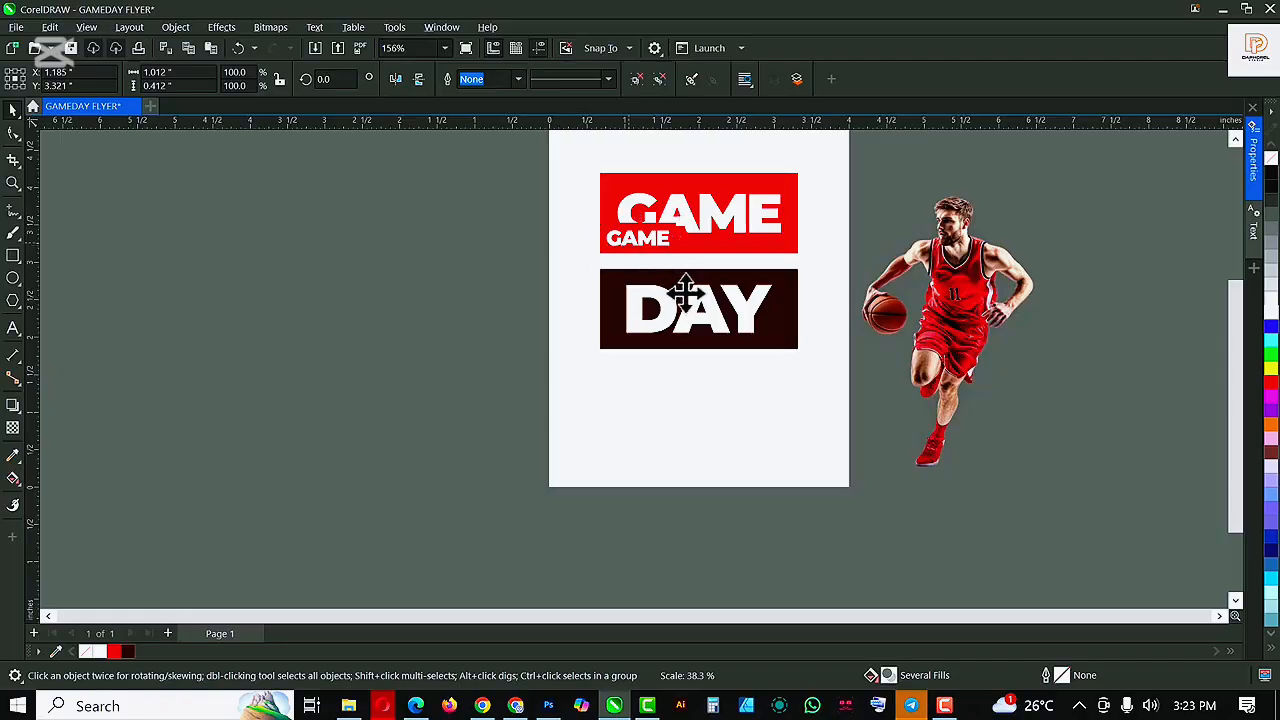
left_click_drag(677, 266, 658, 263)
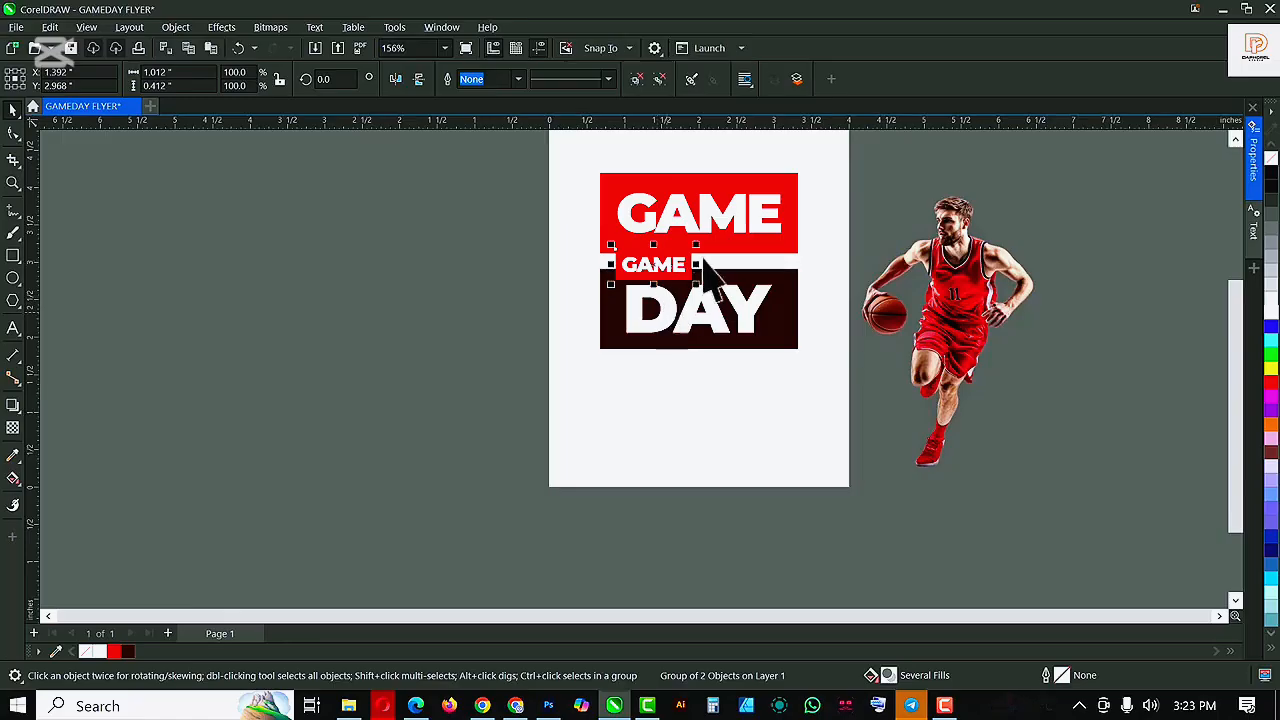
scroll(679, 262, "up", 2)
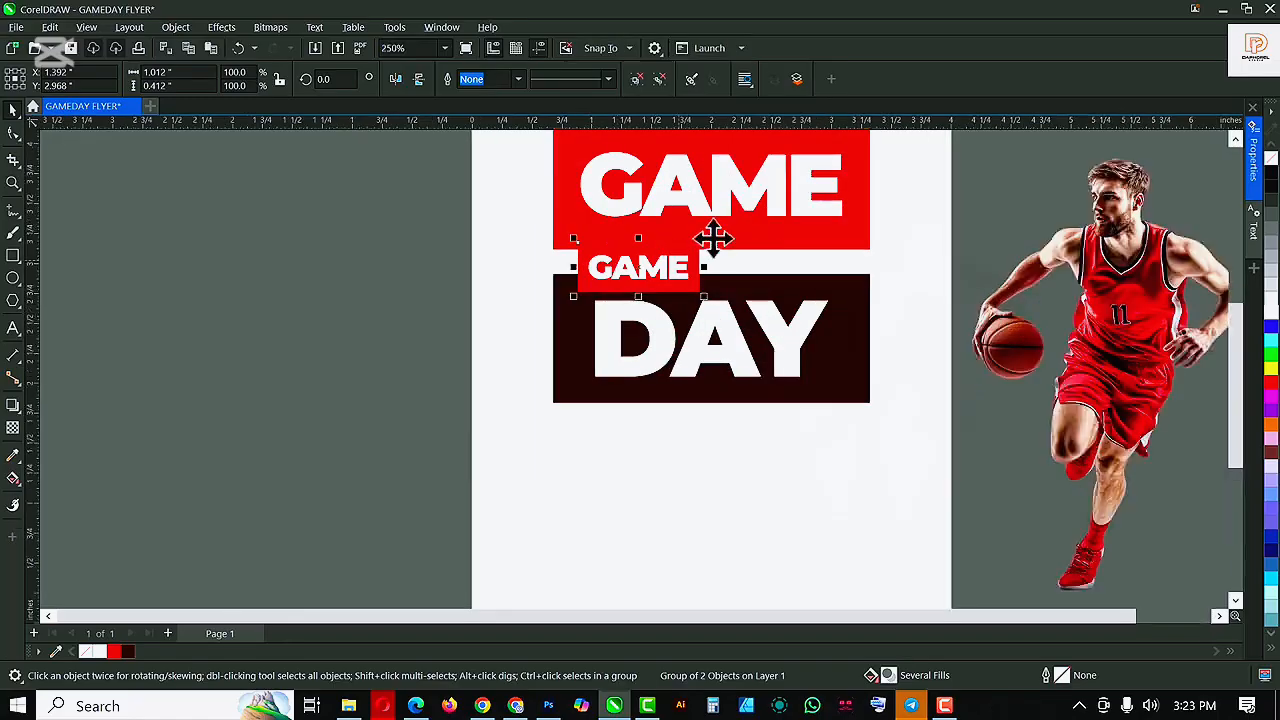
left_click_drag(714, 236, 732, 219)
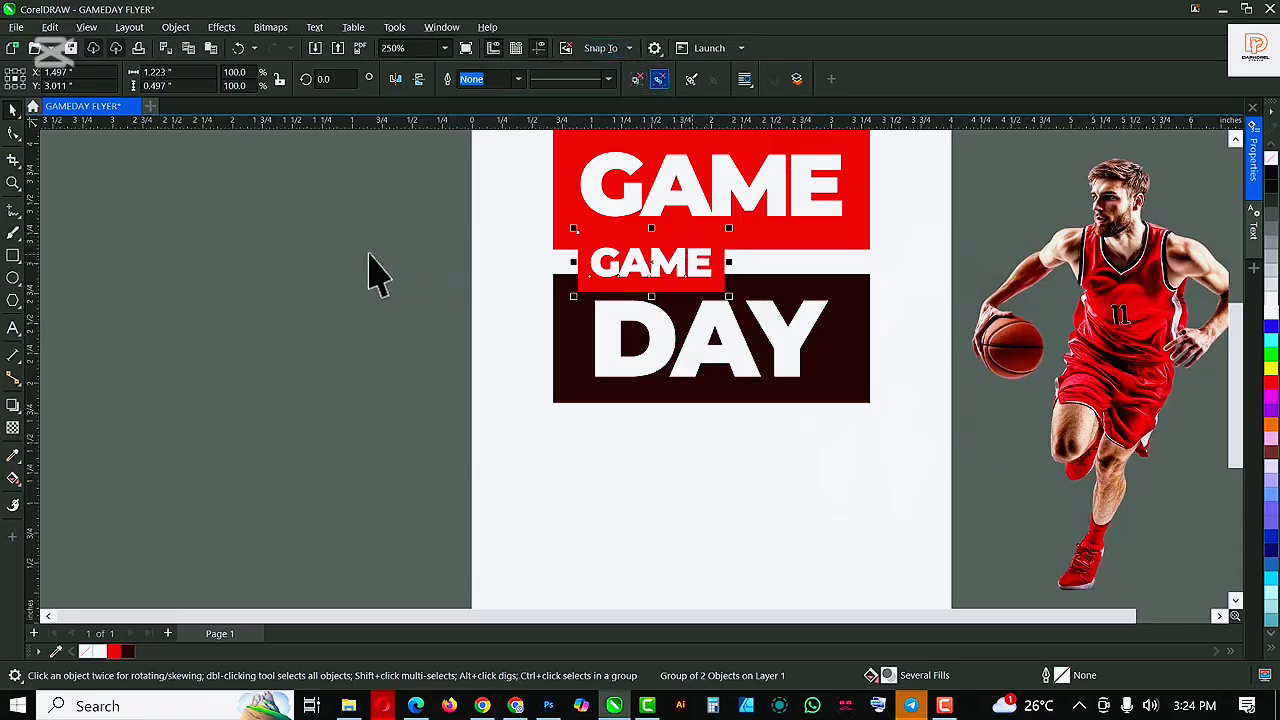
Invert the small block's colours, making its GAME text red and its rectangle white
left_click(668, 263)
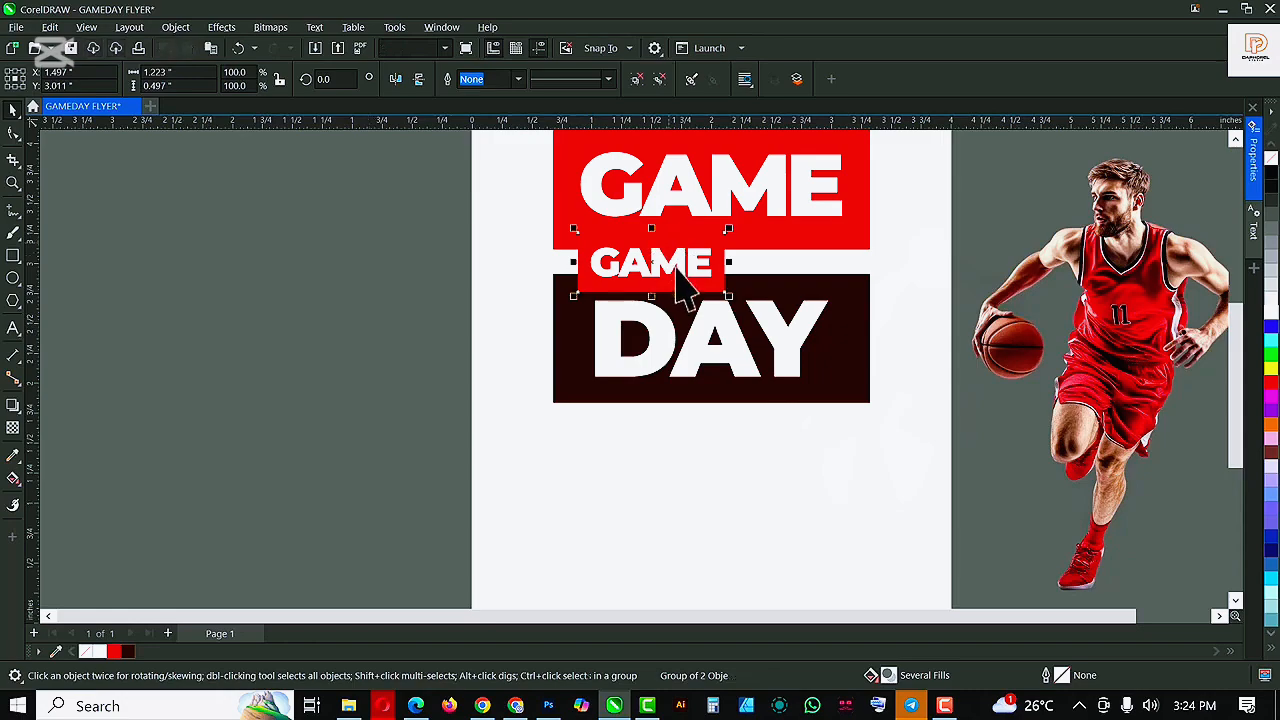
left_click(677, 271, "ctrl")
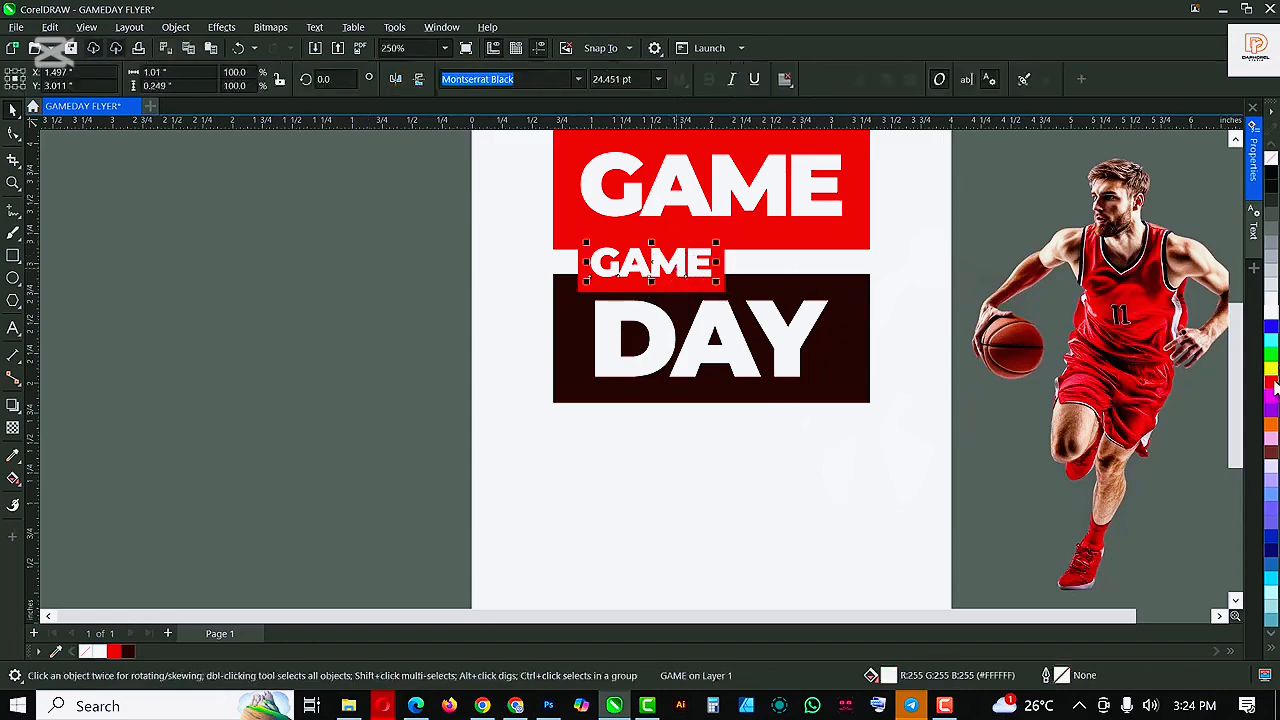
left_click_drag(1227, 385, 712, 258)
left_click(709, 252, "ctrl")
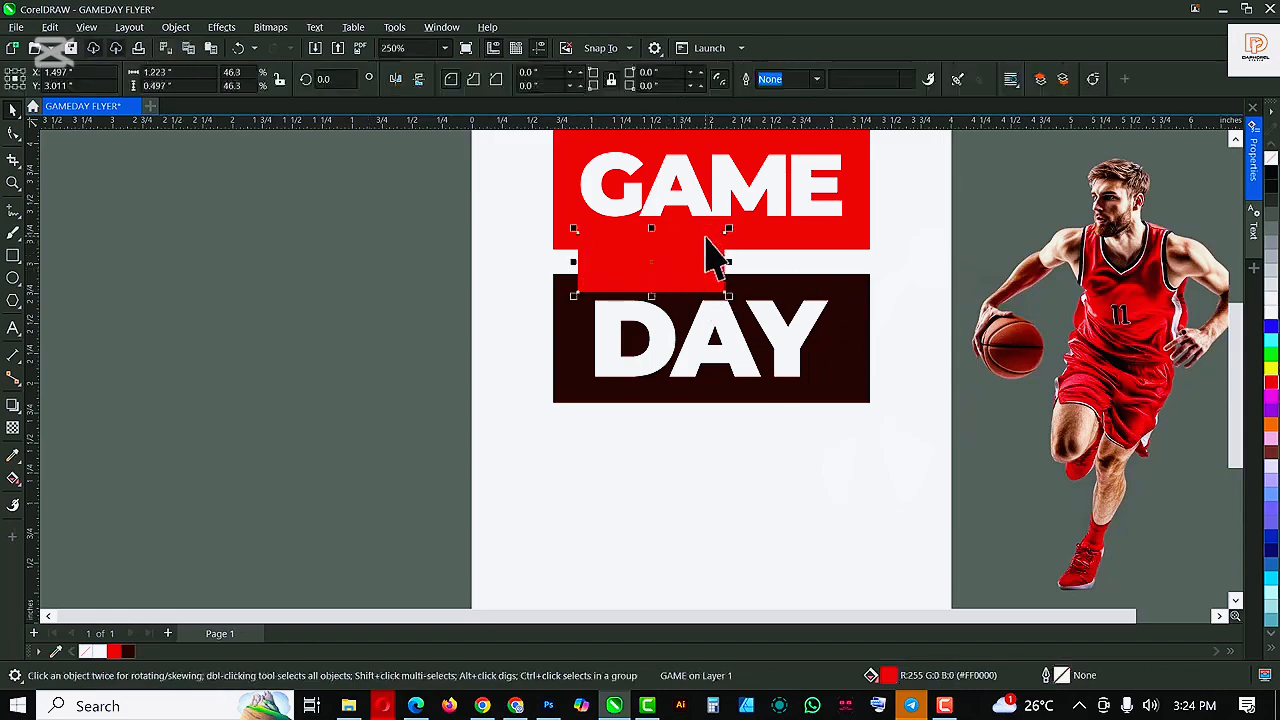
left_click(1270, 312)
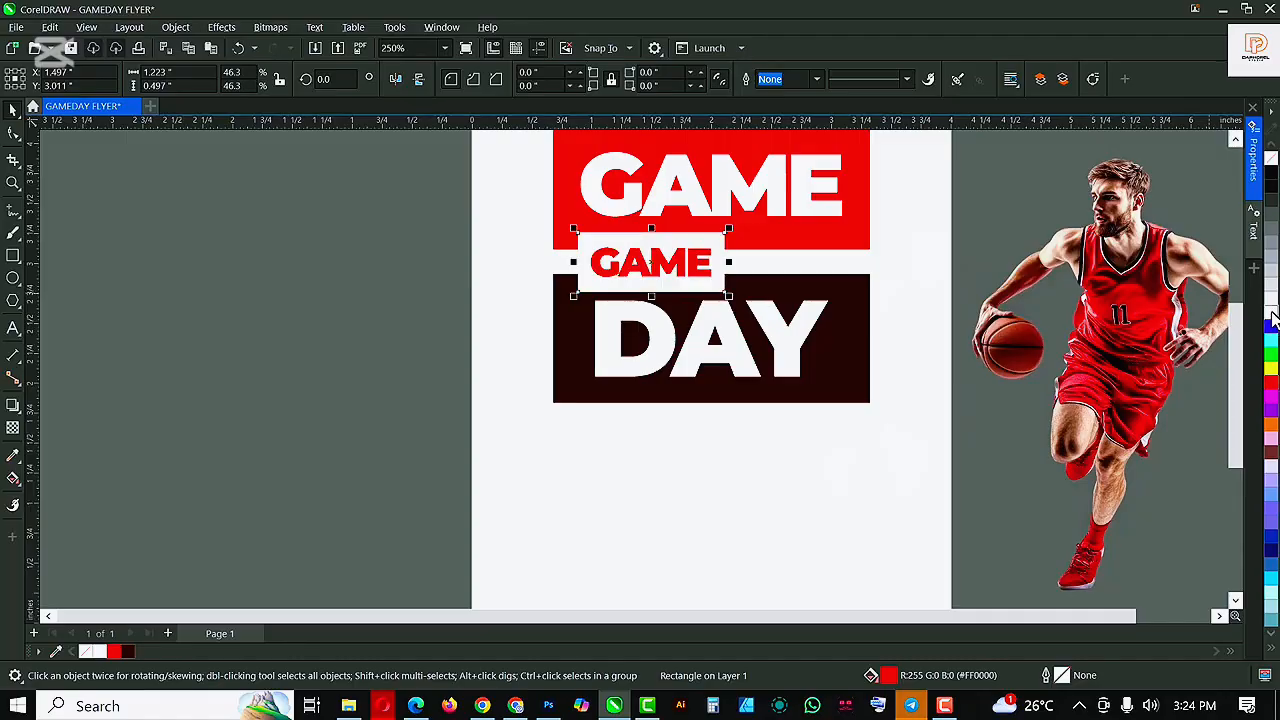
Change the small label's text to IT'S with slightly wider letter spacing, and centre it on the white rectangle
left_click(682, 266, "ctrl")
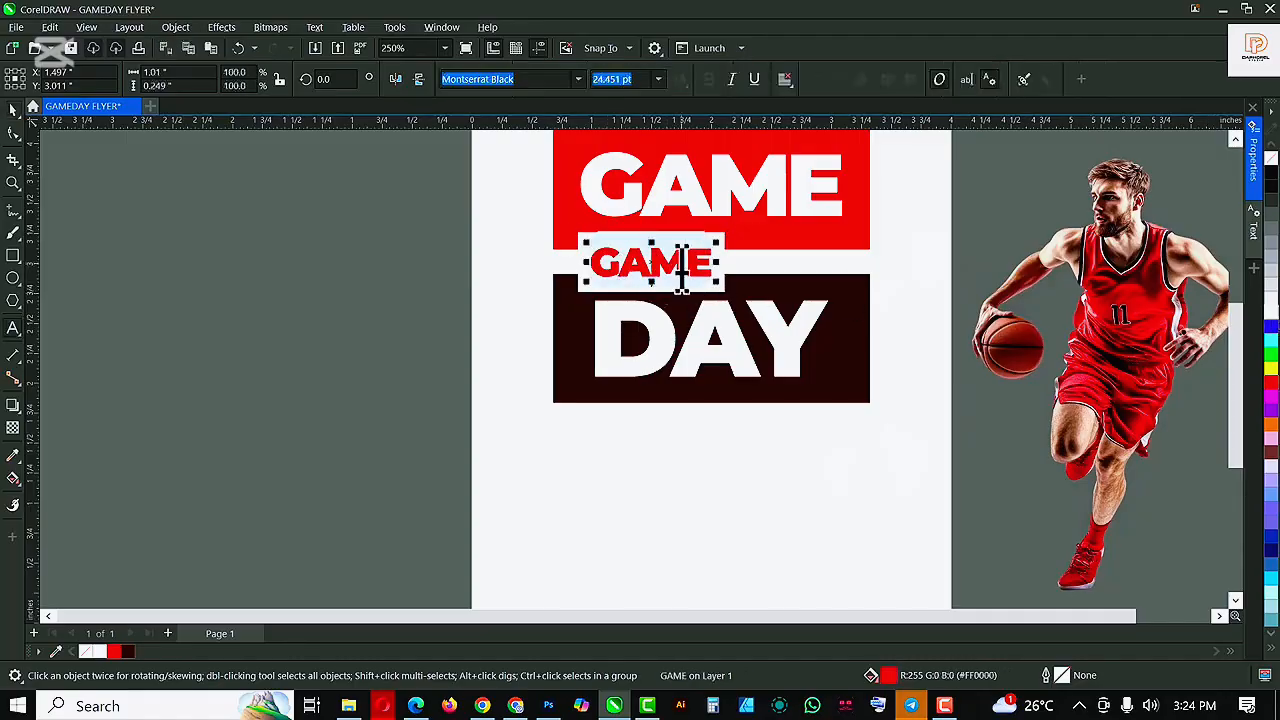
type("IT'S")
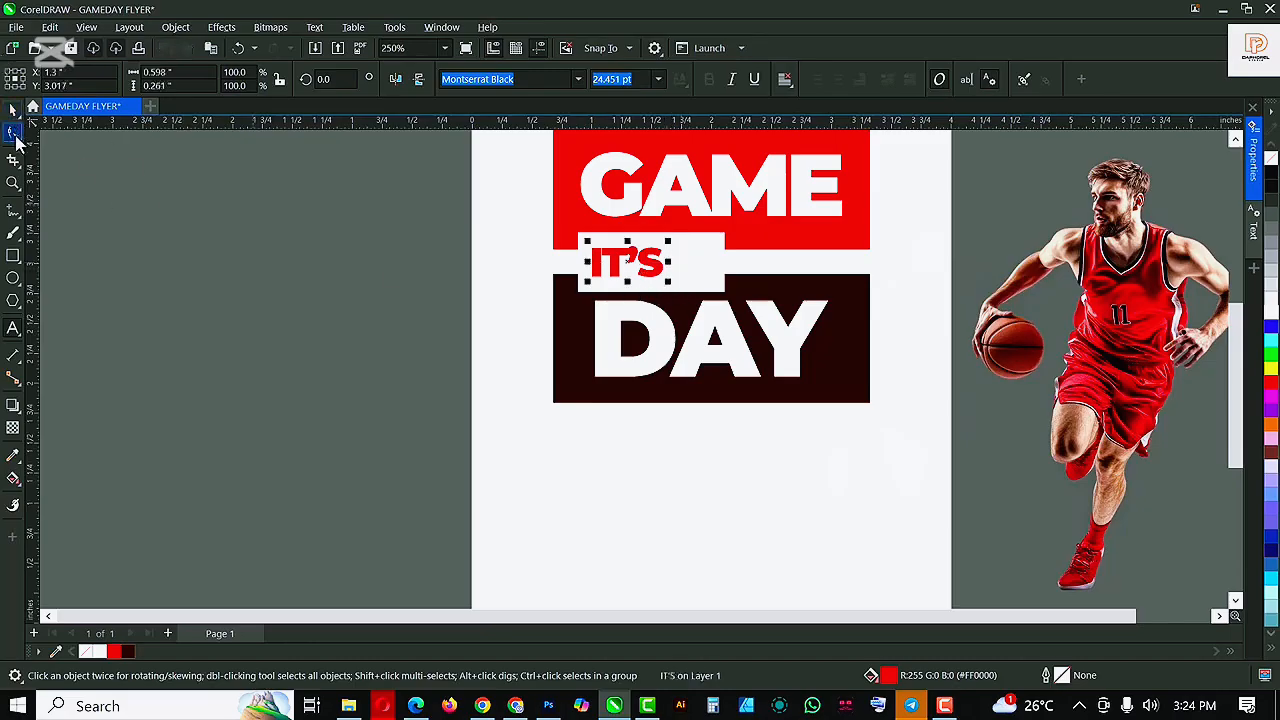
left_click(14, 133)
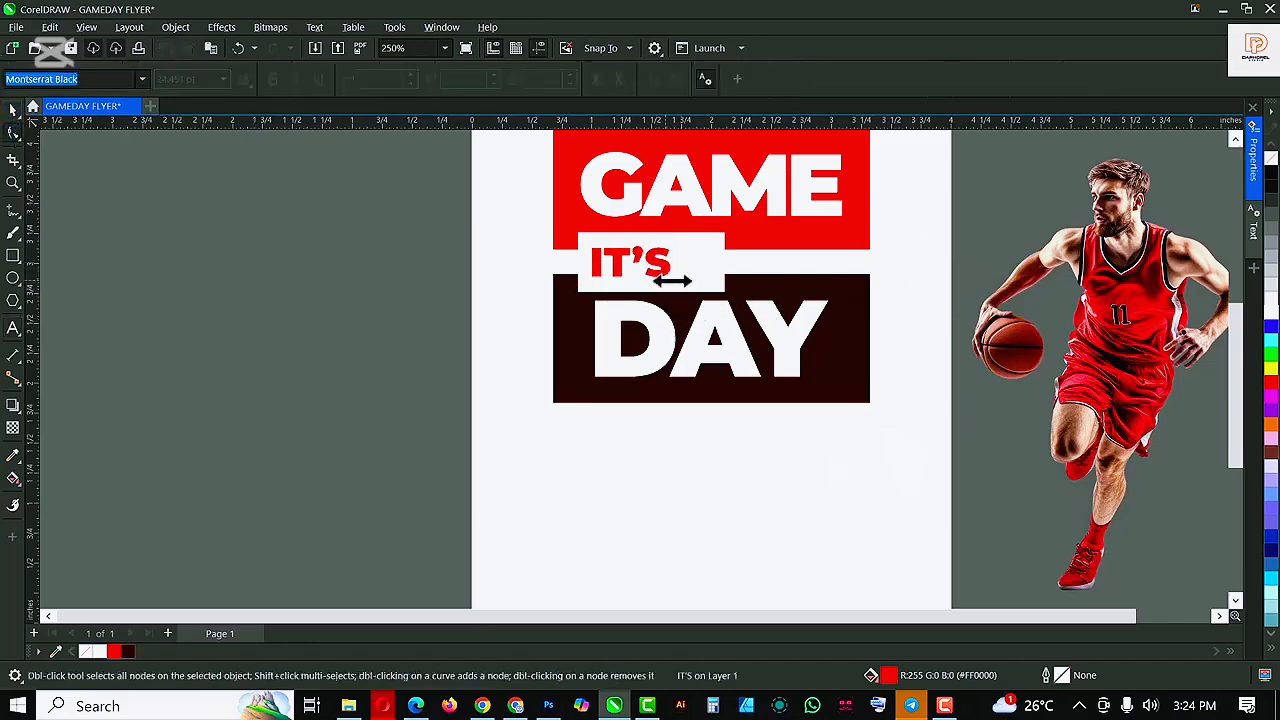
left_click_drag(671, 297, 733, 385)
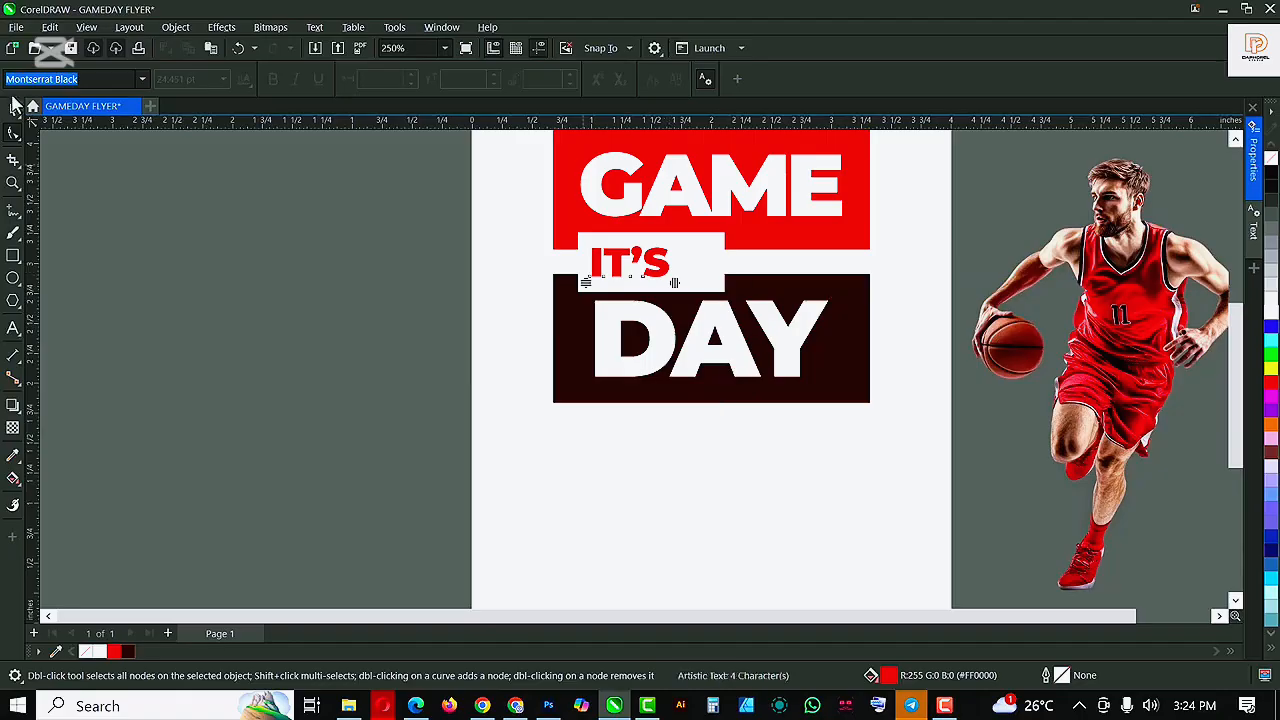
left_click(14, 111)
mouse_move(642, 270)
left_mouse_down()
mouse_move(654, 280)
mouse_move(654, 260)
left_mouse_up()
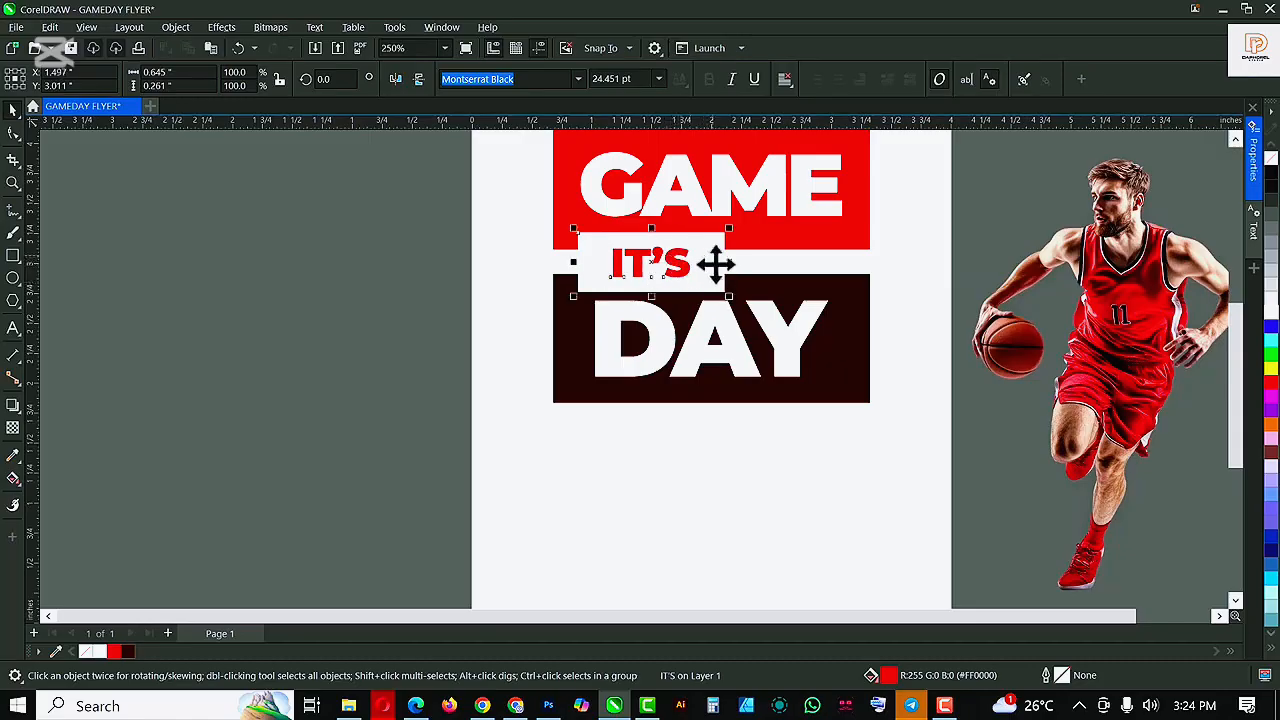
Rotate the IT'S label about 10.8° and scale it to about 1.02 × 0.56 inches between the GAME and DAY blocks
left_click(714, 263, "shift")
left_click_drag(735, 297, 741, 284)
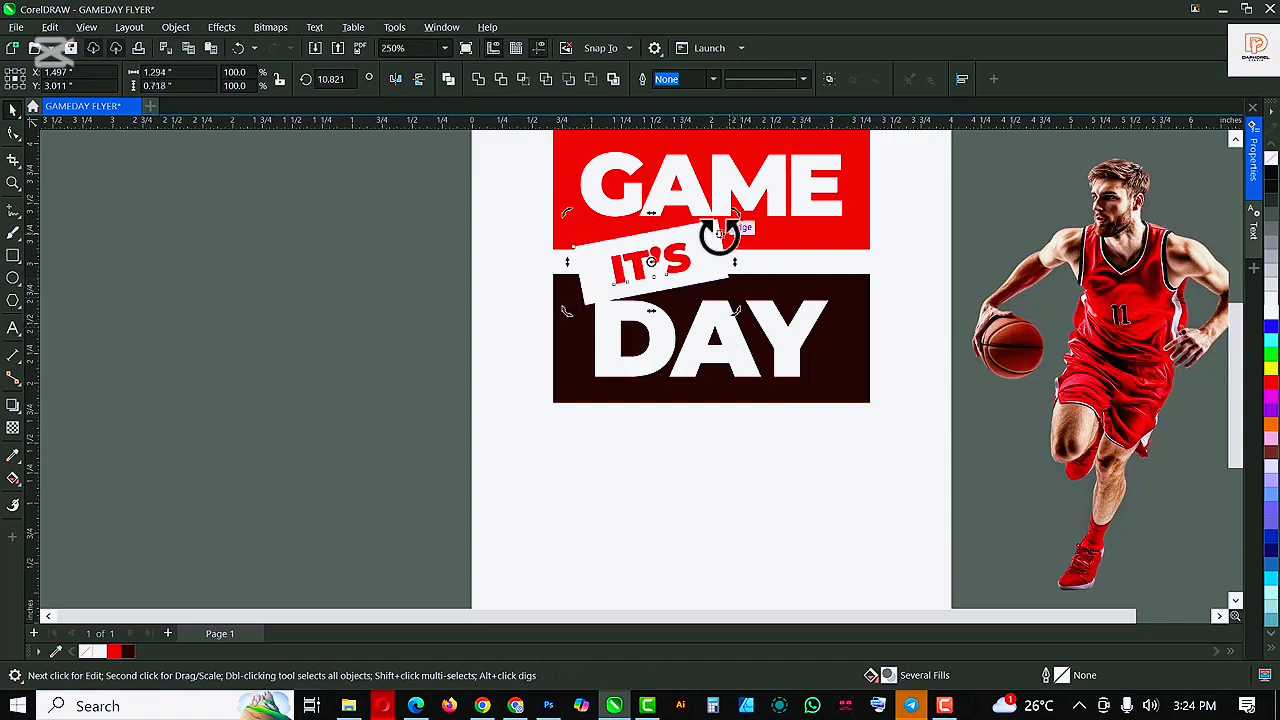
left_click(733, 248)
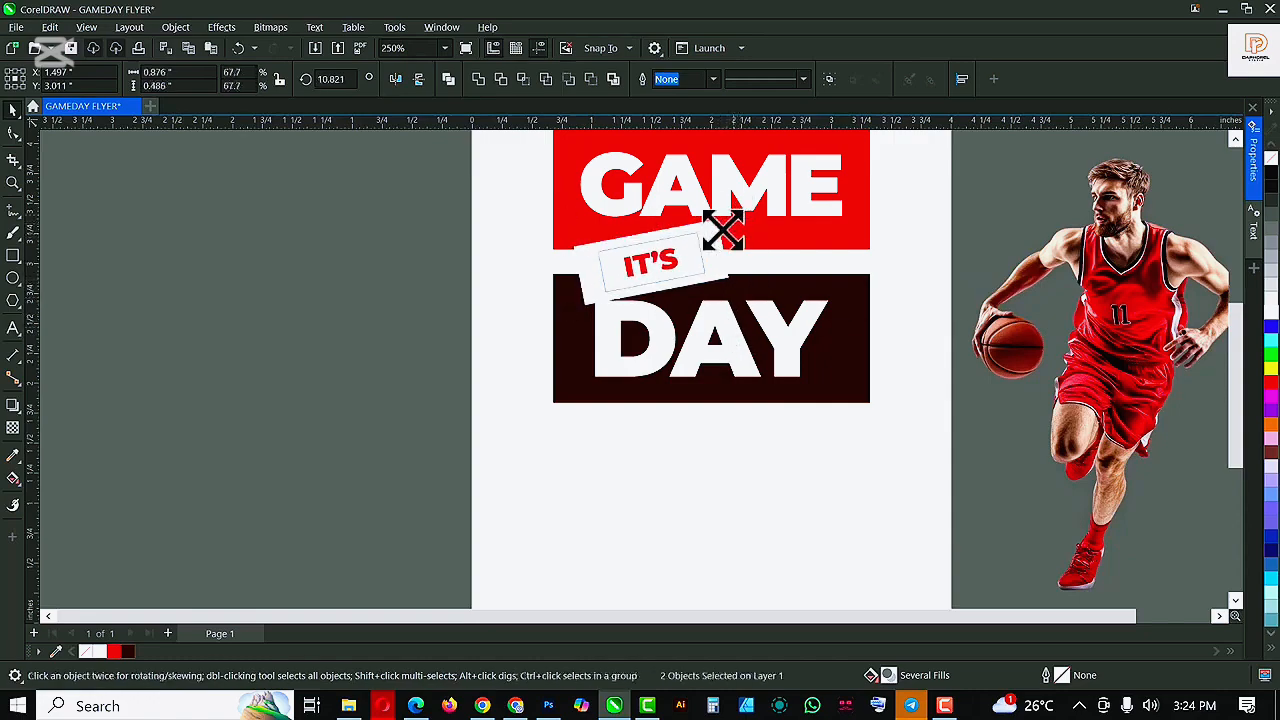
left_click_drag(709, 224, 724, 219)
mouse_move(677, 268)
left_mouse_down()
mouse_move(666, 249)
mouse_move(680, 250)
left_mouse_up()
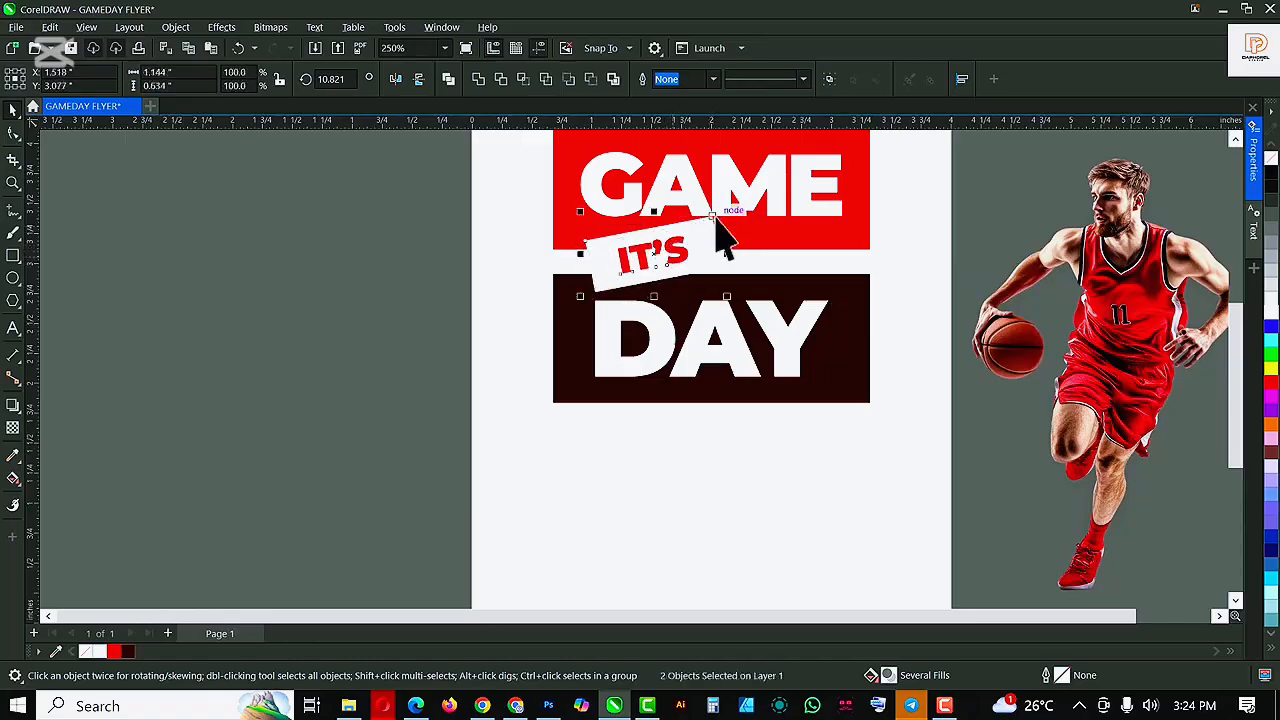
left_click_drag(728, 208, 748, 340)
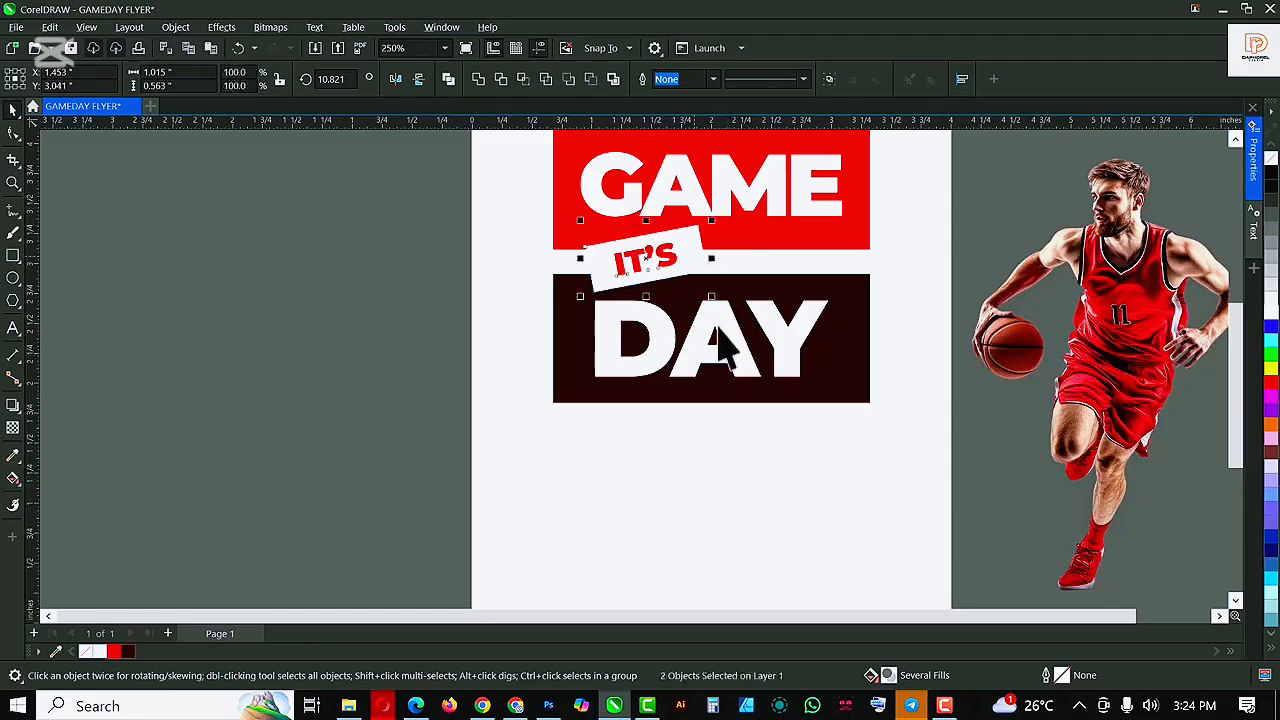
Place a copy of the dark DAY rectangle directly below the original
scroll(725, 345, "down", 4)
scroll(743, 280, "up", 3)
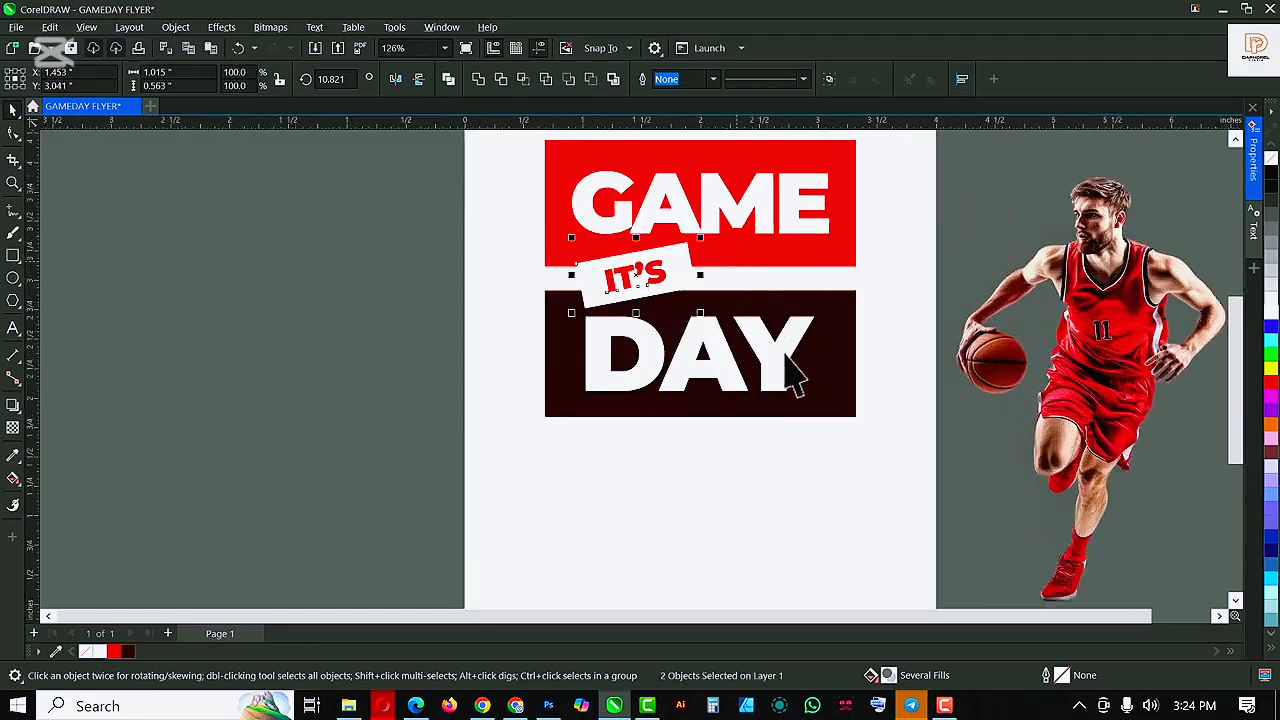
scroll(790, 375, "down", 2)
scroll(770, 375, "up", 2)
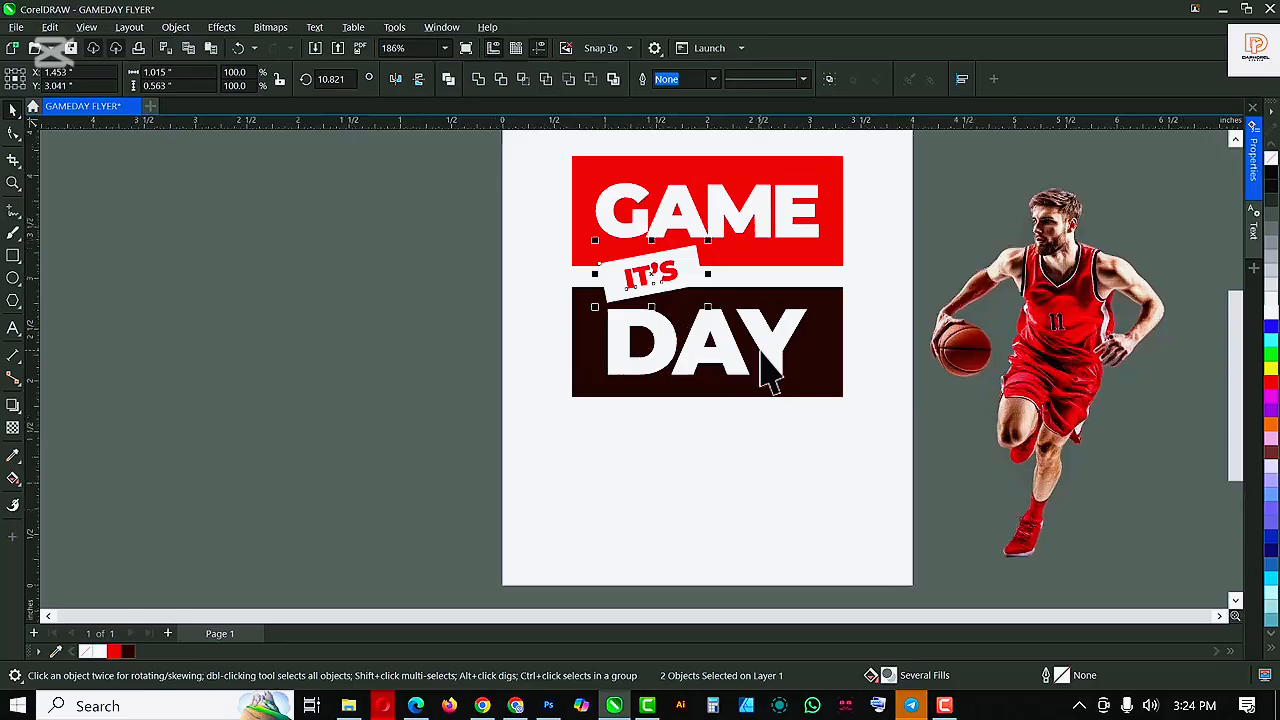
left_click(829, 300)
left_click_drag(820, 295, 820, 437)
right_click(820, 437)
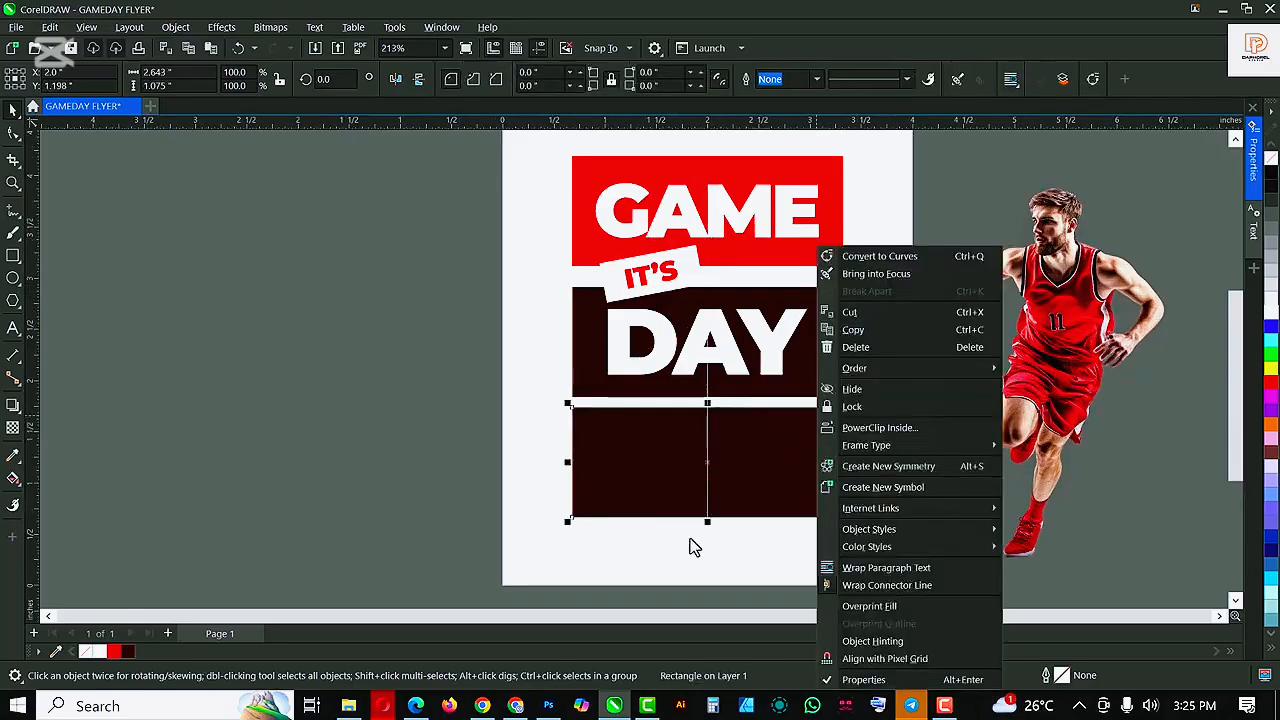
left_click(695, 547)
Resize the copied rectangle to a slim bar of about 1.93 × 0.27 inches just below the DAY block, and fill it red
left_click_drag(709, 521, 714, 452)
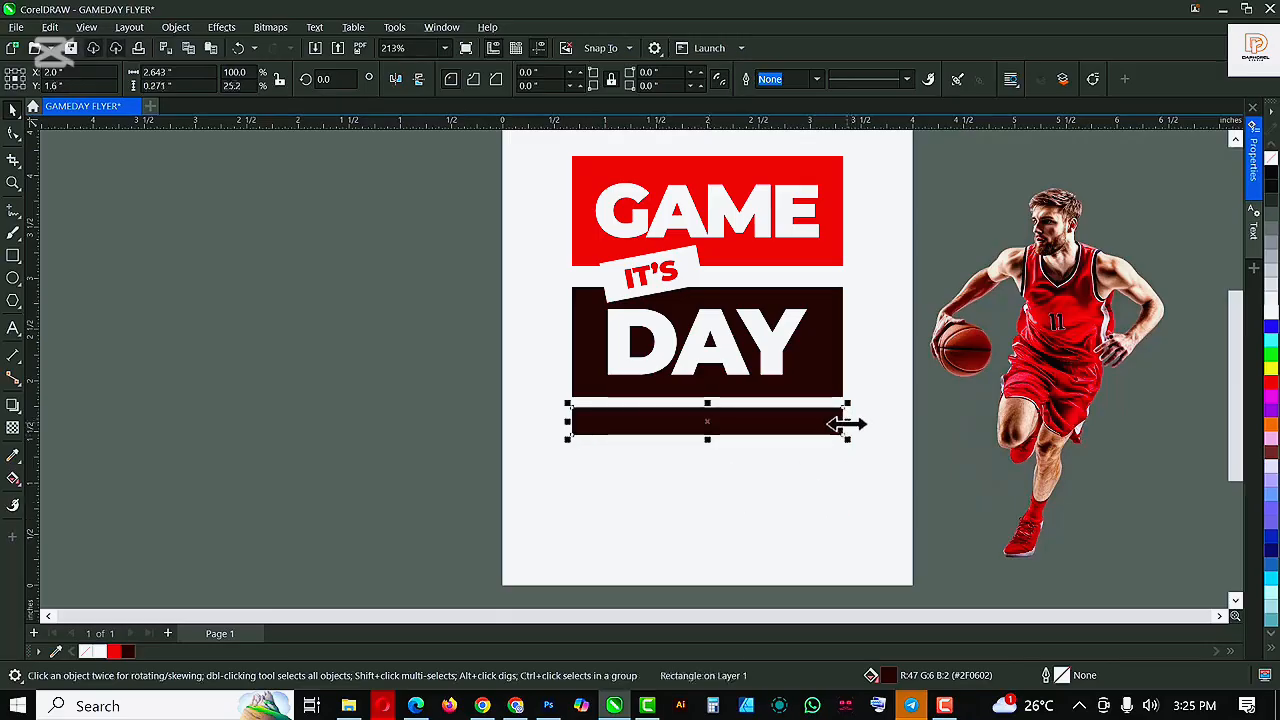
left_click_drag(845, 422, 768, 438)
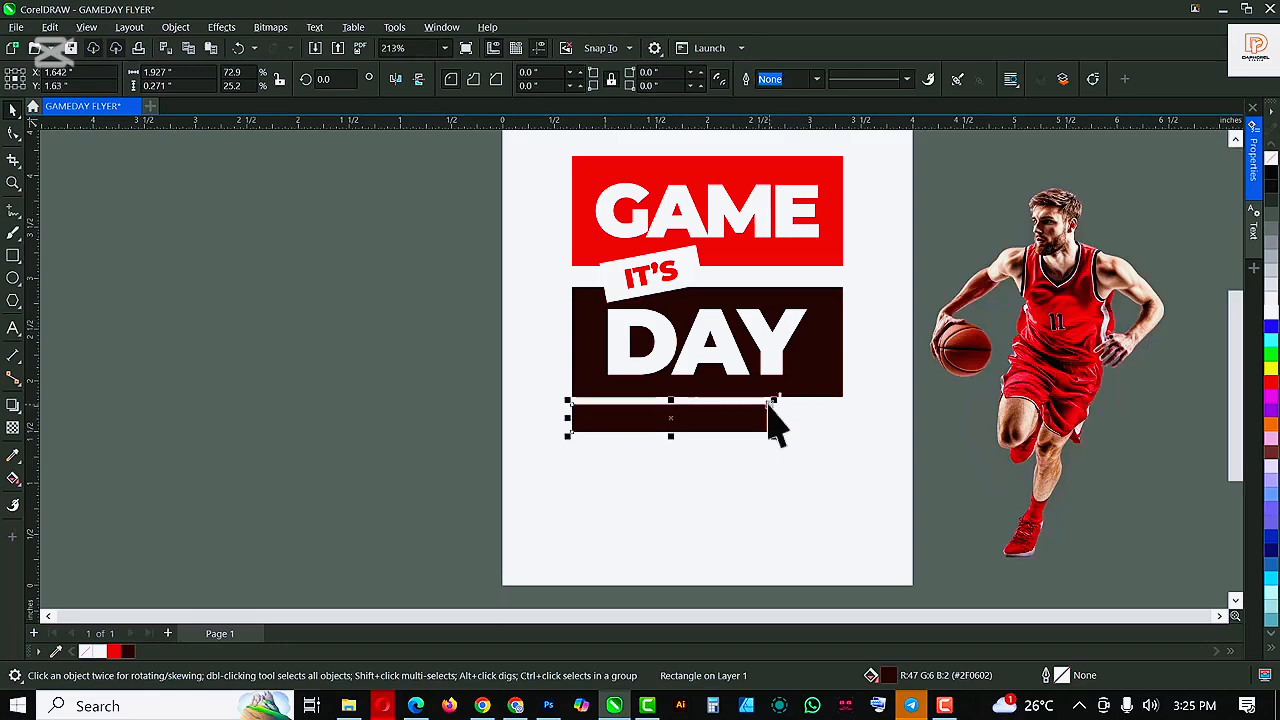
left_click(1268, 390)
Place the basketball player over the right part of the title blocks, scaled to about 2.47 × 3.88 inches
left_click(1115, 415)
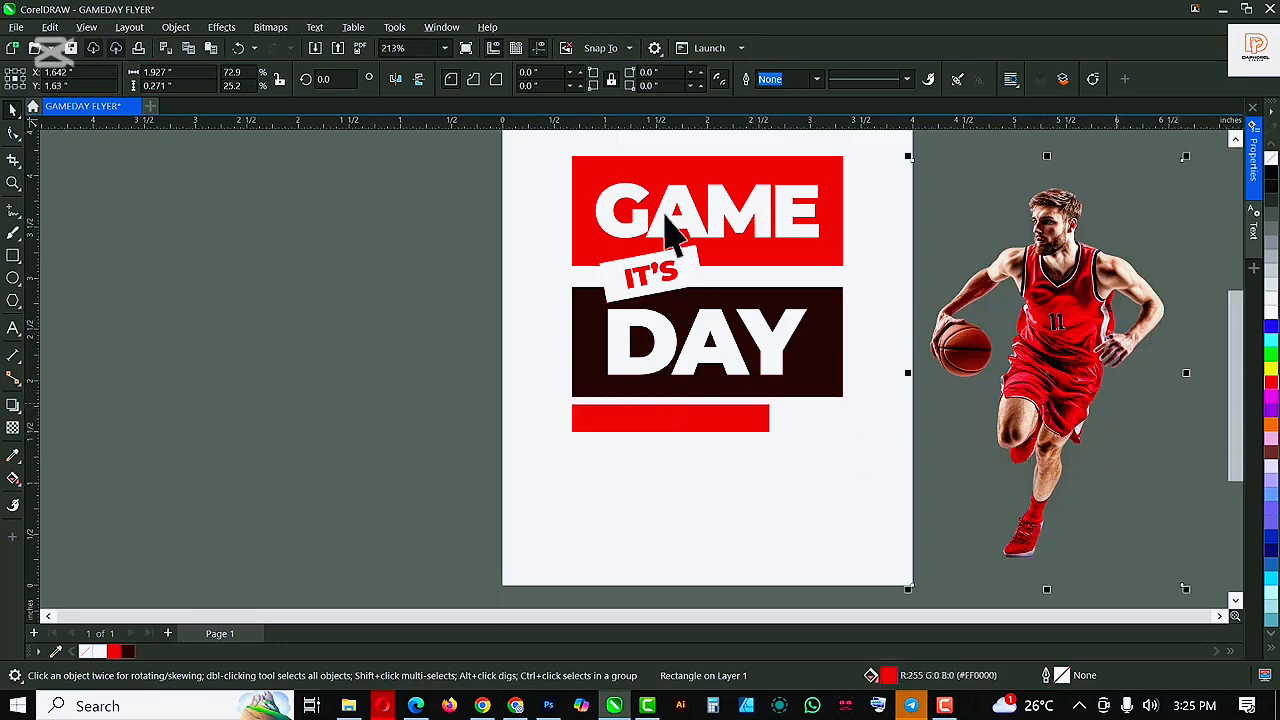
left_click(690, 210)
left_click_drag(1084, 310, 823, 347)
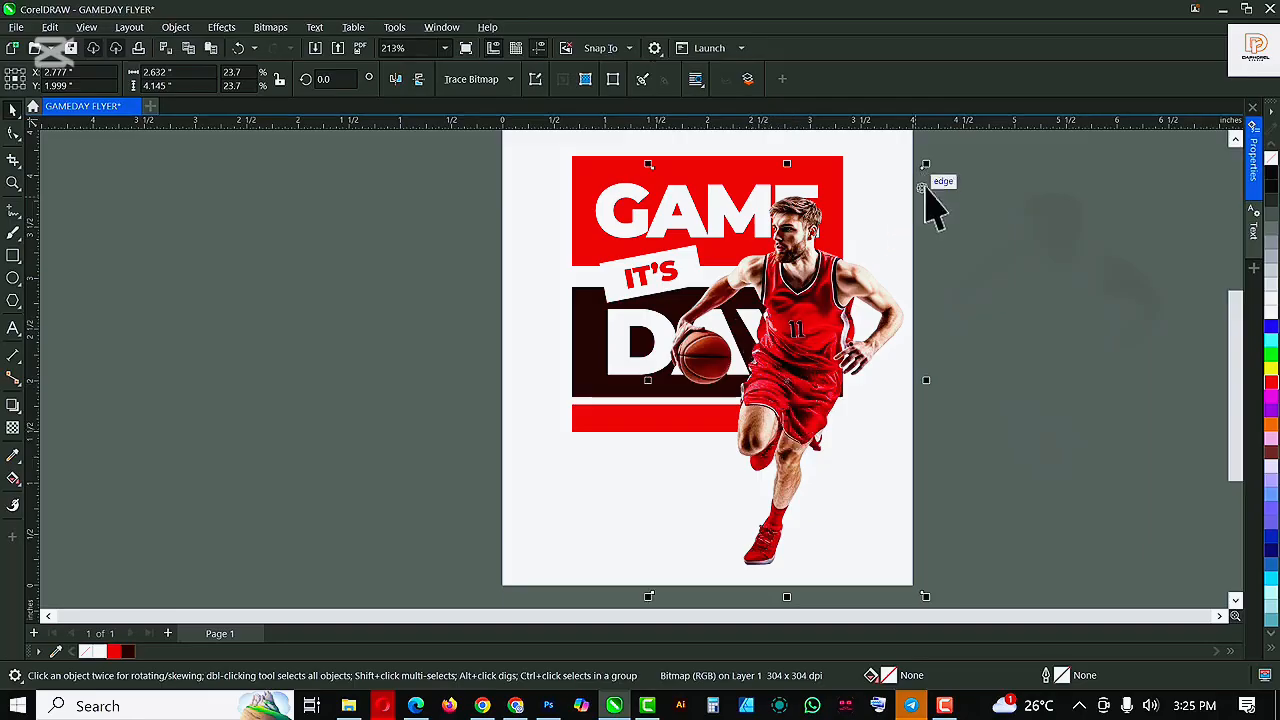
left_click_drag(925, 163, 908, 190)
left_click_drag(821, 304, 825, 299)
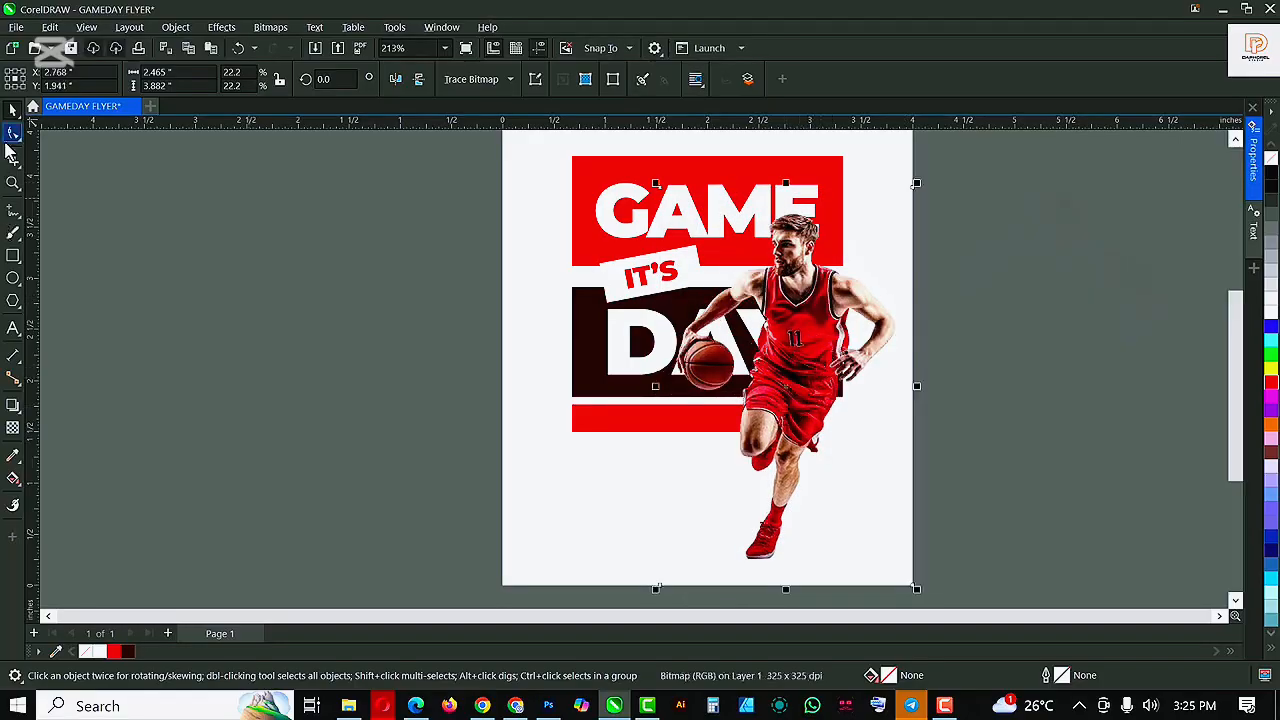
Trim the player image's empty right margin to about 2.32 inches wide and shift its crop outline up about 0.16 inches
left_click(14, 133)
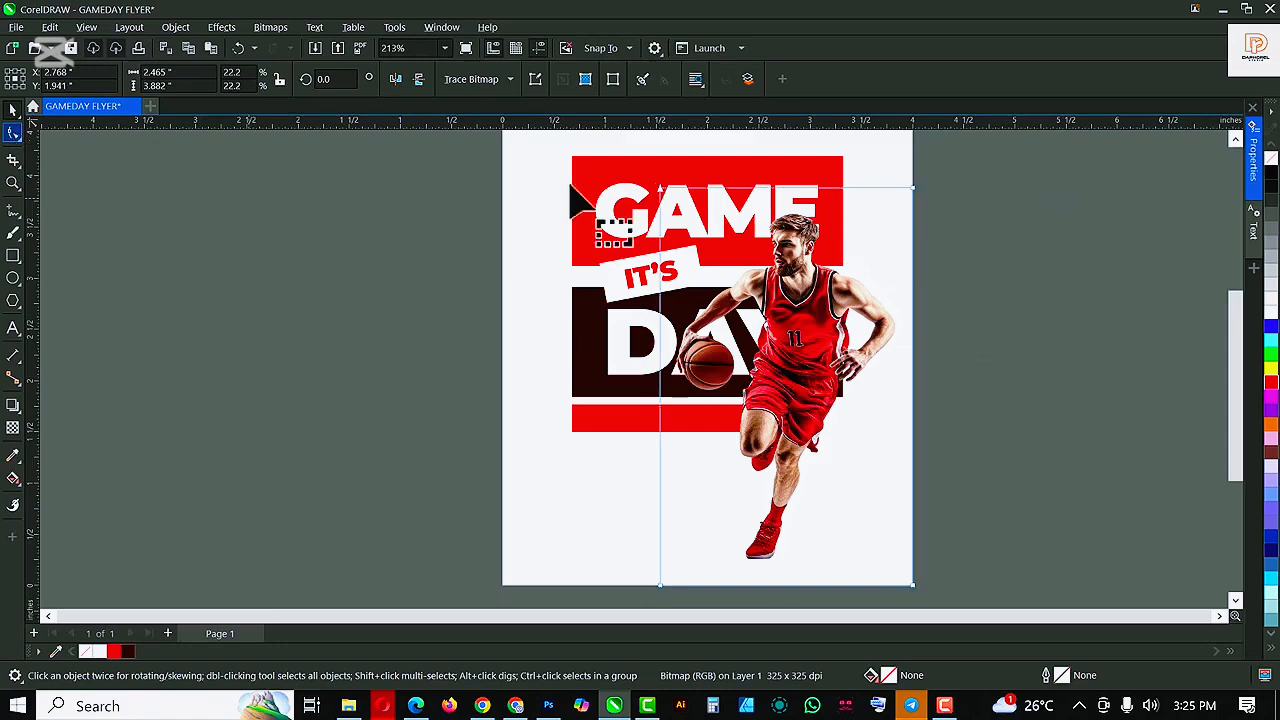
scroll(830, 195, "down", 1)
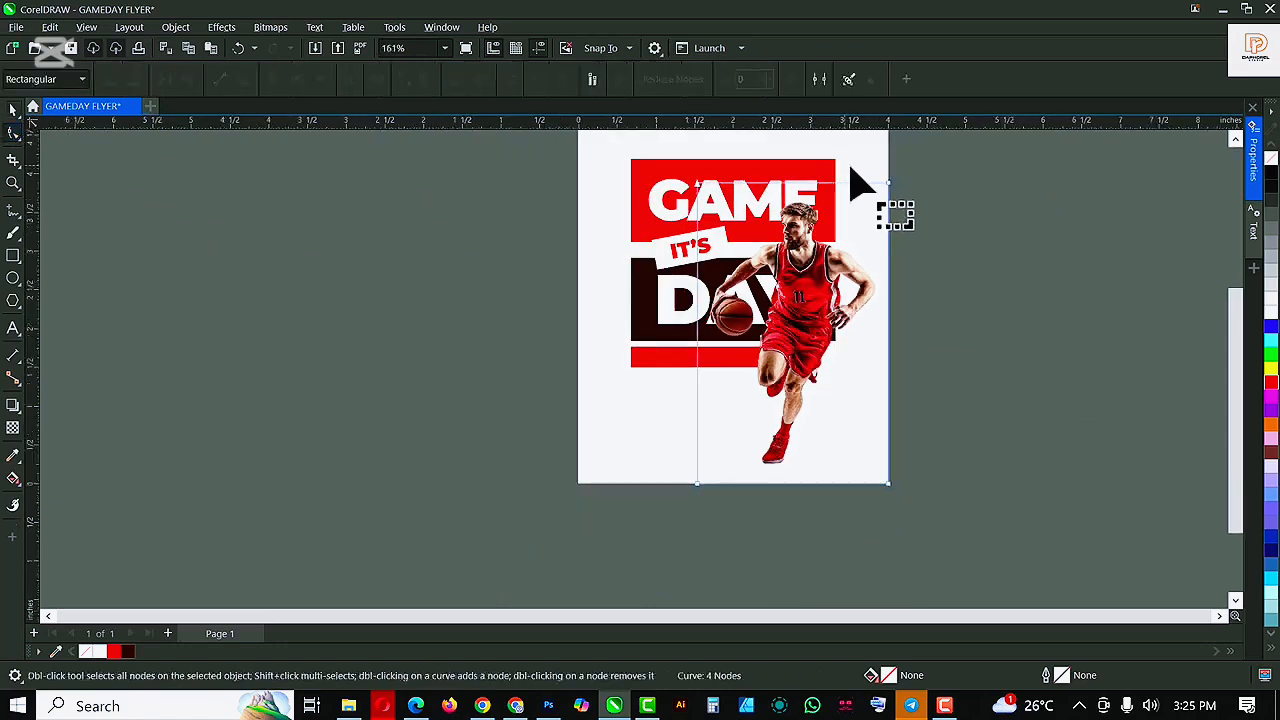
left_click_drag(849, 166, 885, 486)
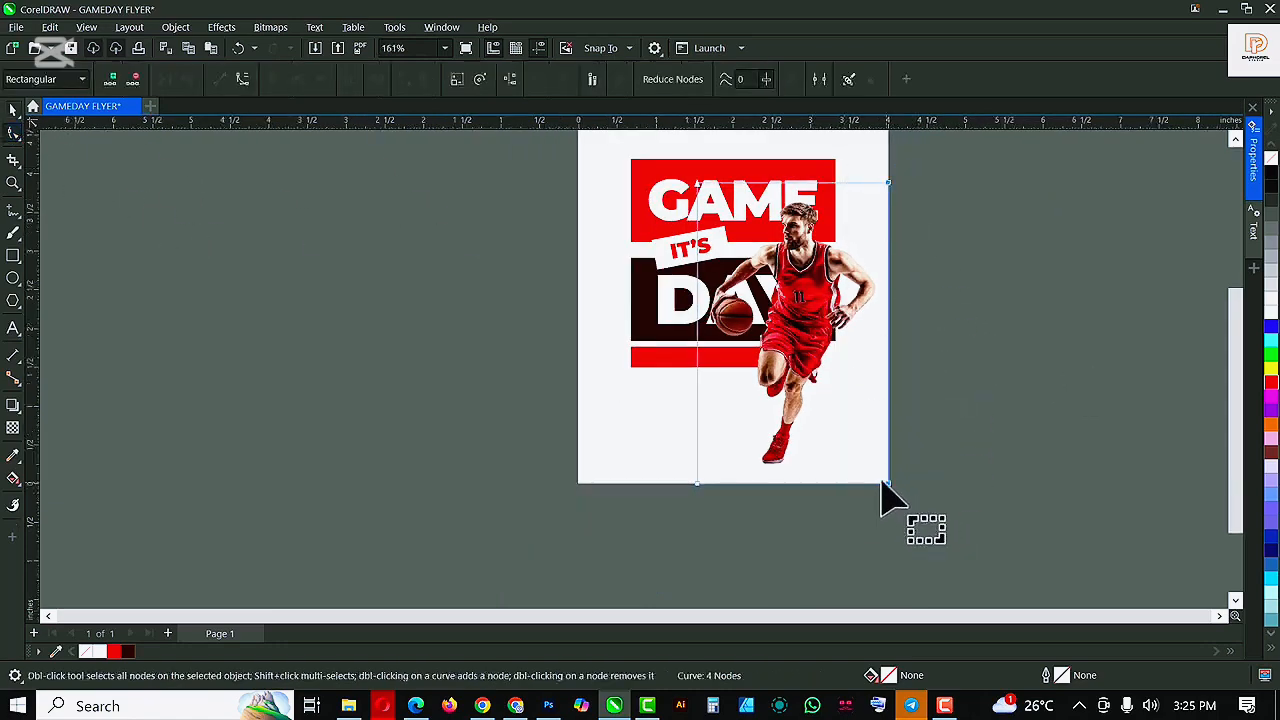
left_click_drag(885, 159, 875, 485)
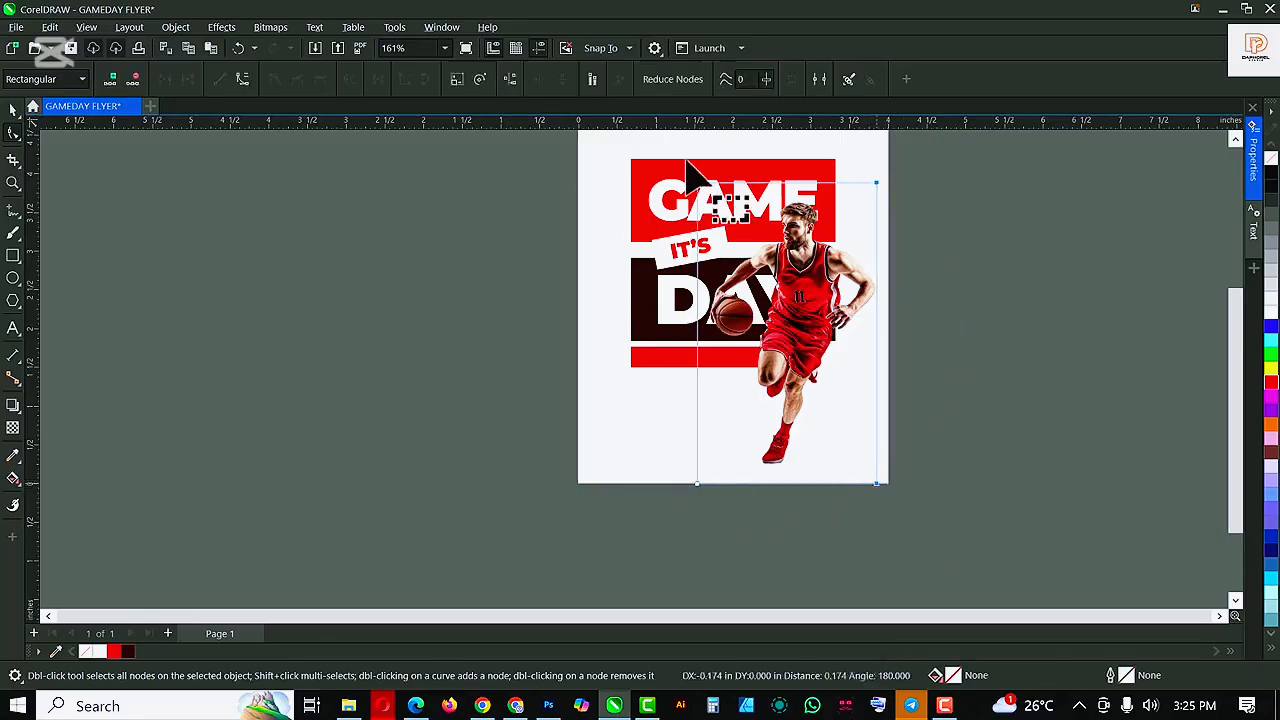
left_click_drag(686, 176, 696, 478)
left_click_drag(671, 521, 867, 441)
scroll(881, 490, "up", 6)
scroll(846, 462, "down", 10)
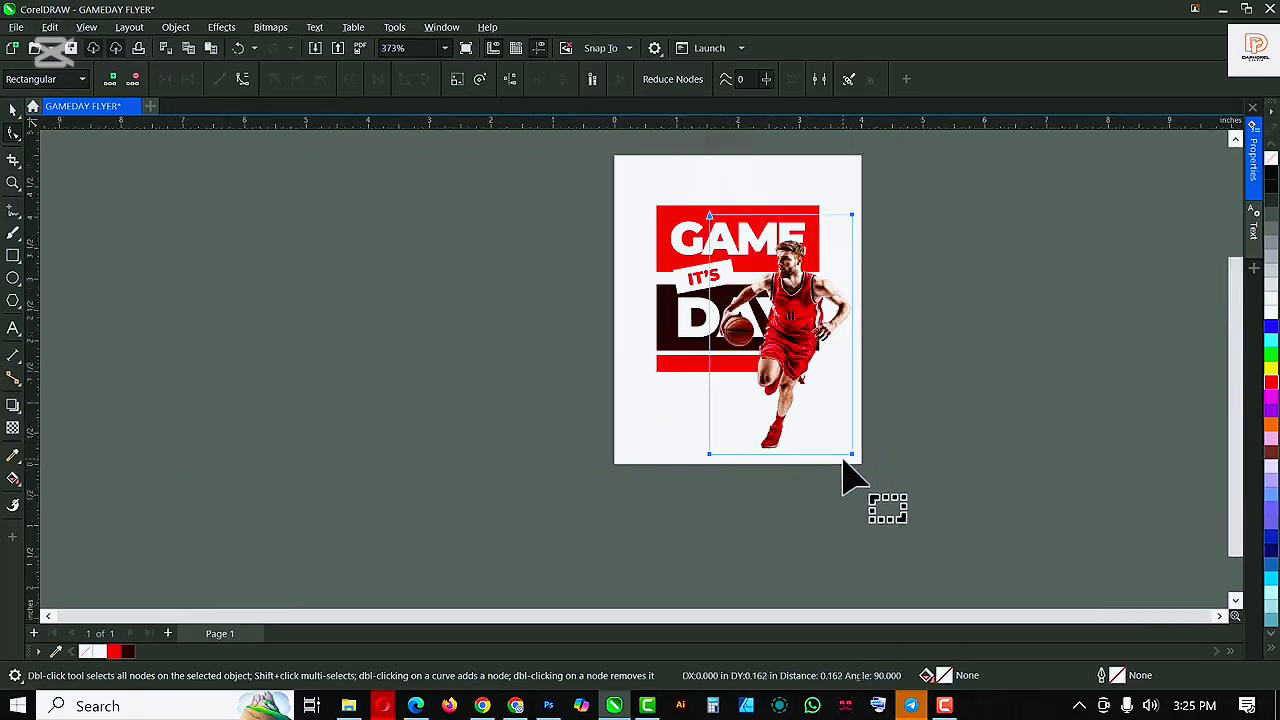
scroll(793, 363, "up", 2)
key("space")
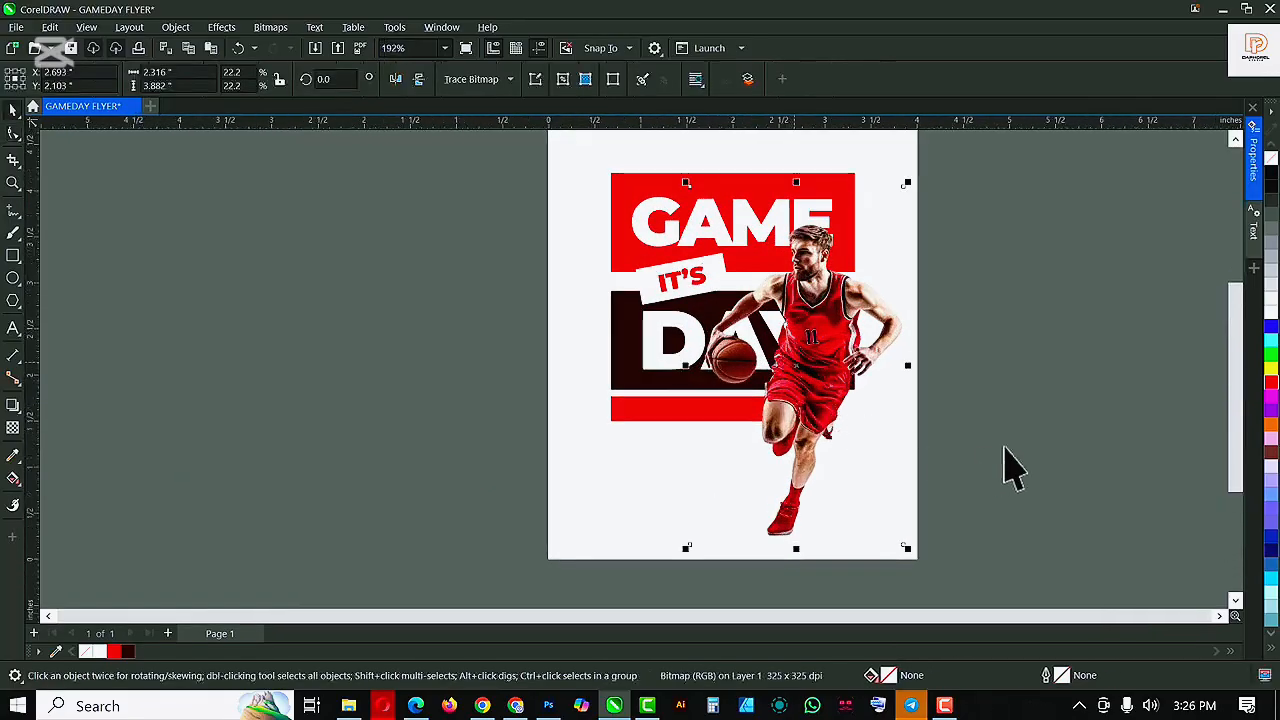
Add the artistic text WE ARE BACK beside the page, level with the DAY block
left_click(649, 232)
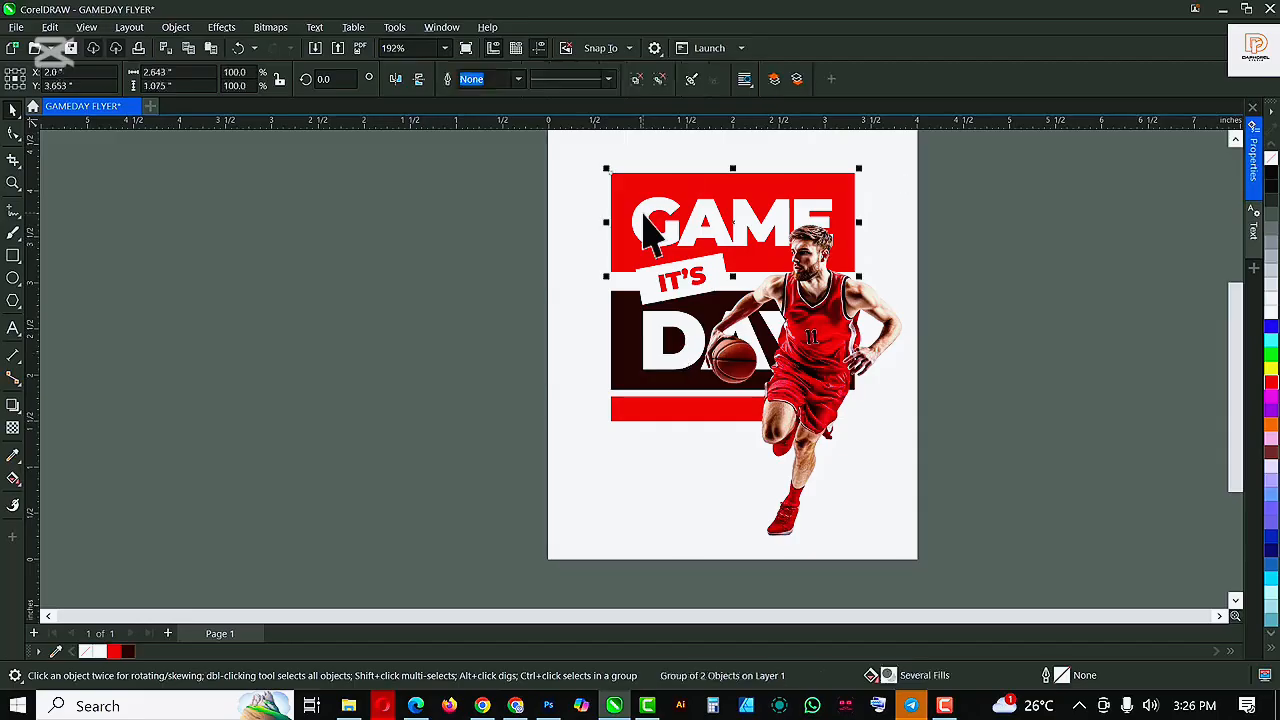
left_click(13, 328)
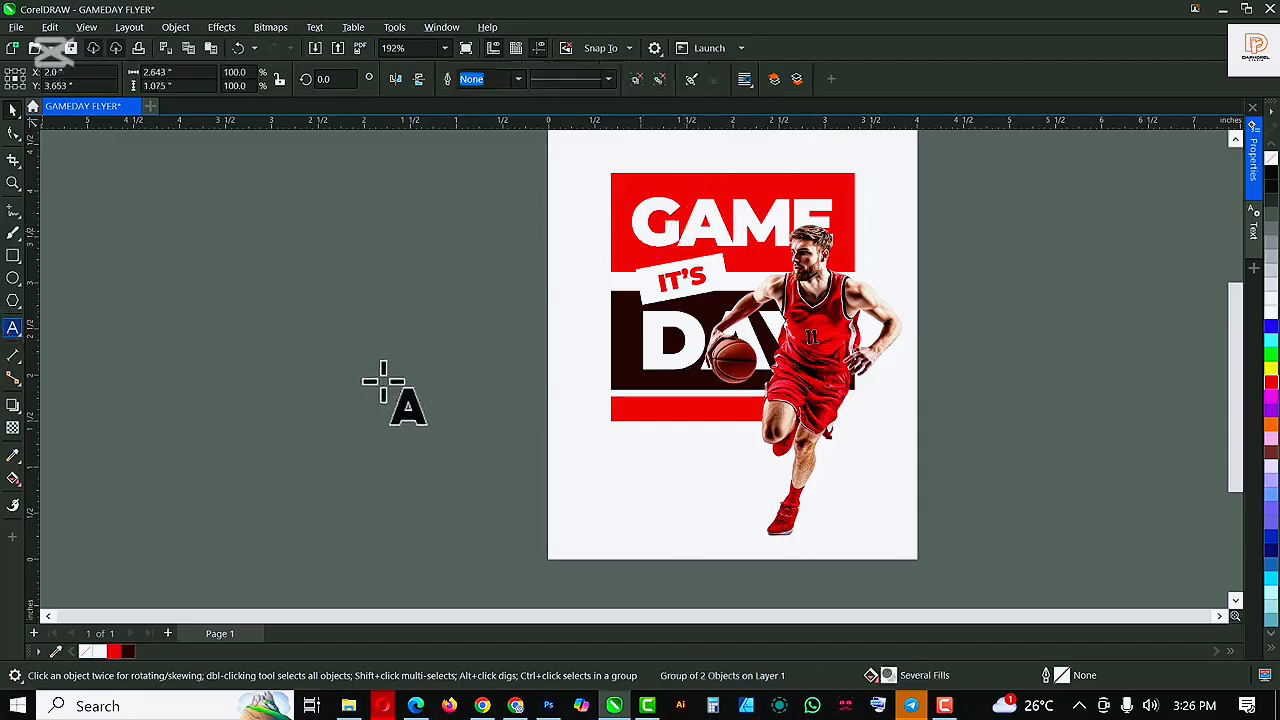
left_click(653, 432)
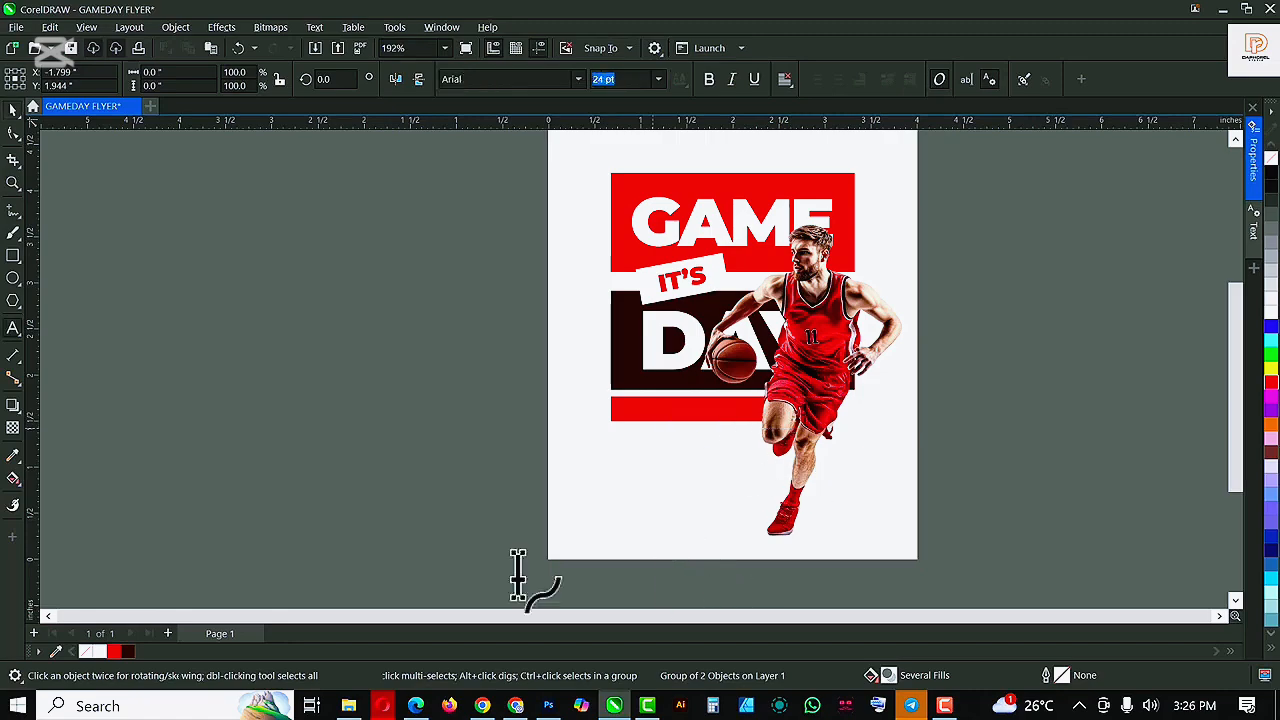
left_click(382, 370)
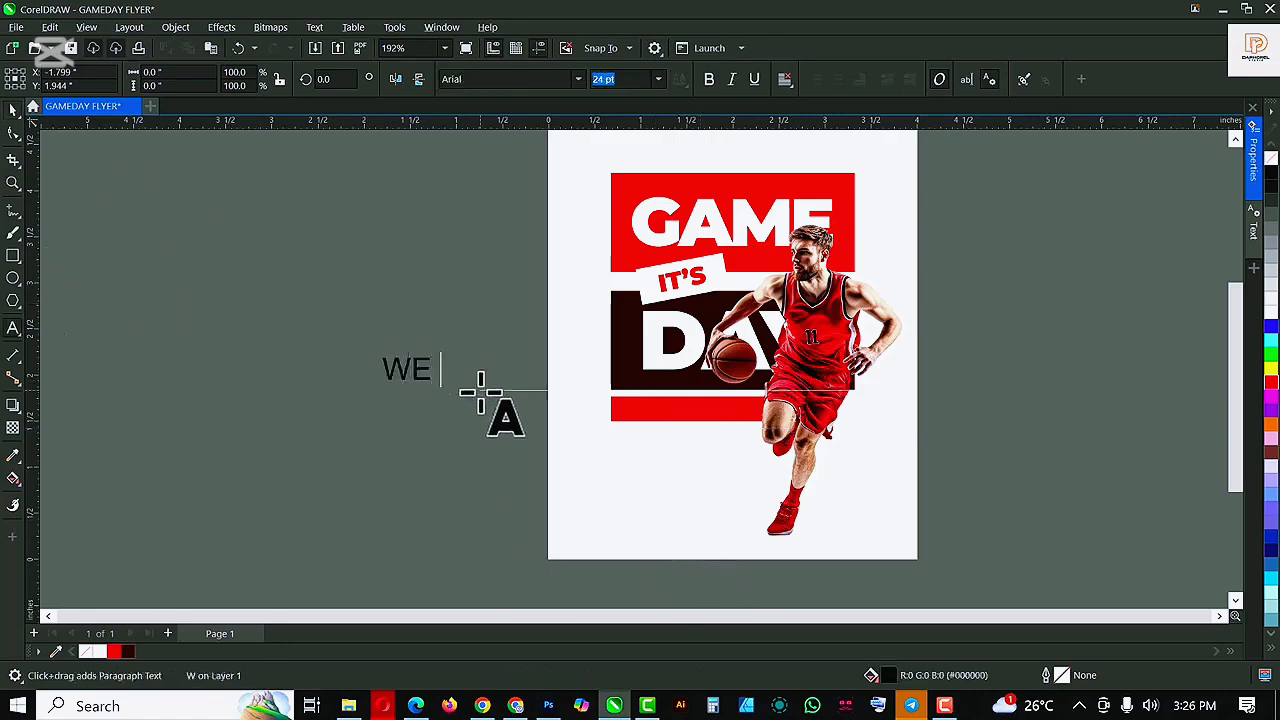
type("WE ARE B")
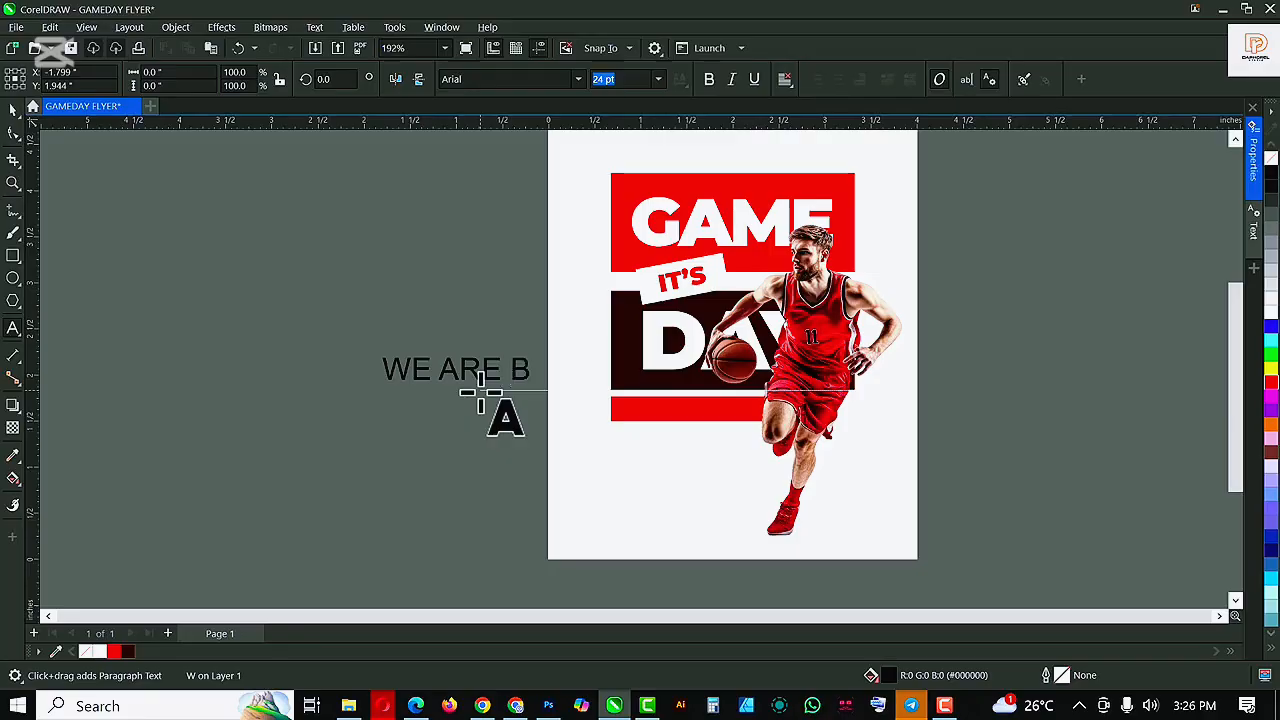
type("ACK")
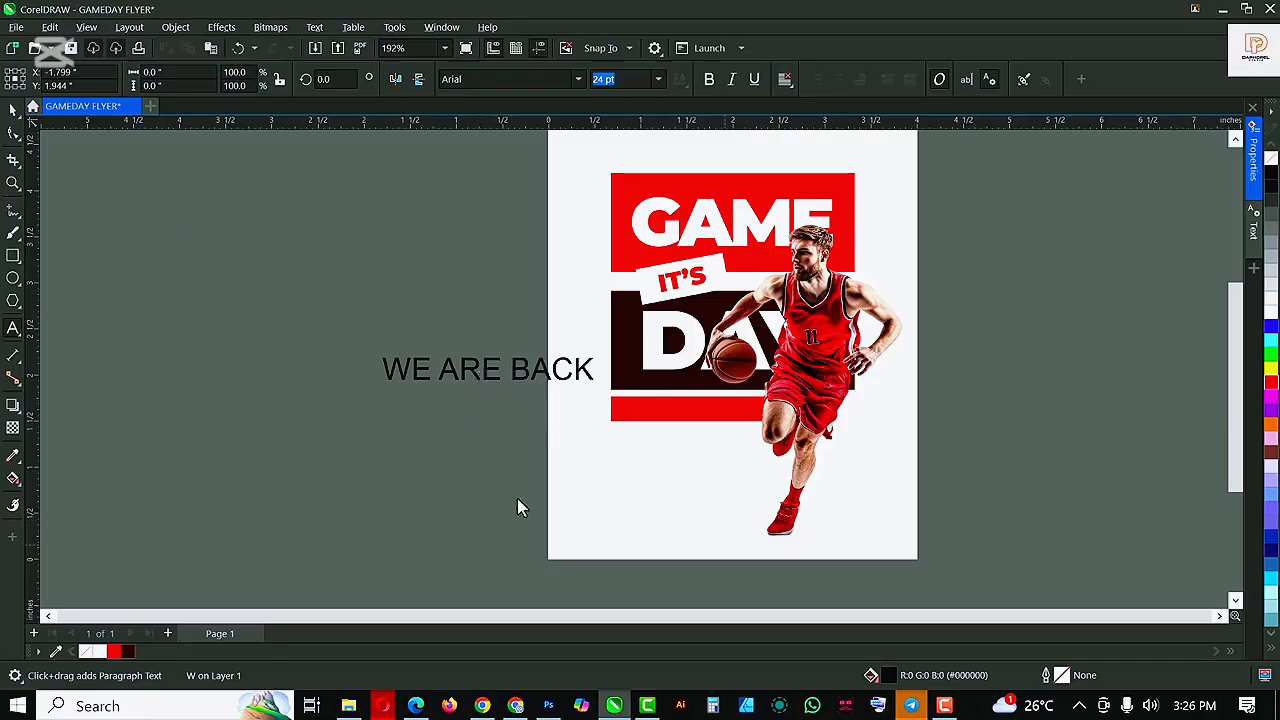
key("ctrl+space")
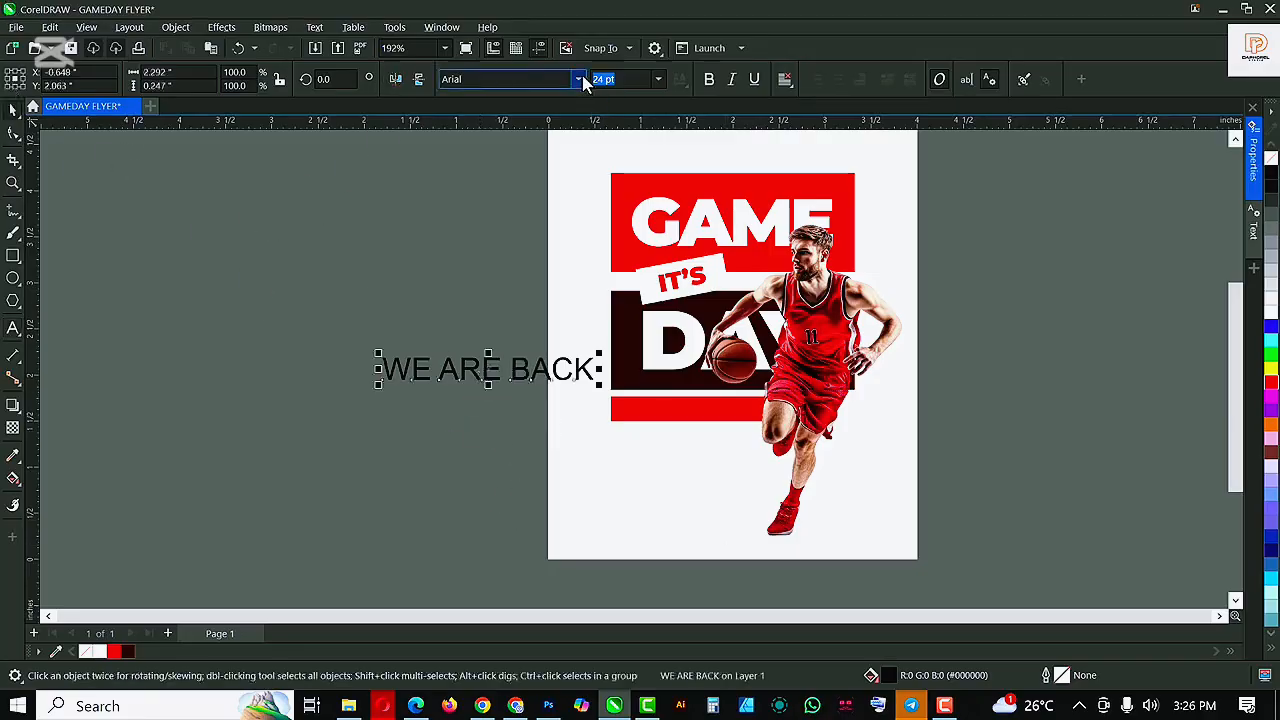
Set the font of the WE ARE BACK text to Montserrat SemiBold
left_click(578, 79)
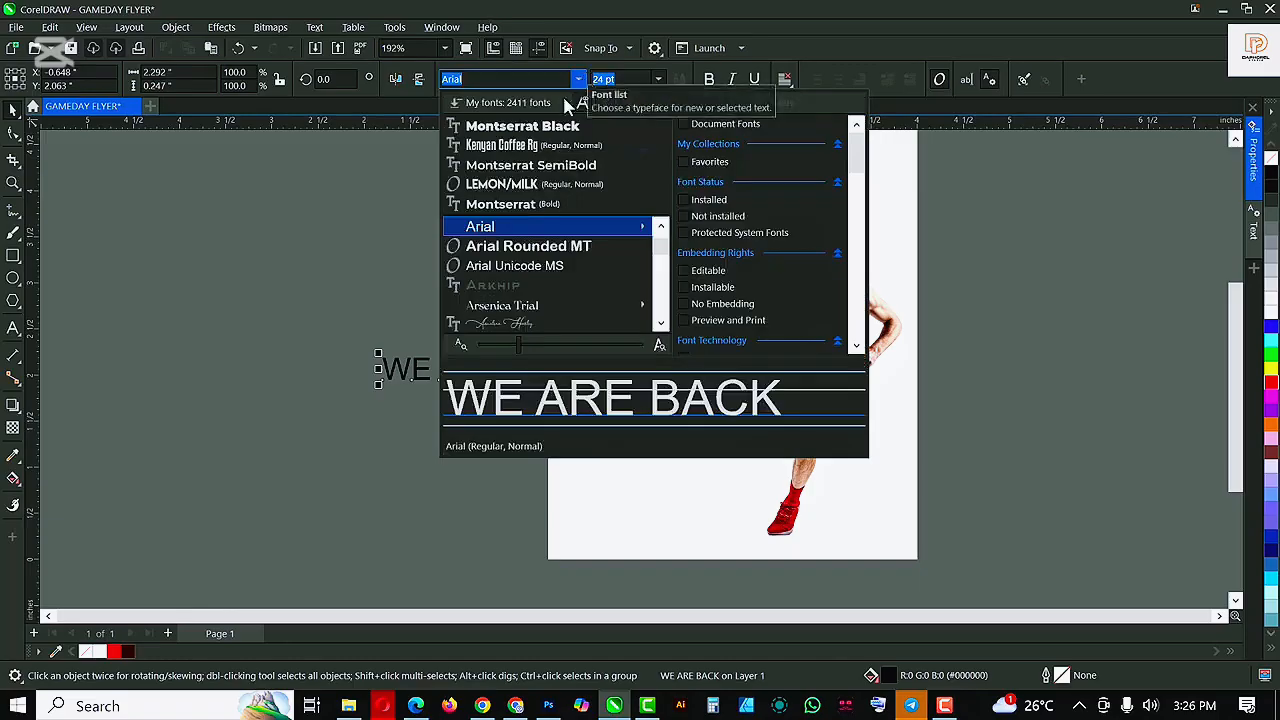
key("Escape")
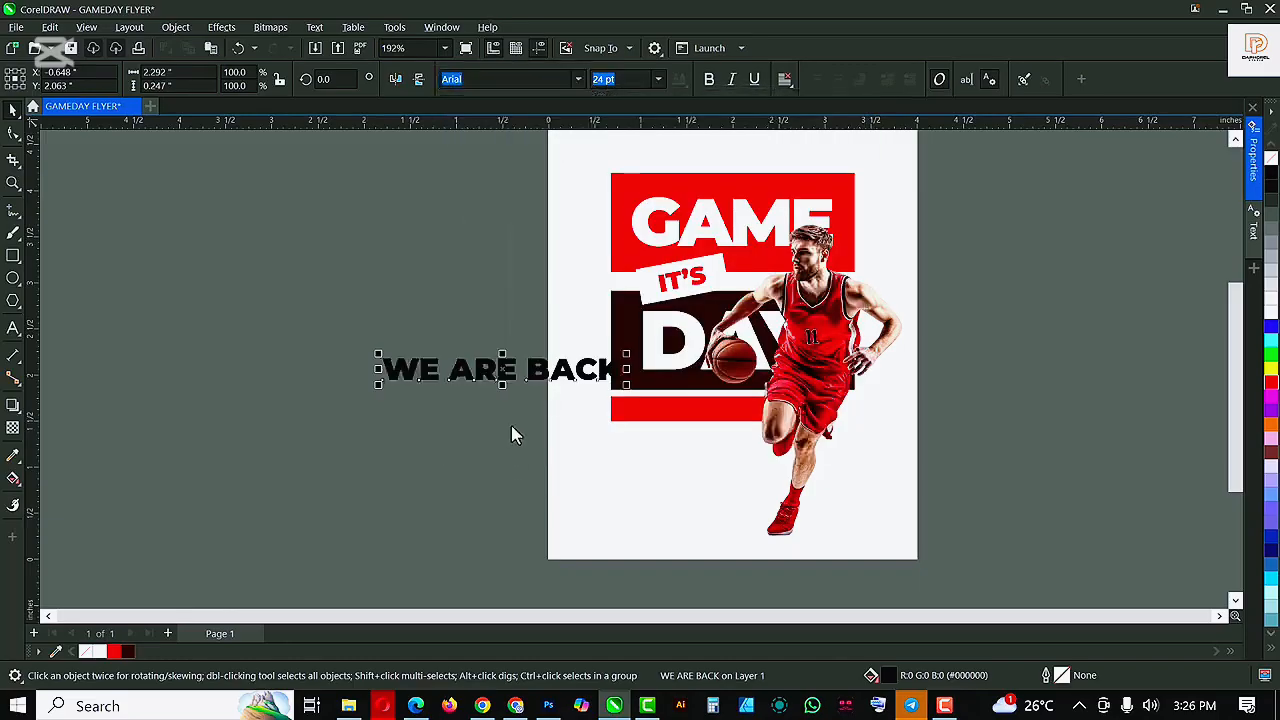
left_click(578, 79)
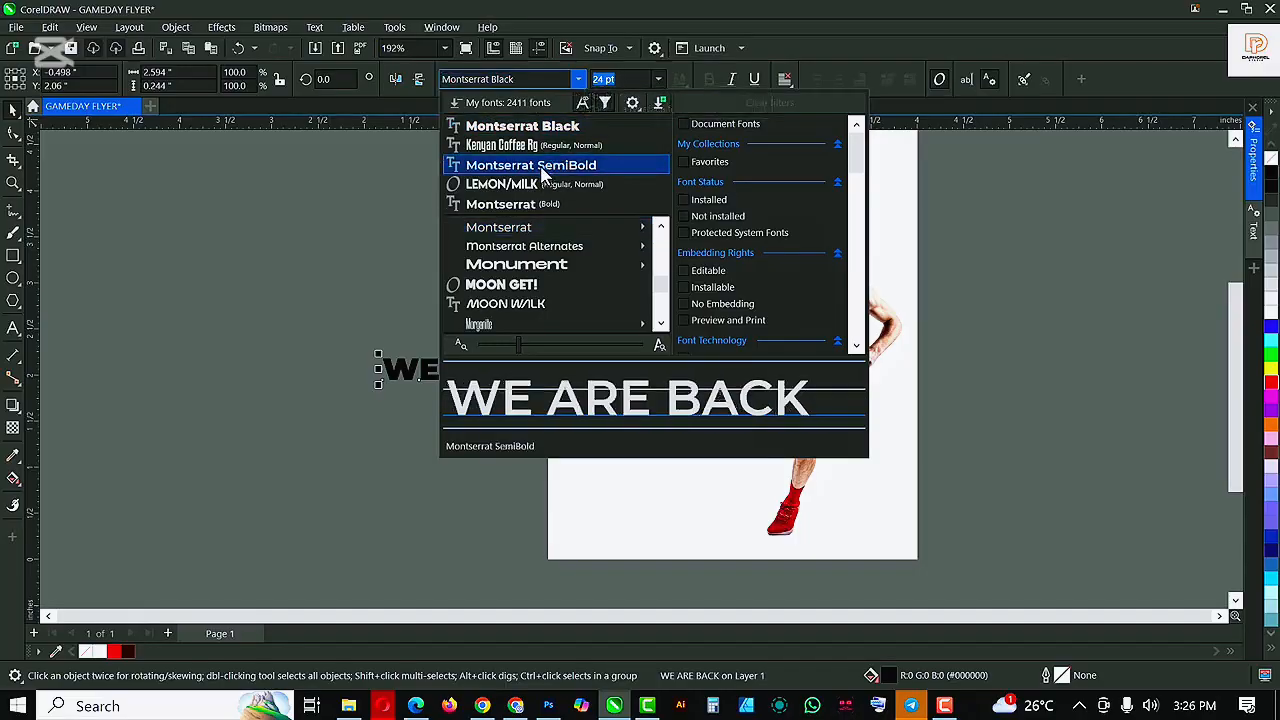
left_click(583, 167)
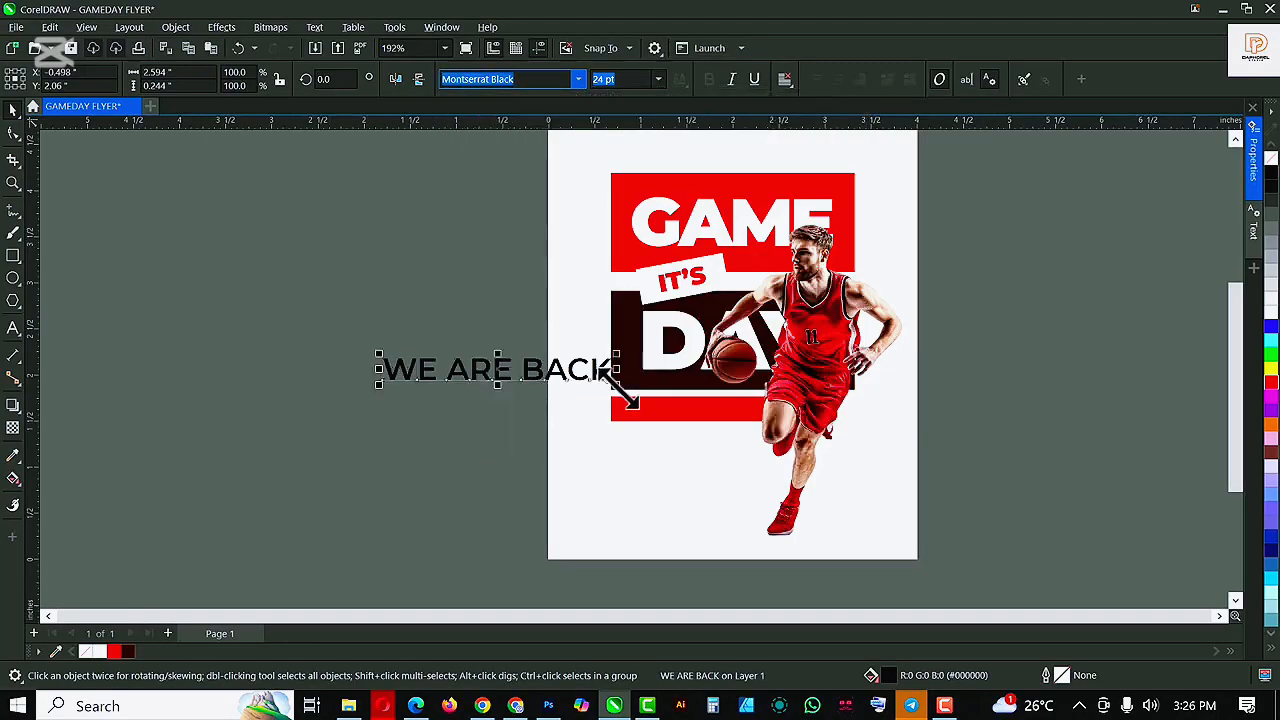
Scale the WE ARE BACK text to about 7.7 pt inside the slim red bar and fill it white
left_click_drag(623, 398, 694, 434)
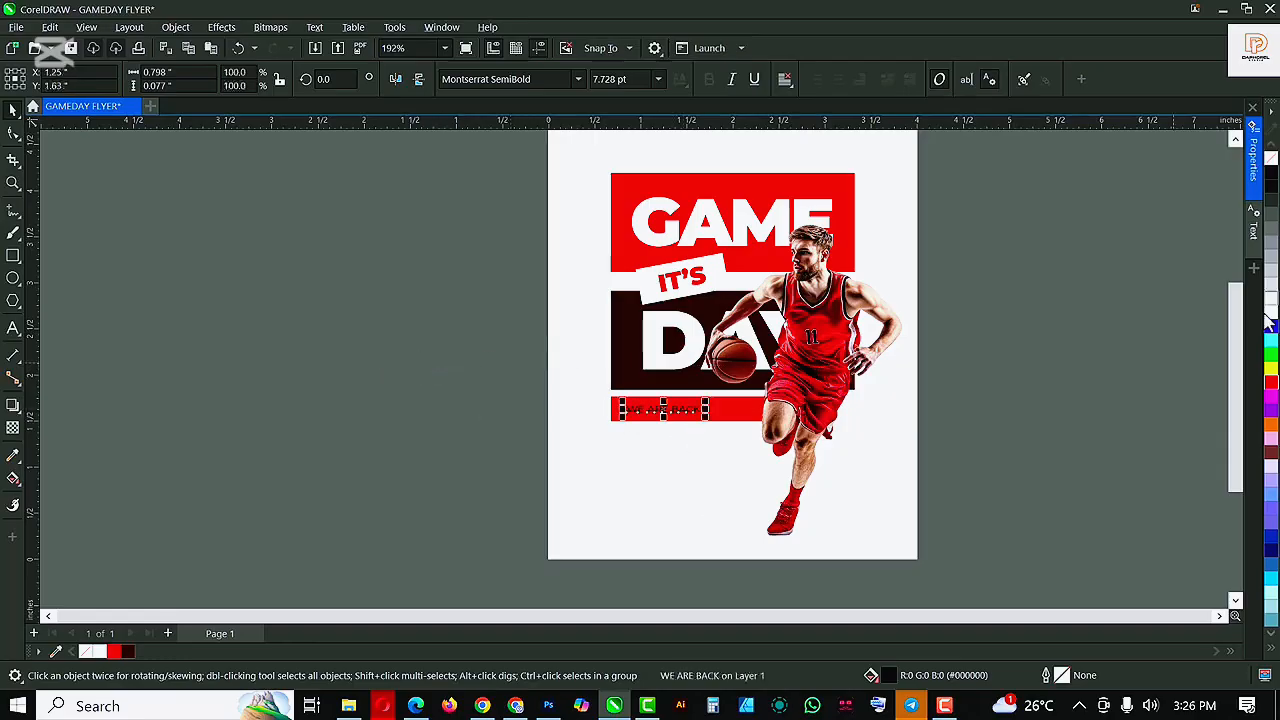
scroll(714, 428, "up", 2)
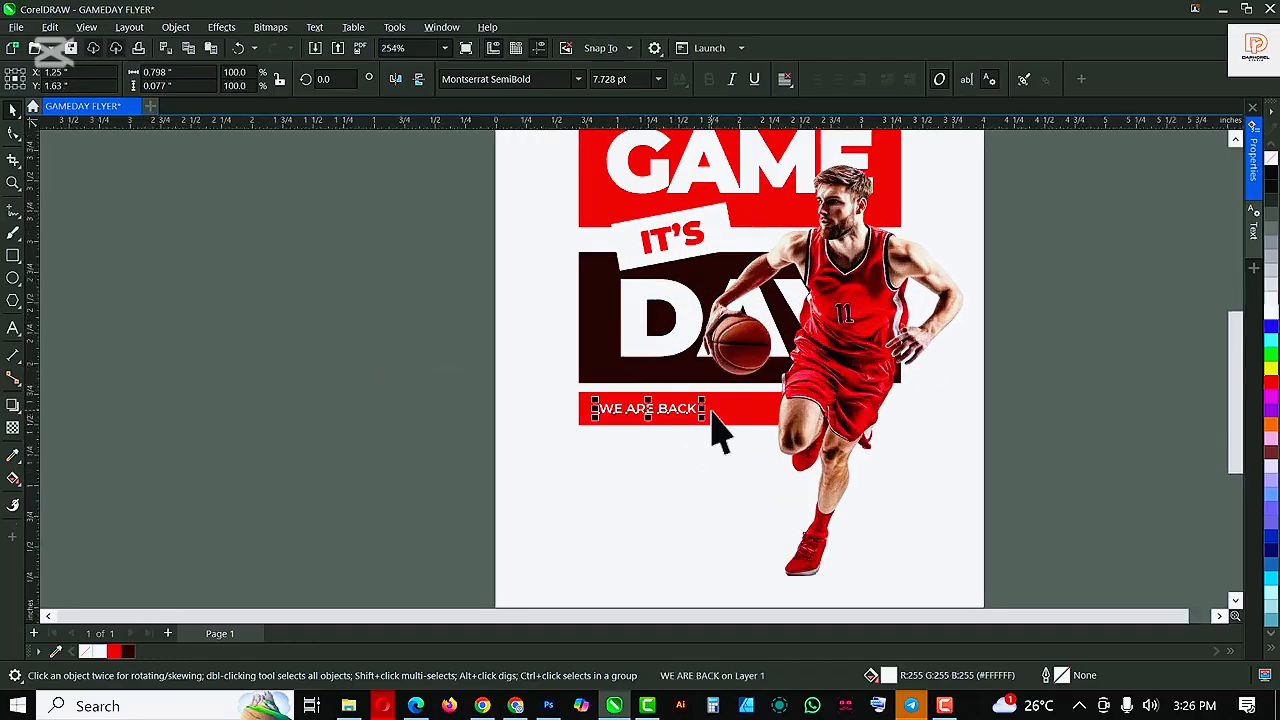
Widen the letter spacing of WE ARE BACK across the red bar and add an extra space before ARE and before BACK
key("F10")
left_click_drag(707, 420, 793, 422)
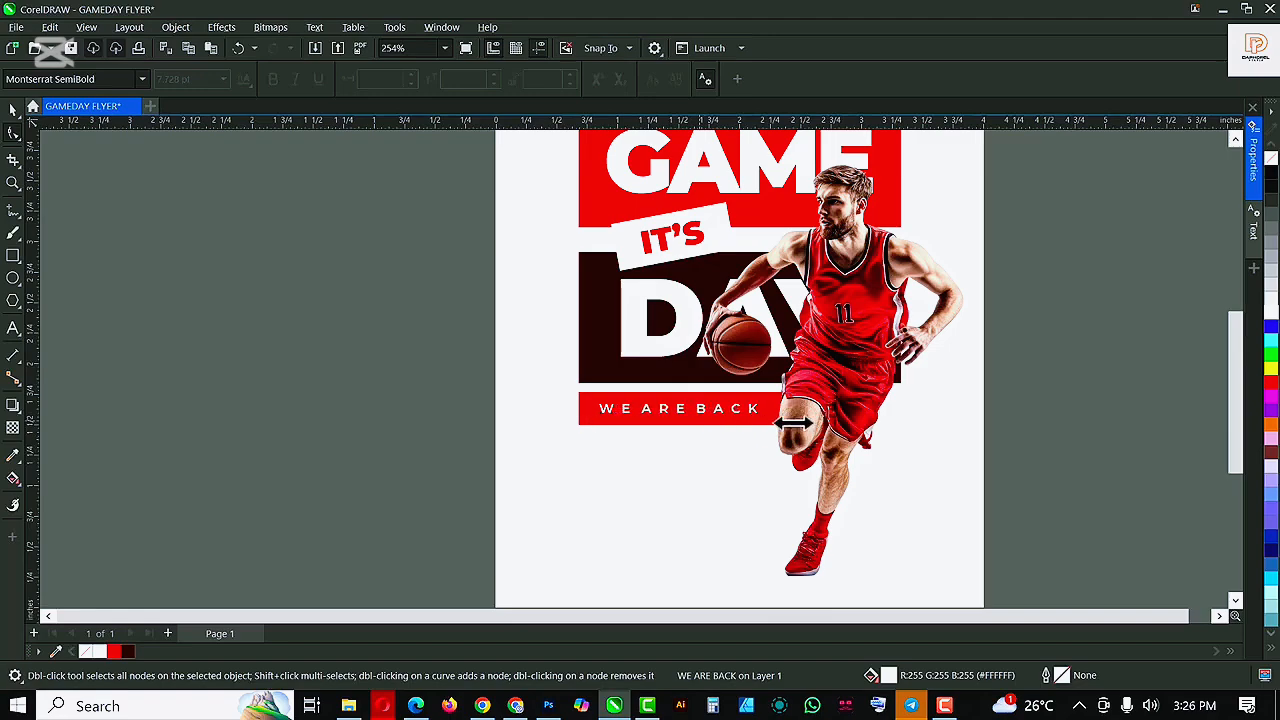
scroll(646, 437, "up", 3)
double_click(650, 398)
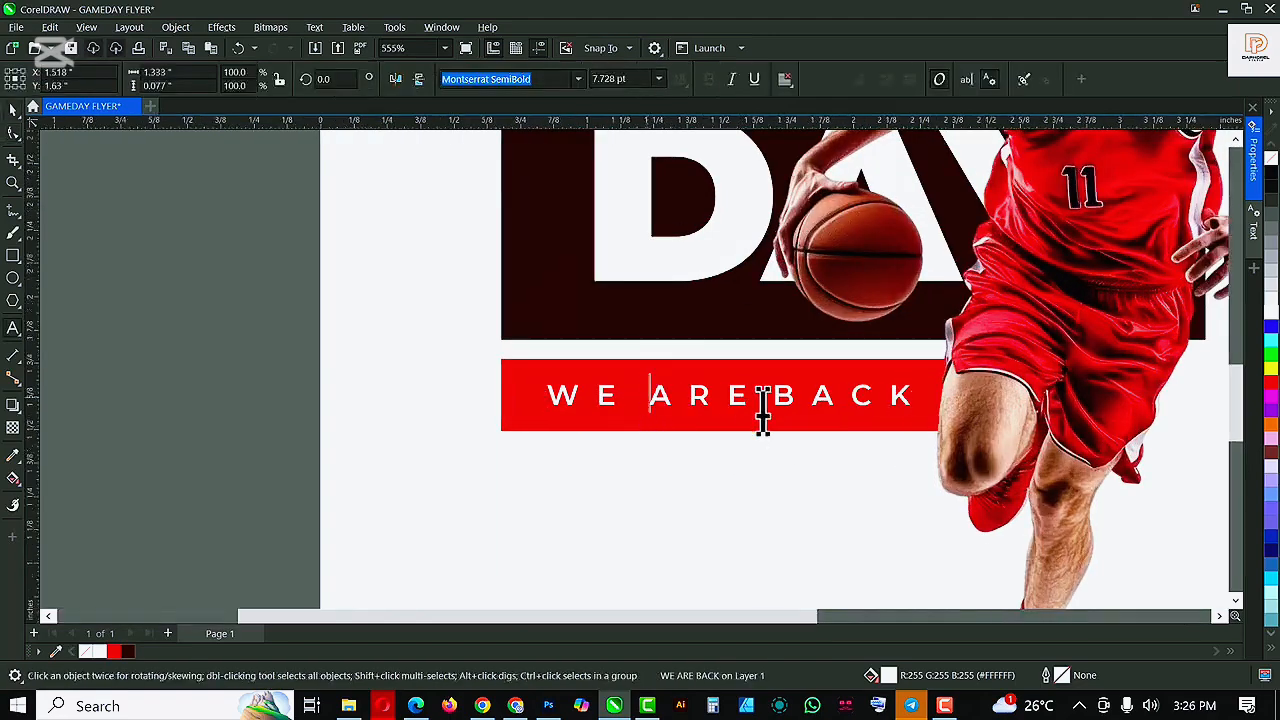
left_click(649, 405)
left_click(766, 402)
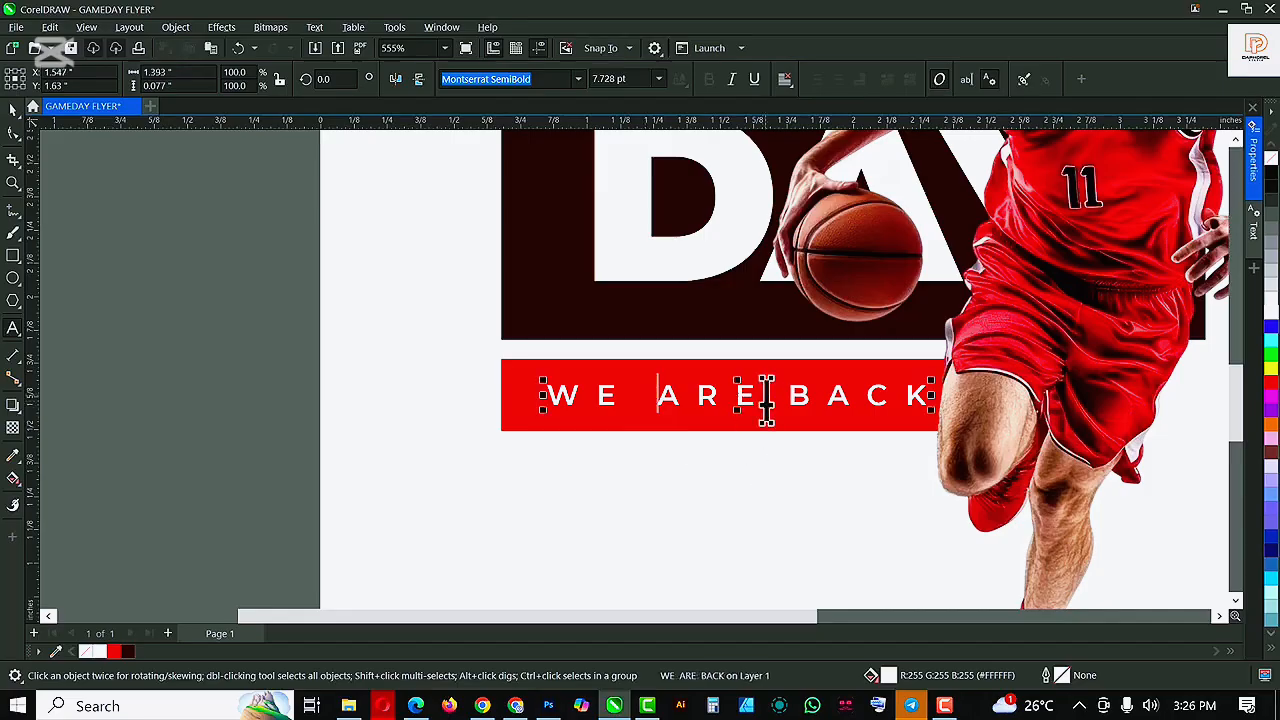
key("Escape")
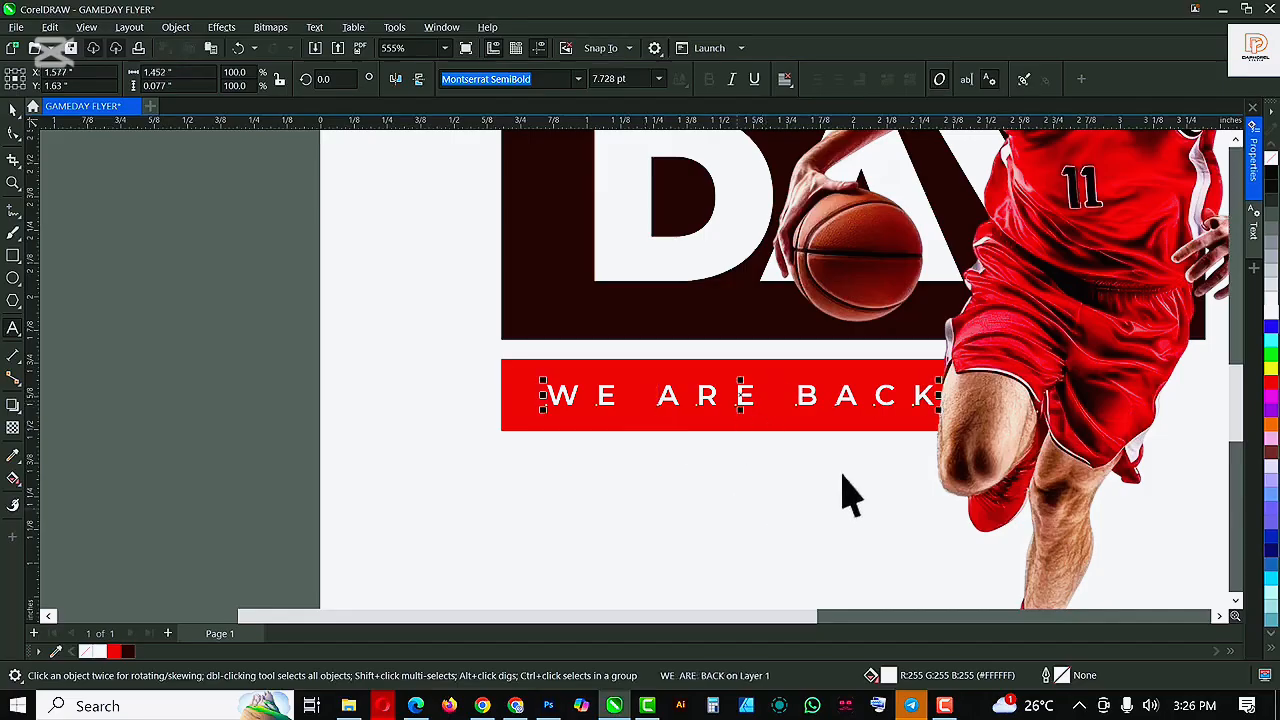
Scale the WE ARE BACK text down to about 1.39 inches wide so it clears the player's knee
left_click(942, 376)
left_click(924, 397)
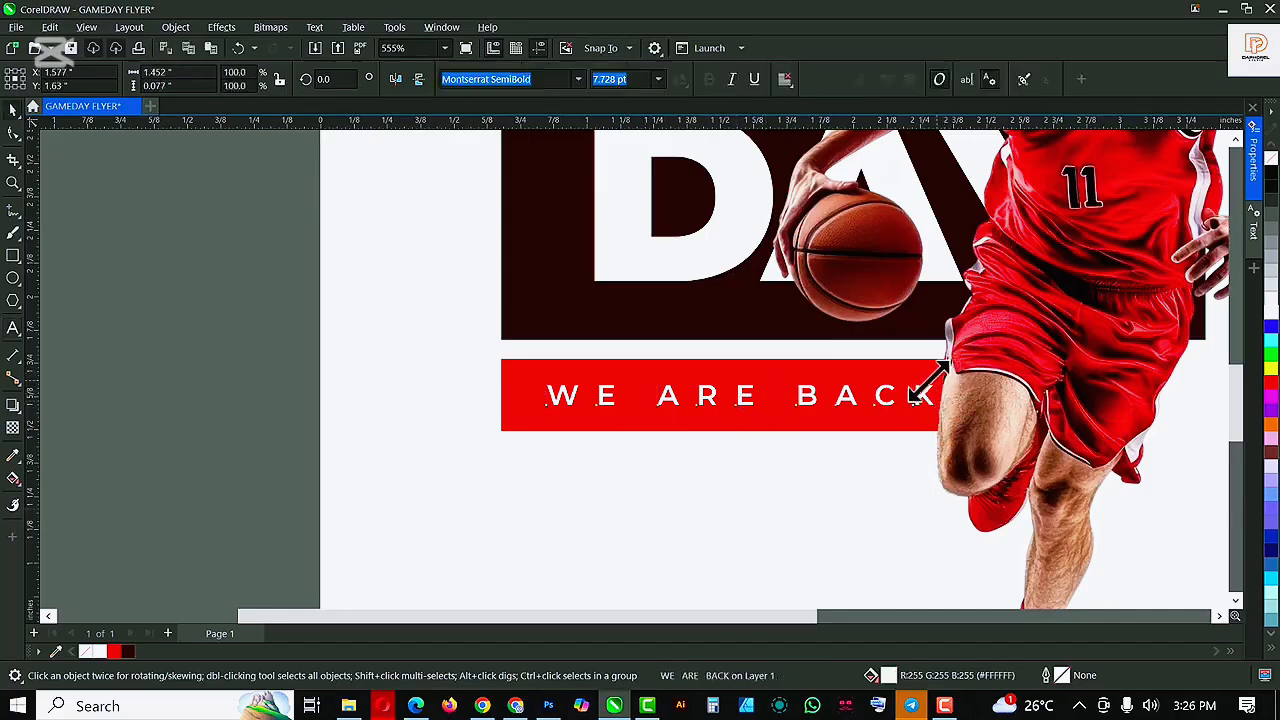
left_click_drag(928, 382, 919, 384)
scroll(576, 374, "down", 3)
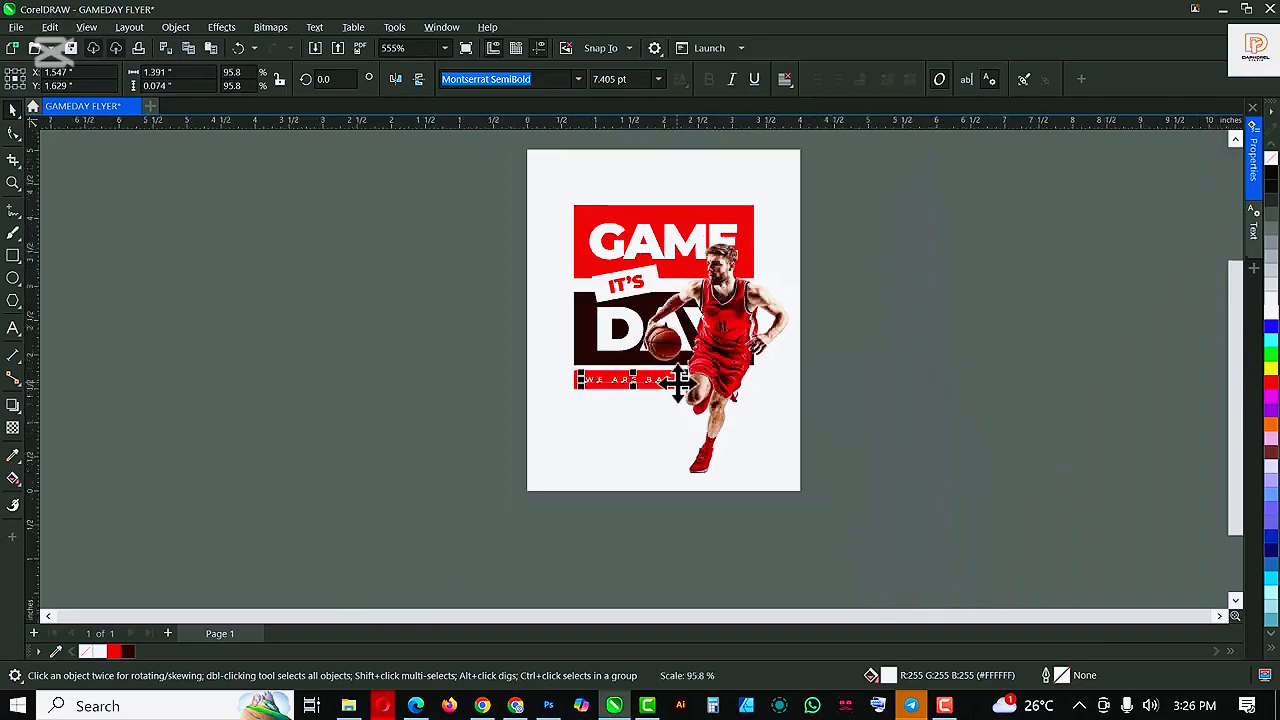
scroll(725, 345, "up", 2)
scroll(724, 333, "up", 1)
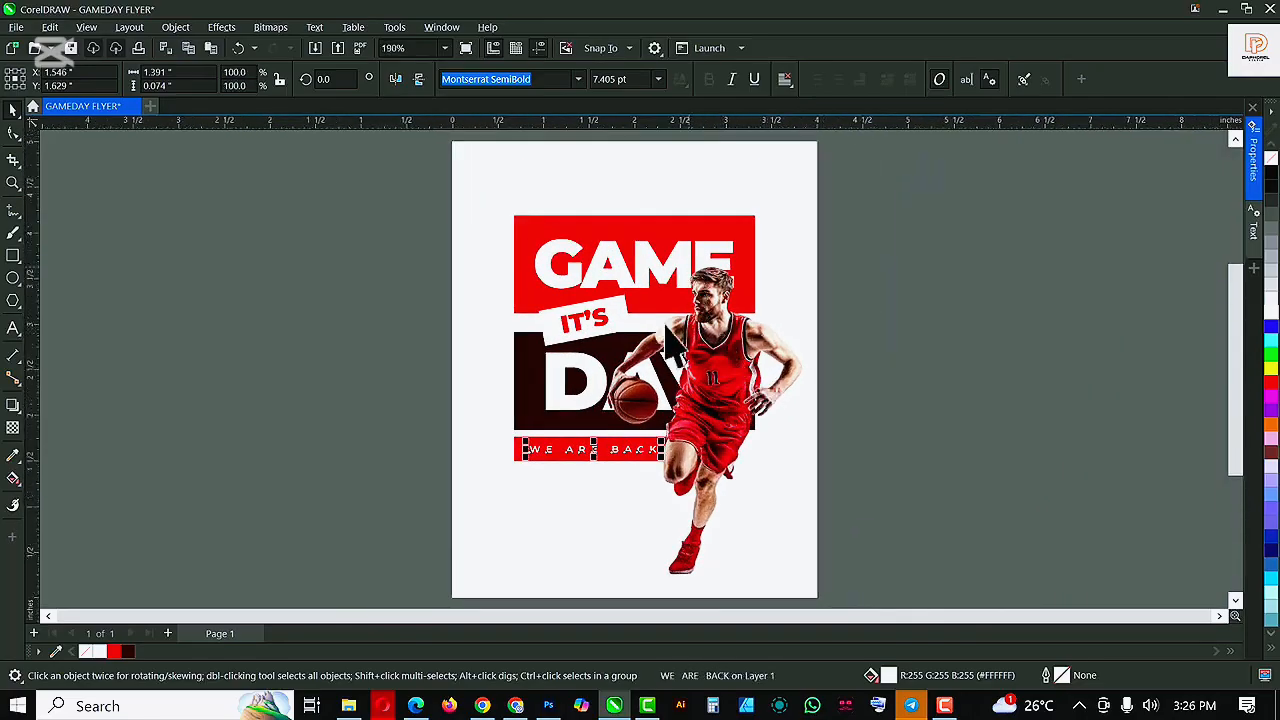
Place a copy of the DAY text exactly over the original, in front of the player
left_click(558, 378)
scroll(558, 376, "up", 2)
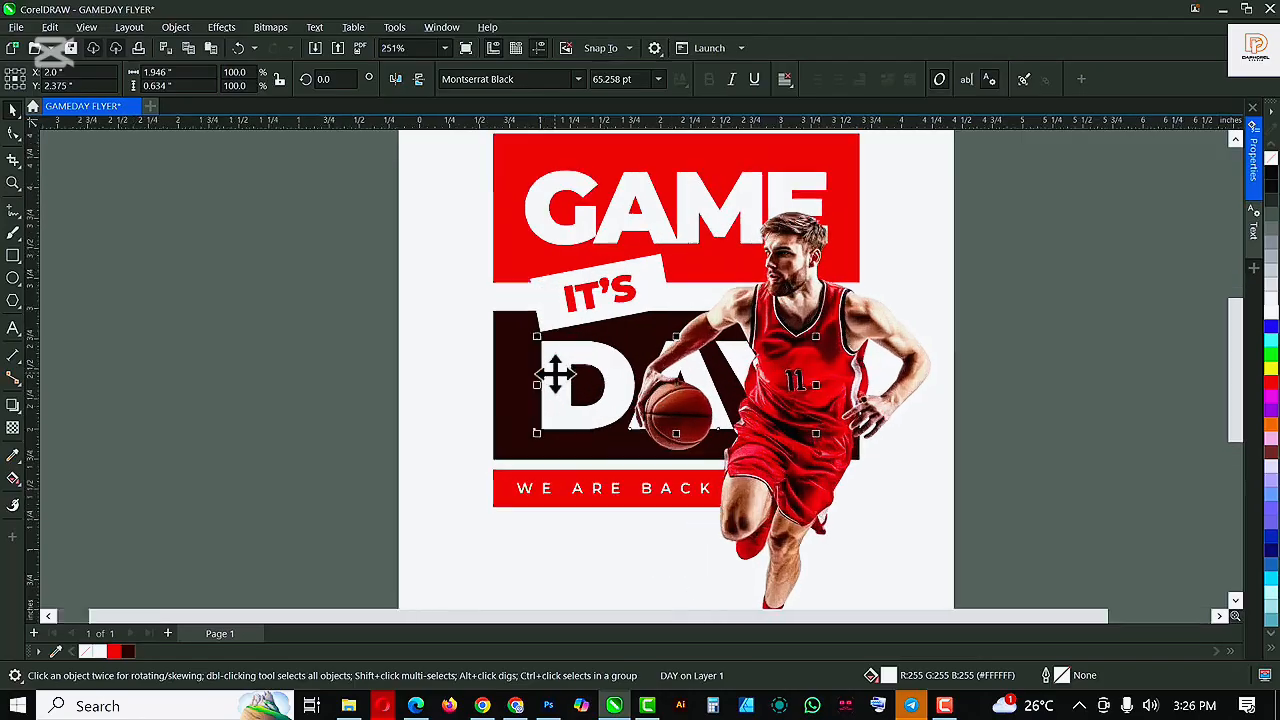
key("shift+Page_Up")
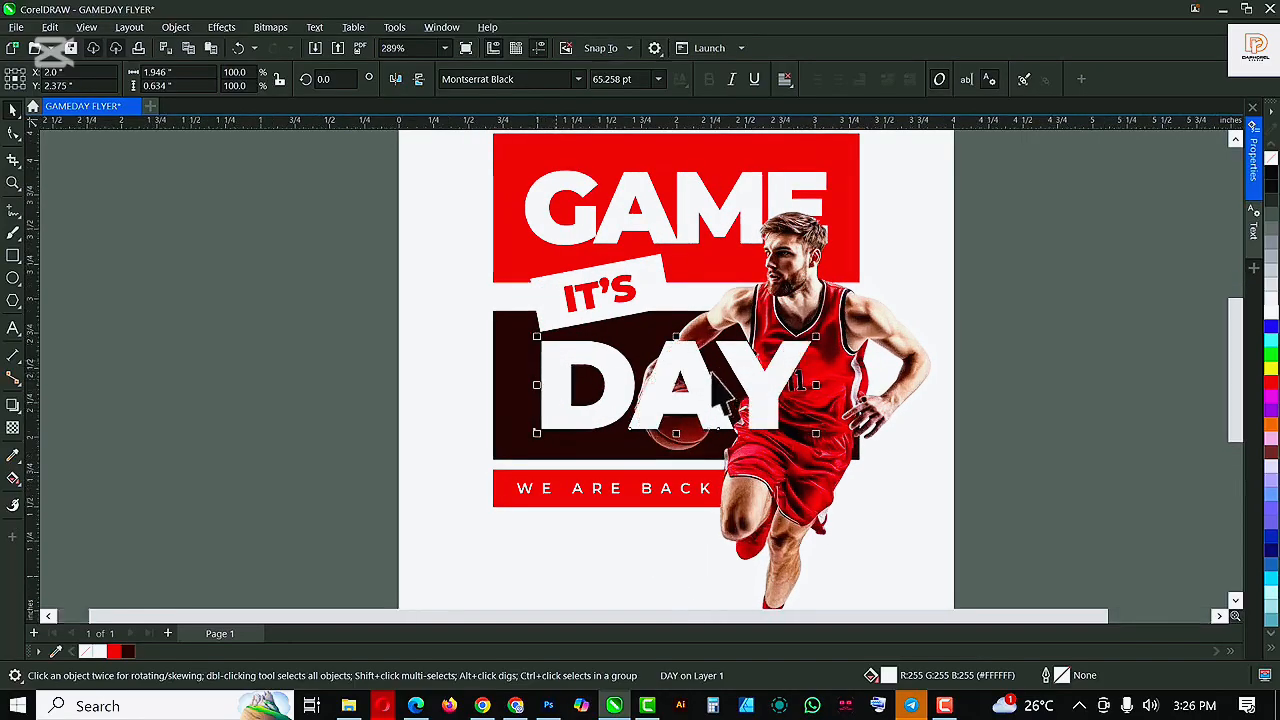
Give the front DAY copy a white outline and remove its fill, then deselect it
right_click(1272, 322)
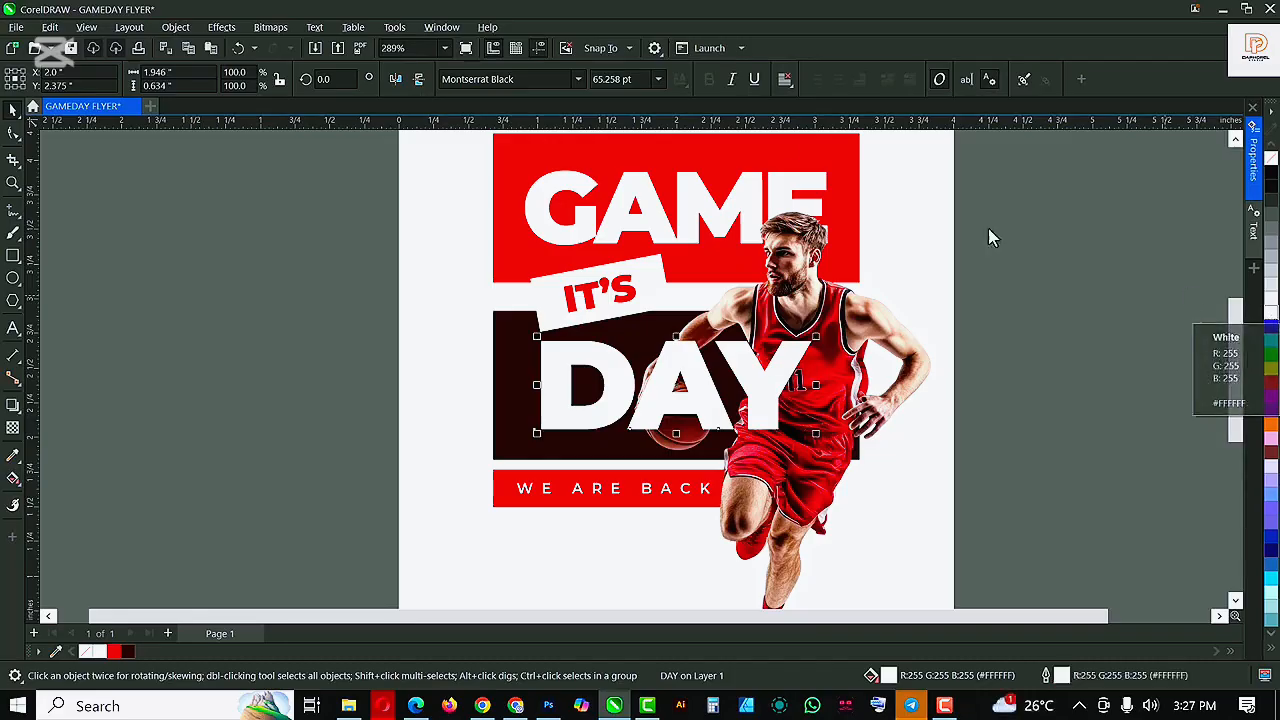
left_click(1273, 167)
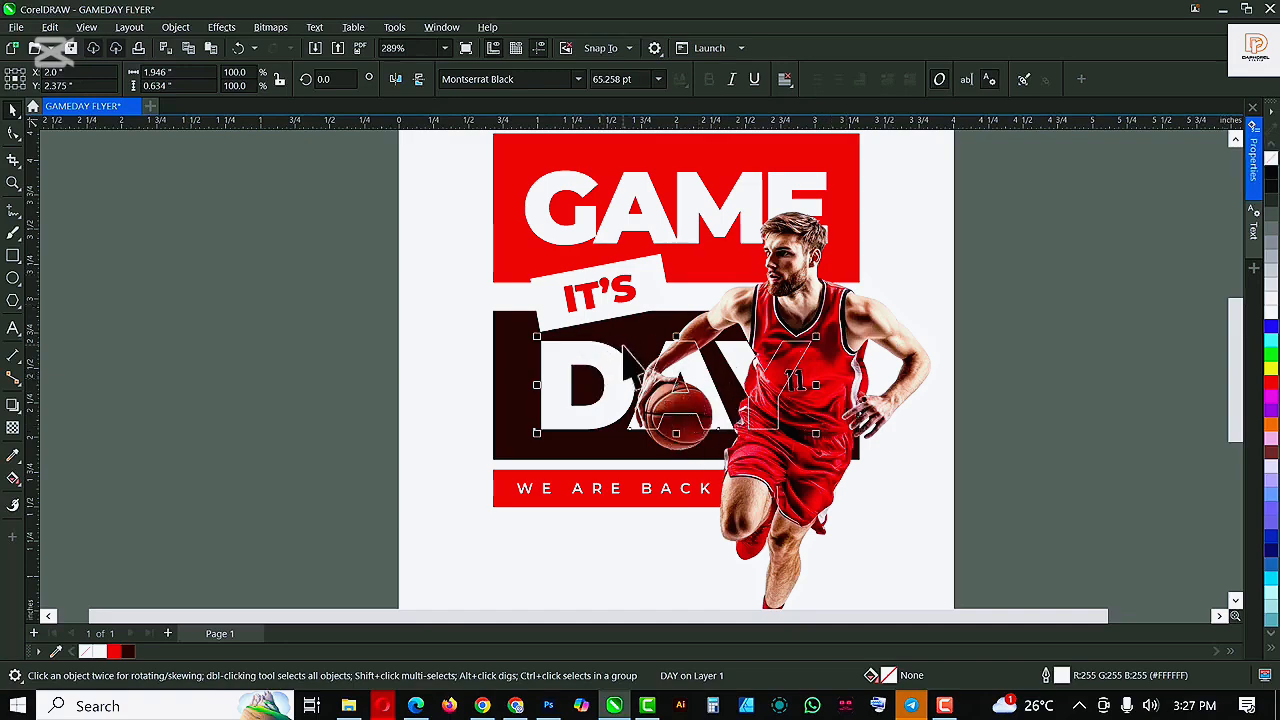
scroll(622, 348, "down", 2)
scroll(700, 395, "up", 2)
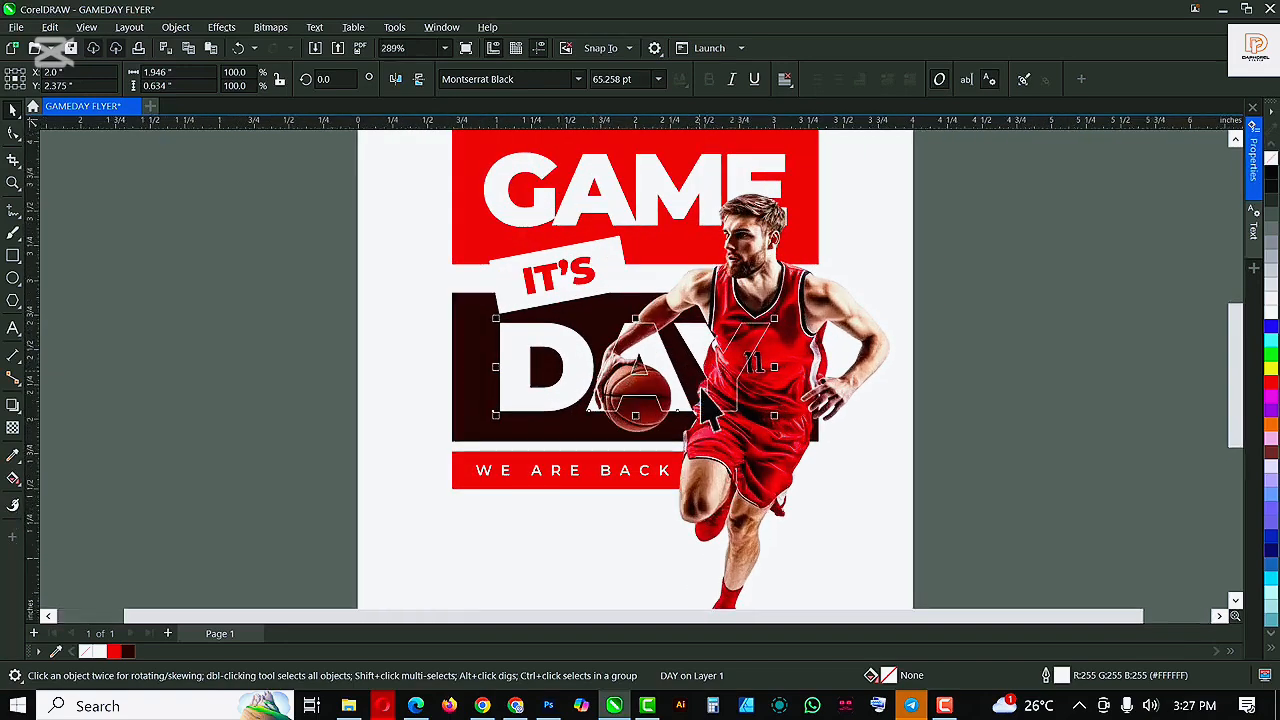
scroll(706, 408, "up", 1)
scroll(662, 365, "down", 3)
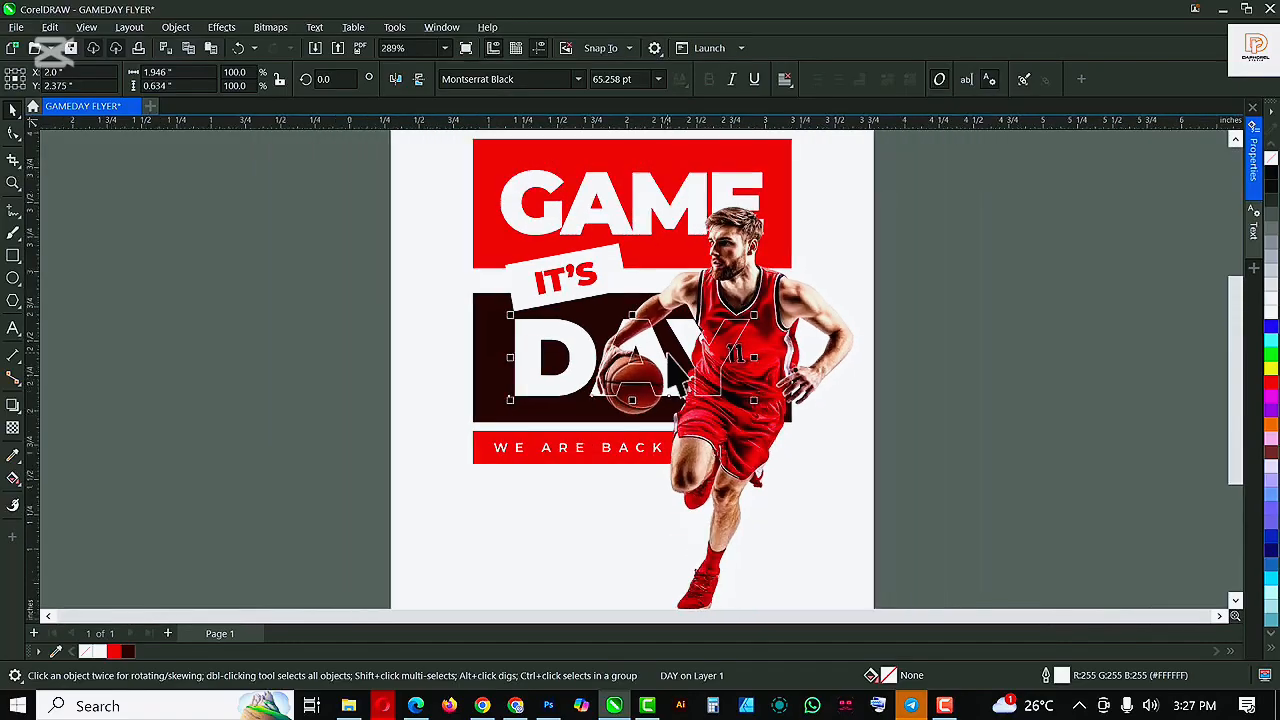
scroll(676, 376, "up", 1)
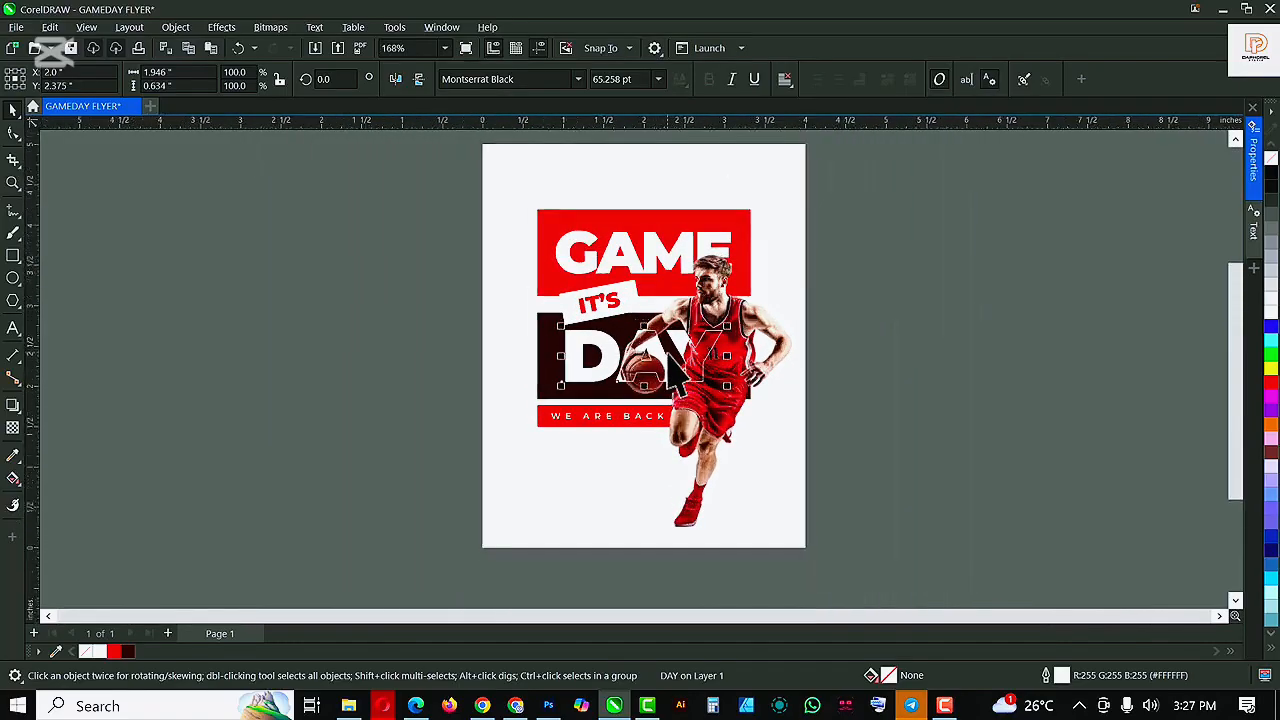
left_click(632, 460)
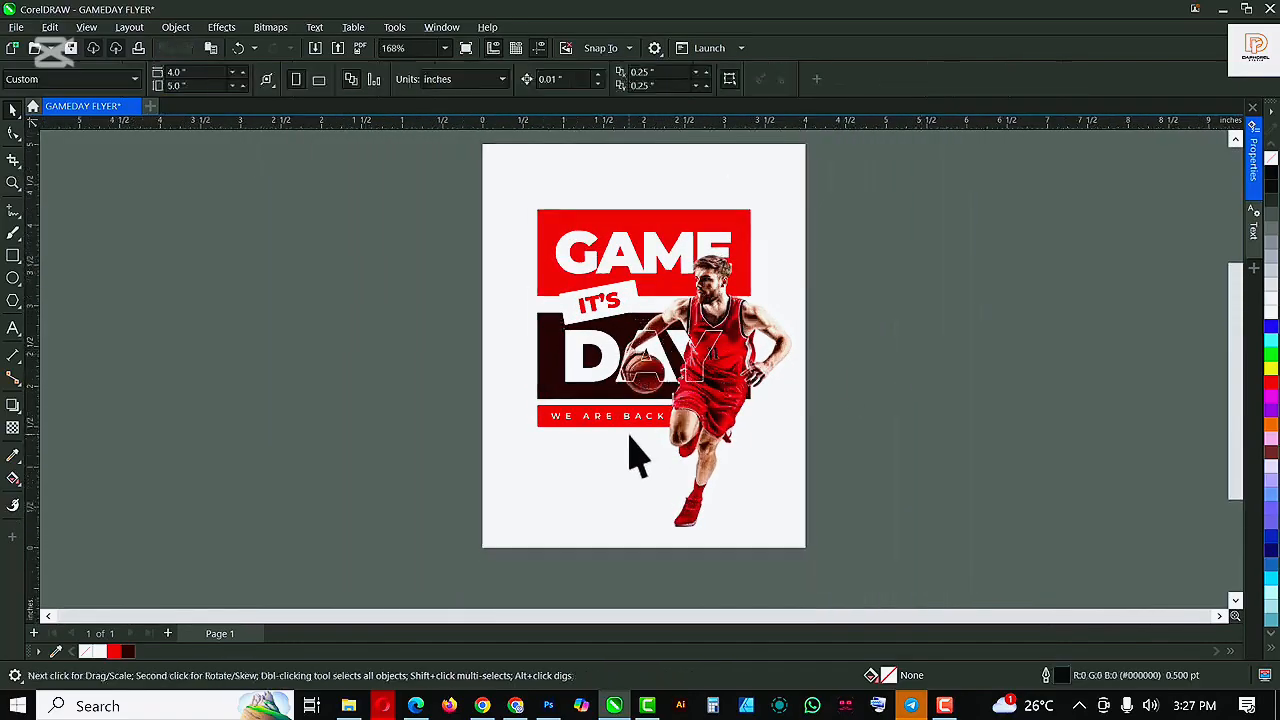
scroll(632, 460, "down", 1)
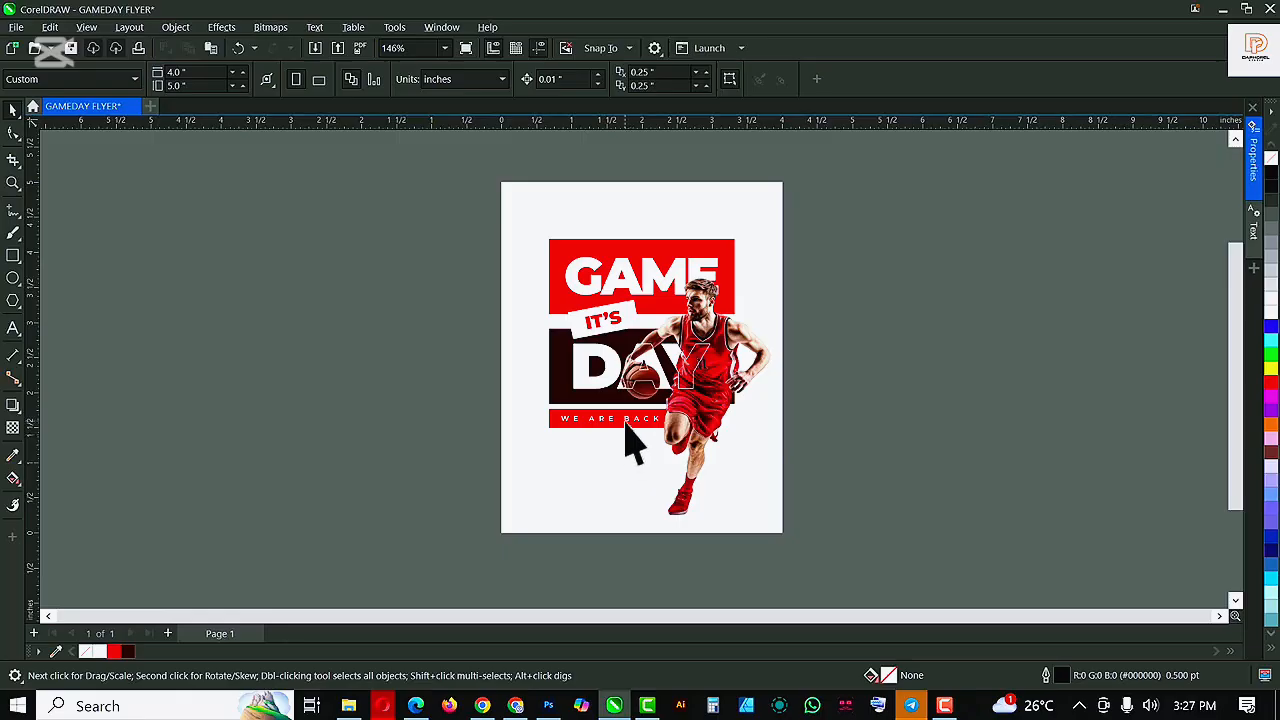
Draw an ellipse about 3.35 × 0.93 inches across the upper part of the GAME block, filled white without an outline
scroll(632, 460, "up", 2)
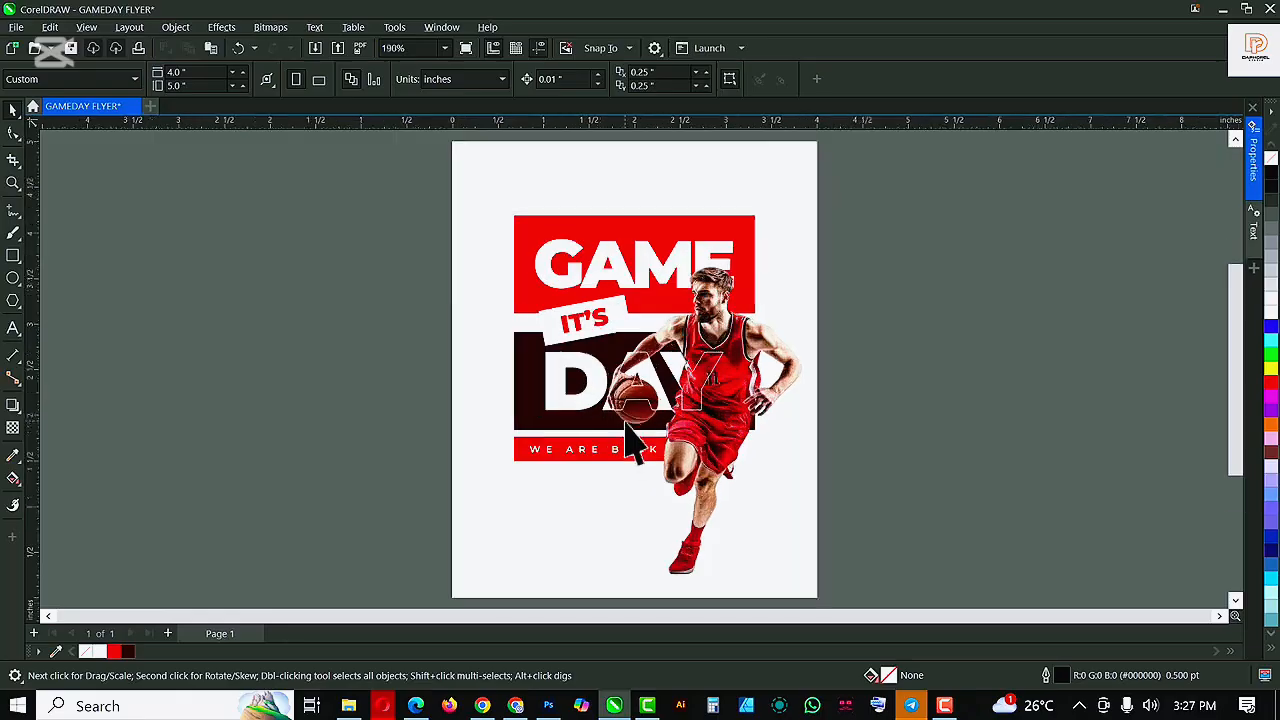
left_click(13, 279)
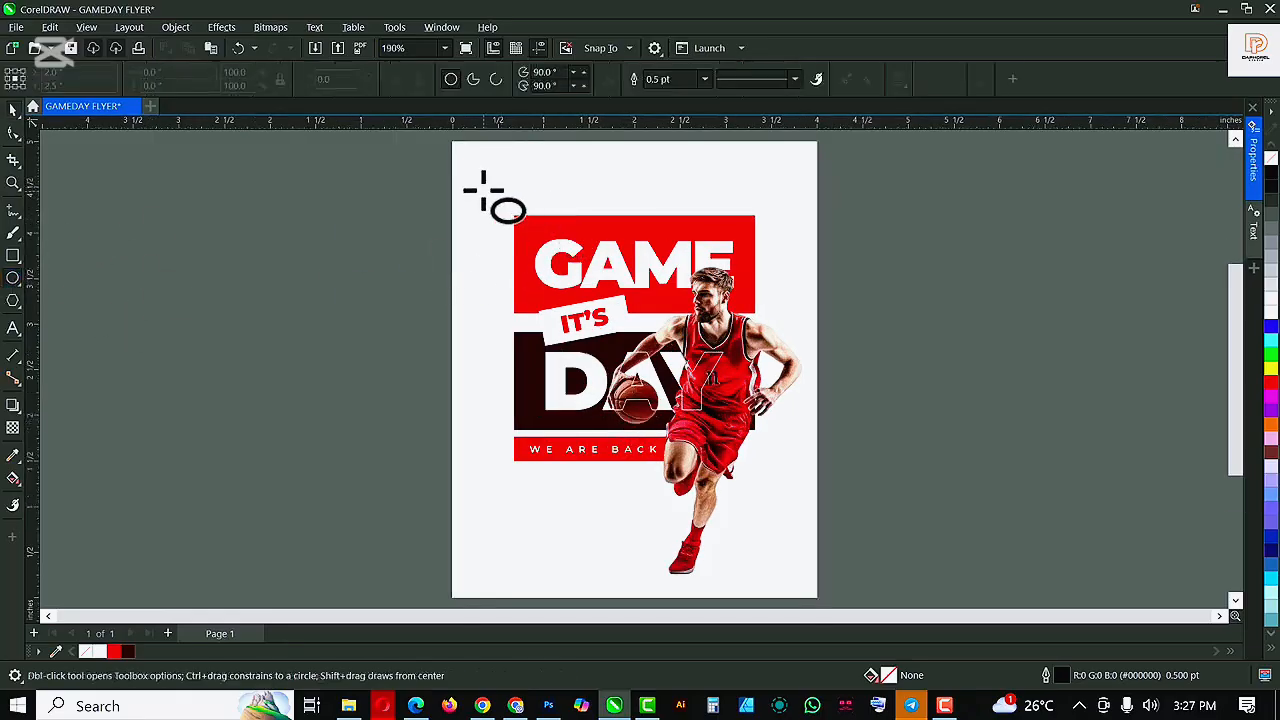
left_click_drag(485, 190, 792, 278)
left_click(1270, 313)
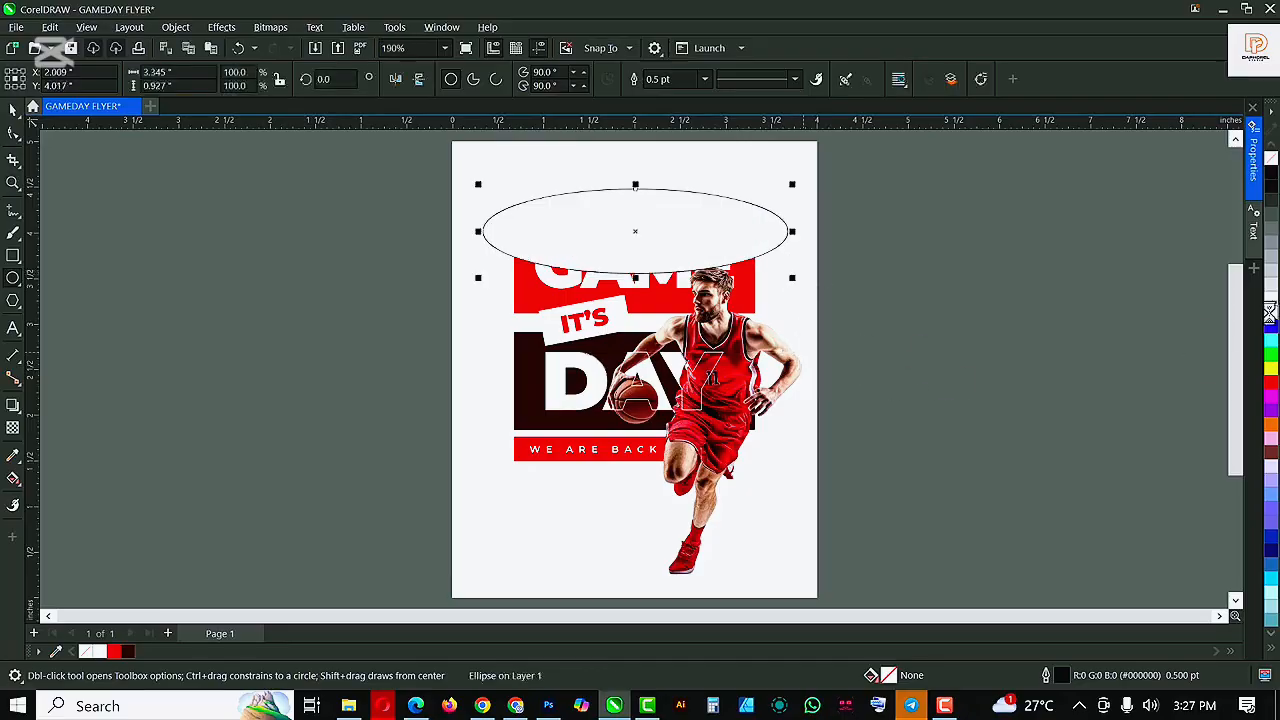
right_click(1271, 160)
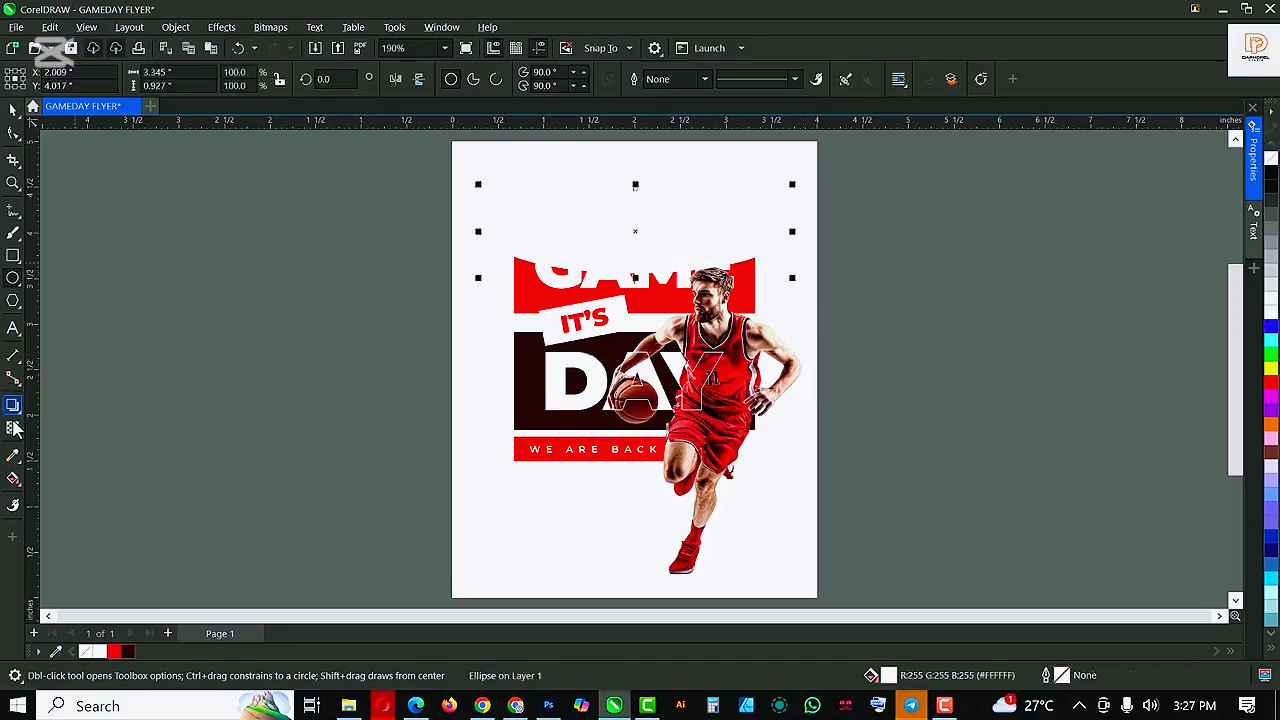
Fade the white ellipse out toward its top with a linear transparency and convert it to a 300 dpi RGB bitmap with transparent background
left_click_drag(616, 268, 616, 215)
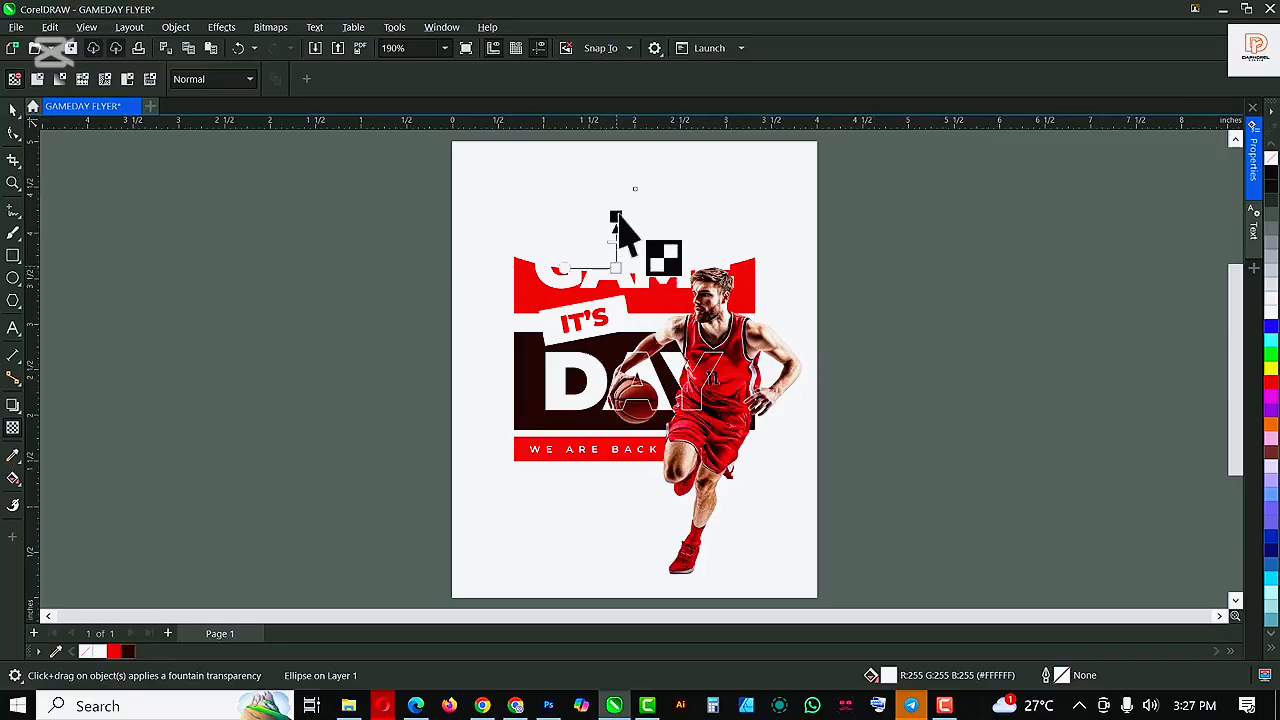
key("space")
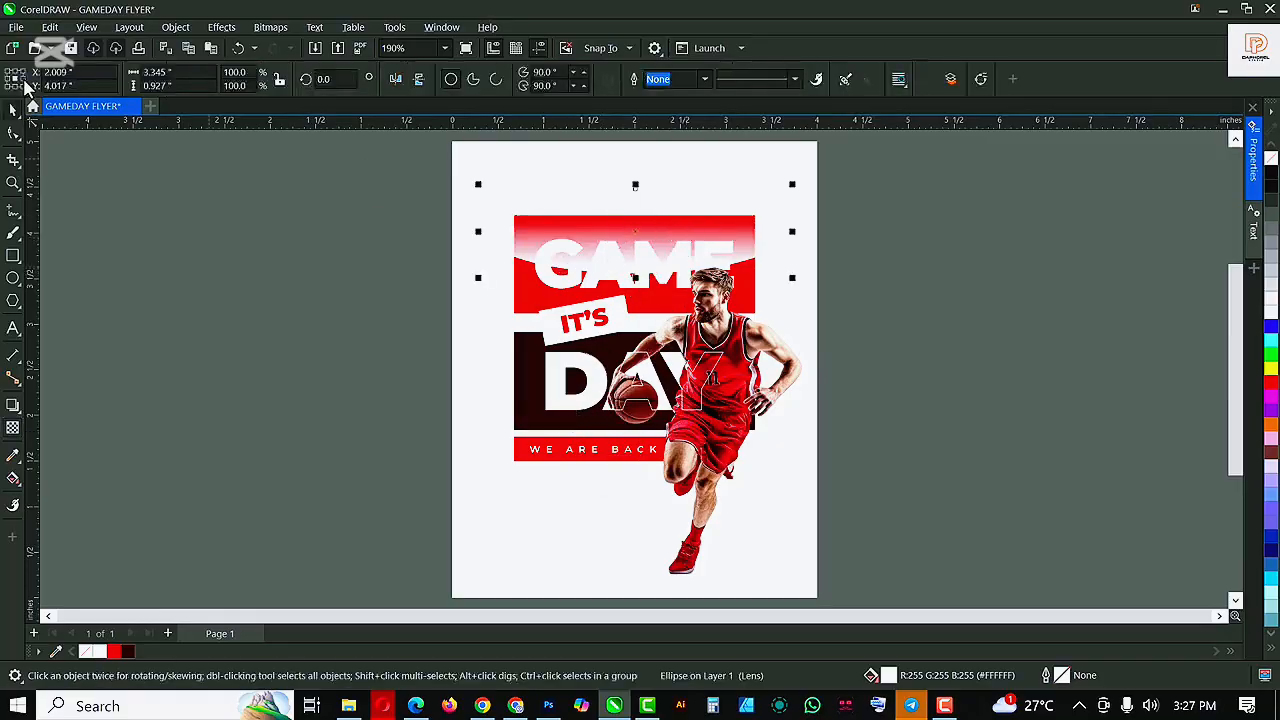
left_click(270, 27)
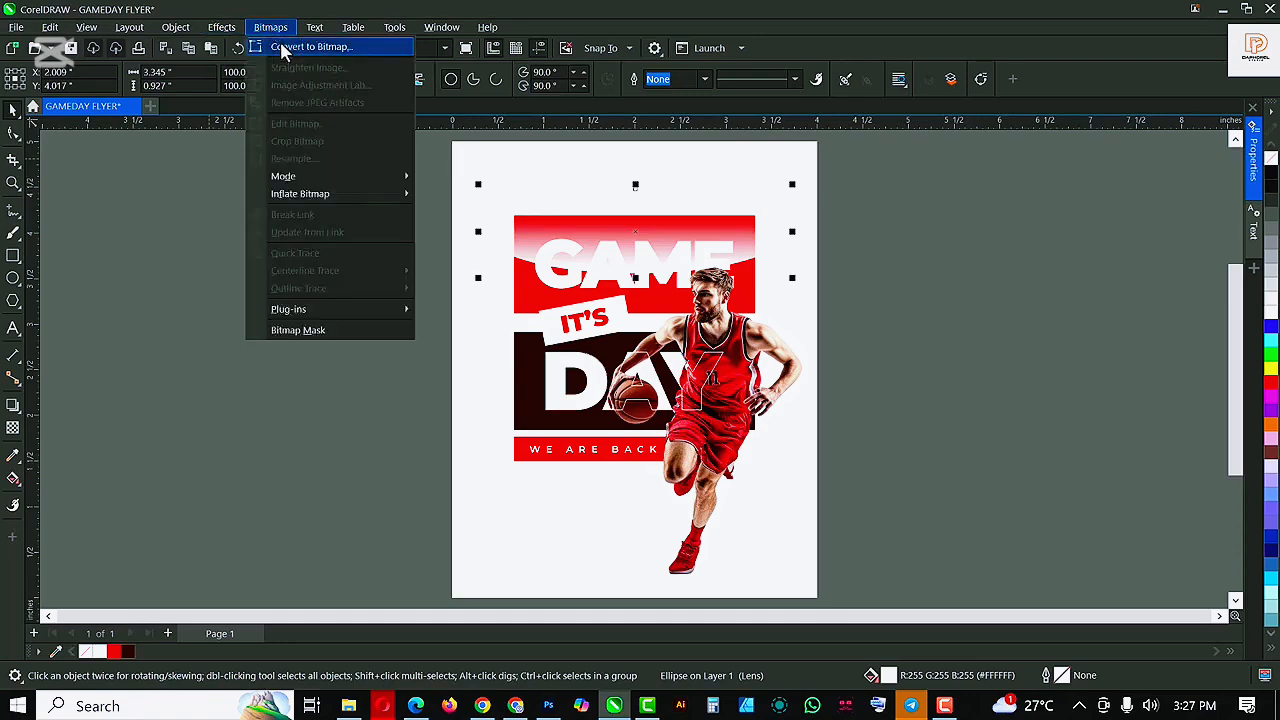
left_click(280, 46)
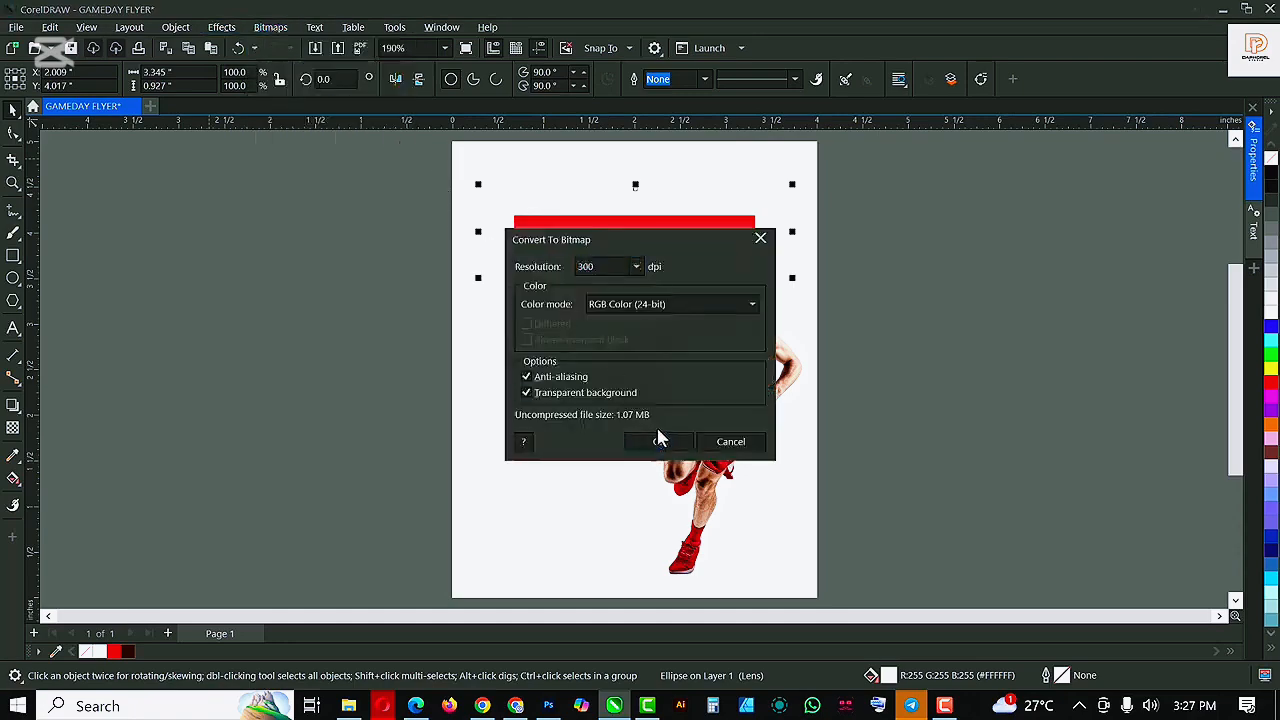
left_click(658, 442)
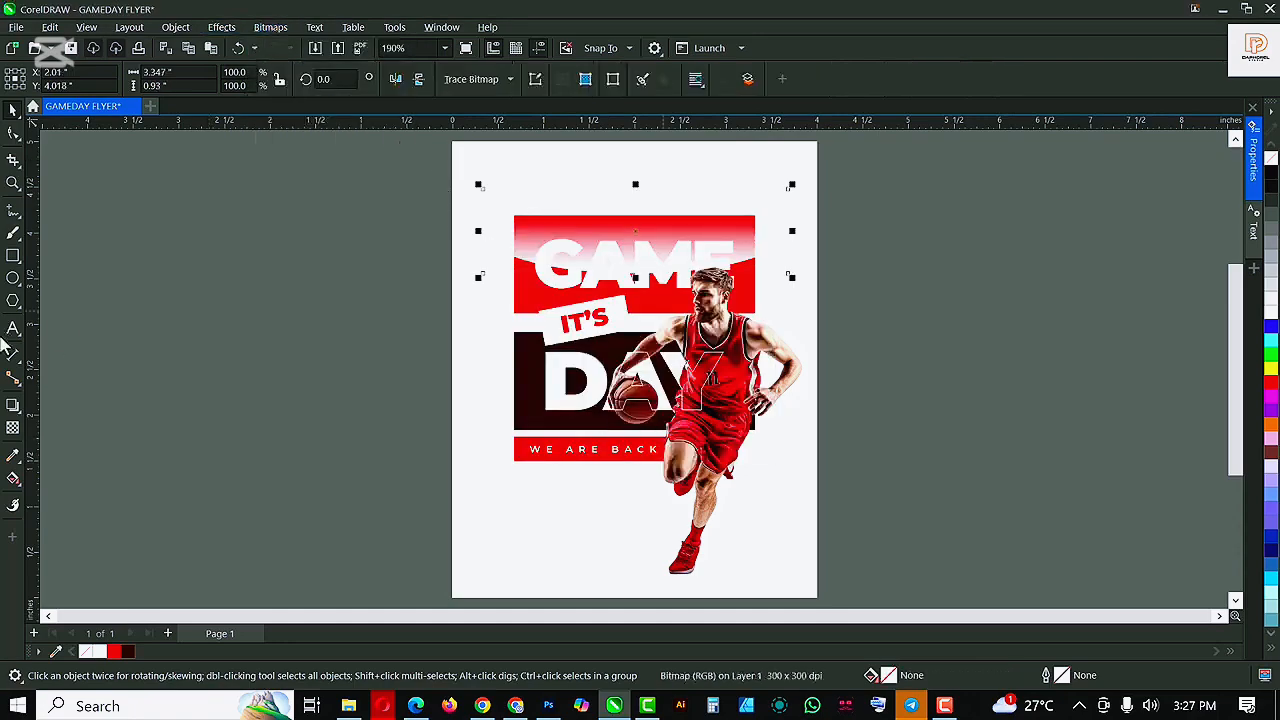
Apply a uniform transparency of 50 to the ellipse bitmap and move it off the page to the right
left_click(13, 428)
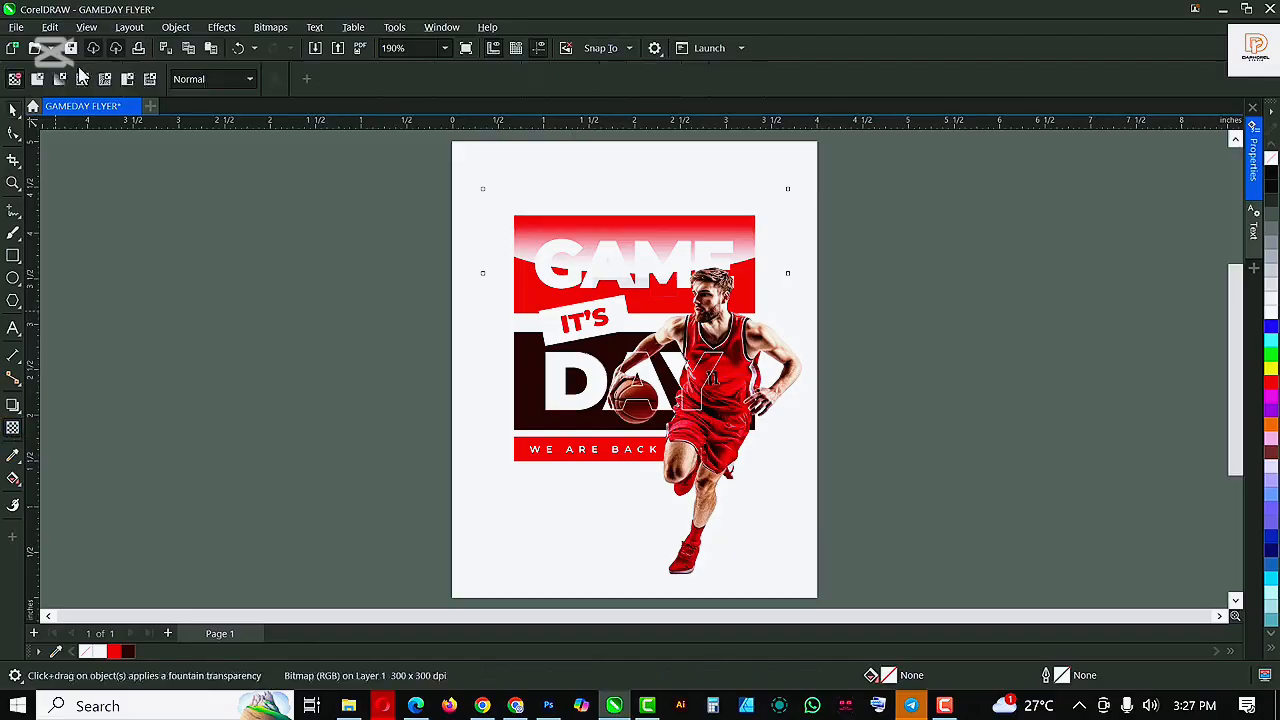
left_click(39, 80)
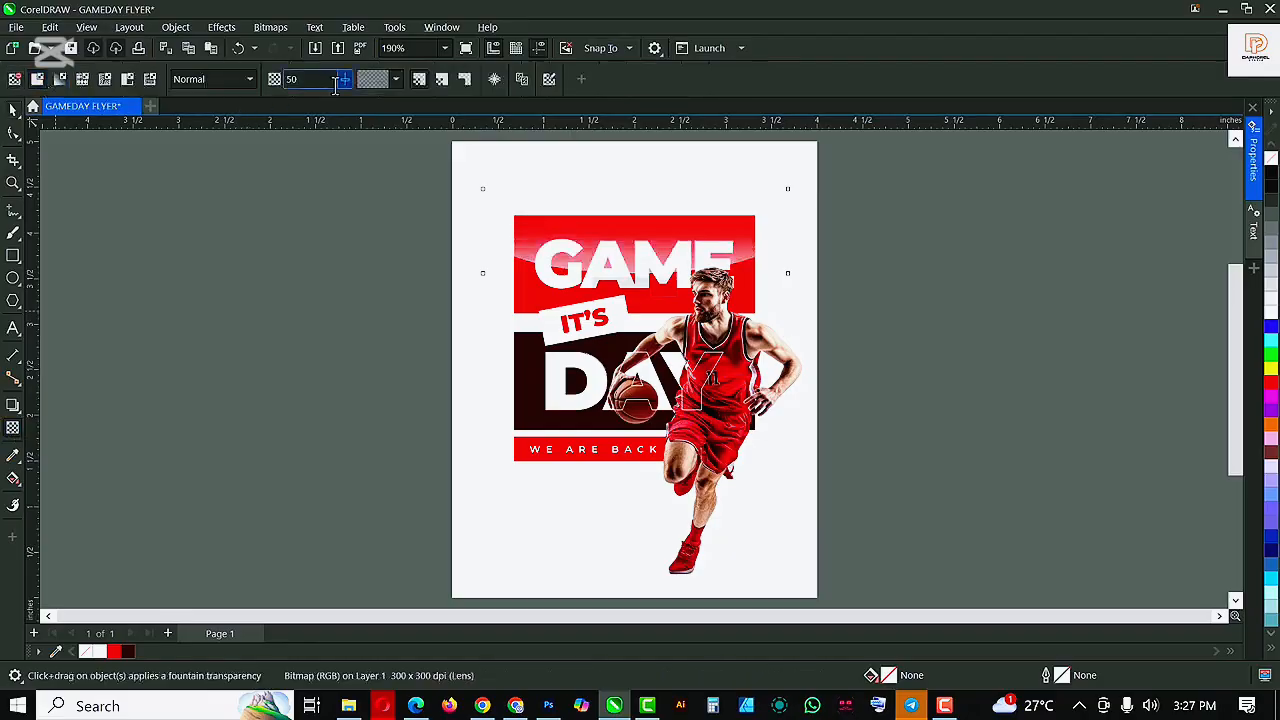
left_click(13, 109)
left_click_drag(674, 243, 1040, 230)
PowerClip the faded ellipse bitmap inside the red rectangle behind GAME
left_click(538, 268)
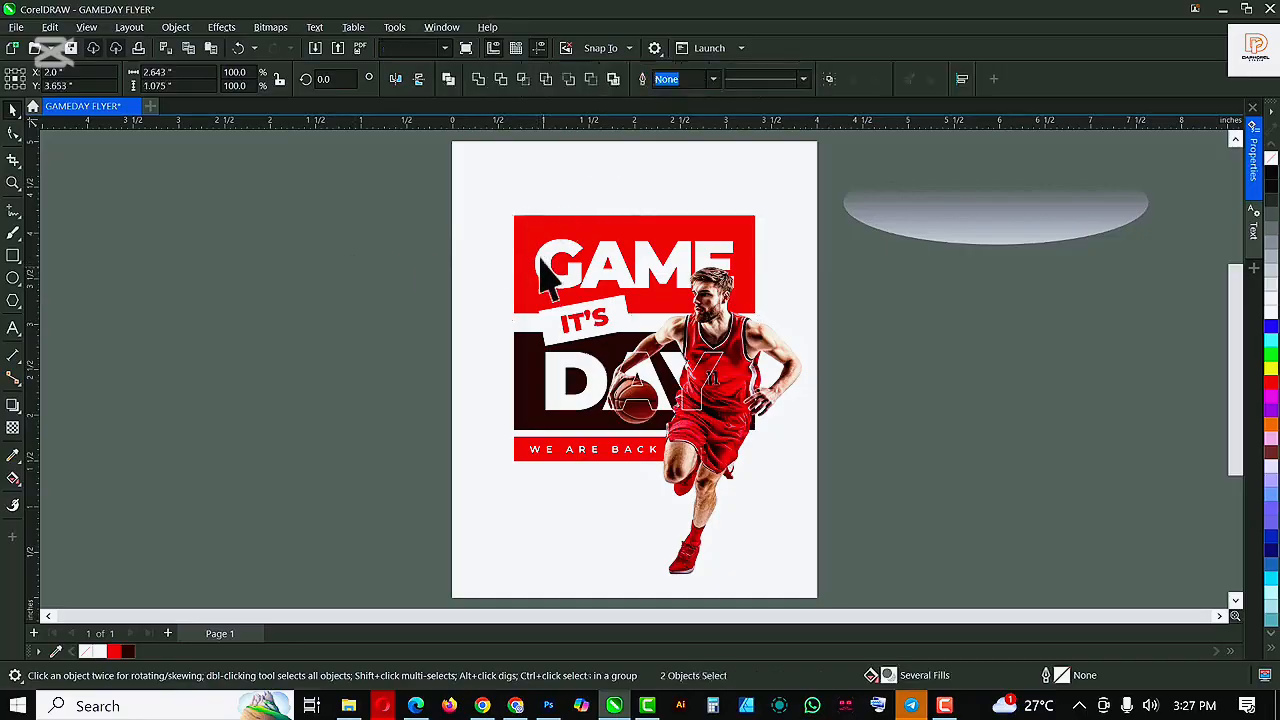
left_click(540, 270, "ctrl")
left_click(600, 220, "ctrl")
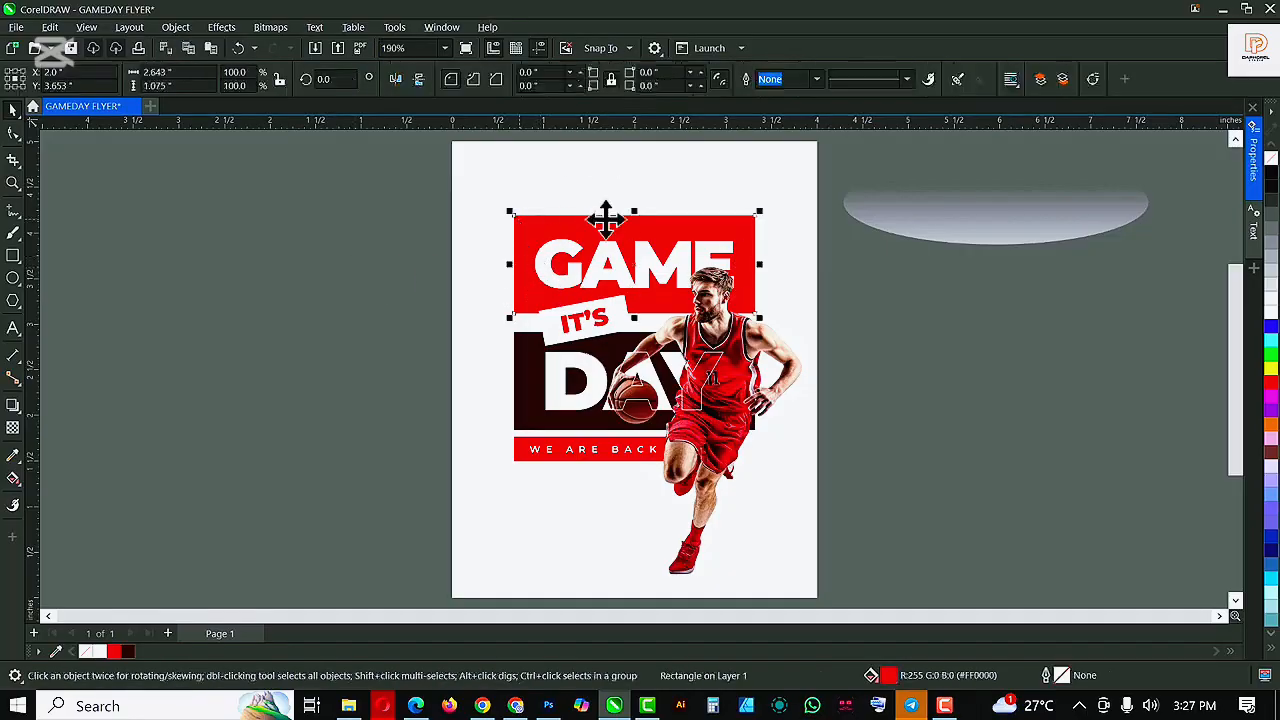
left_click(923, 228)
right_click(924, 210)
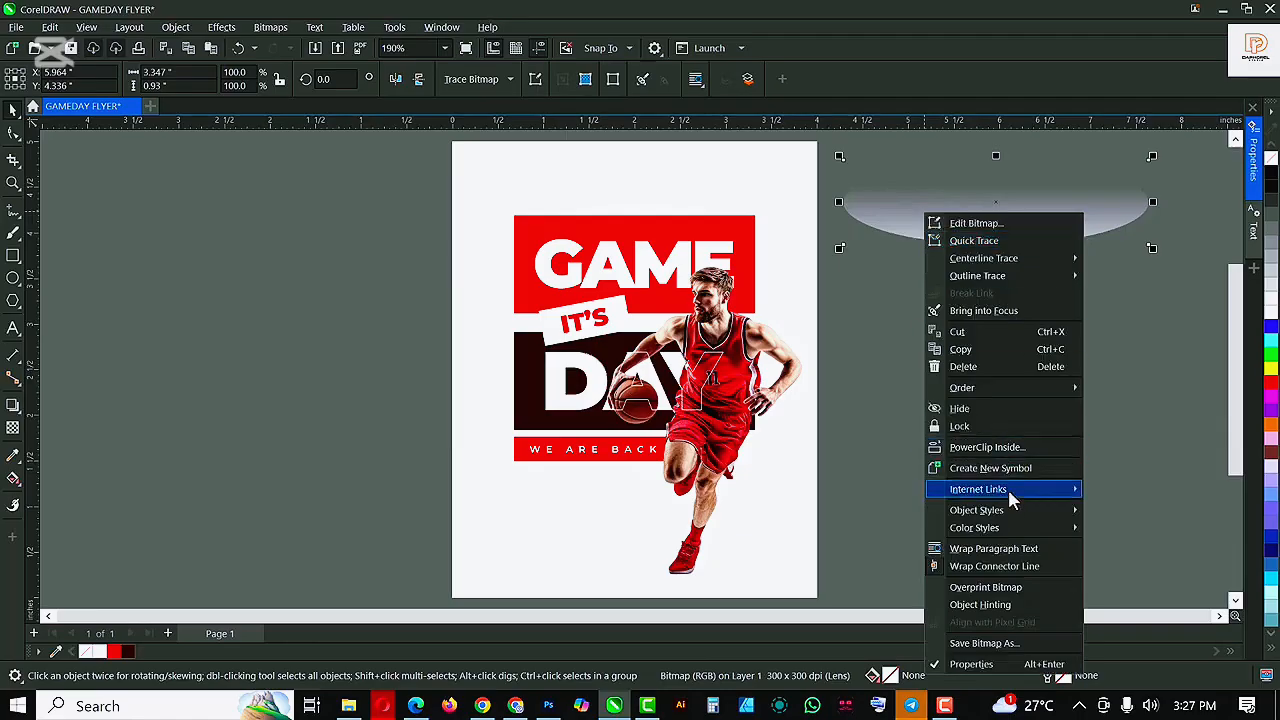
left_click(1008, 450)
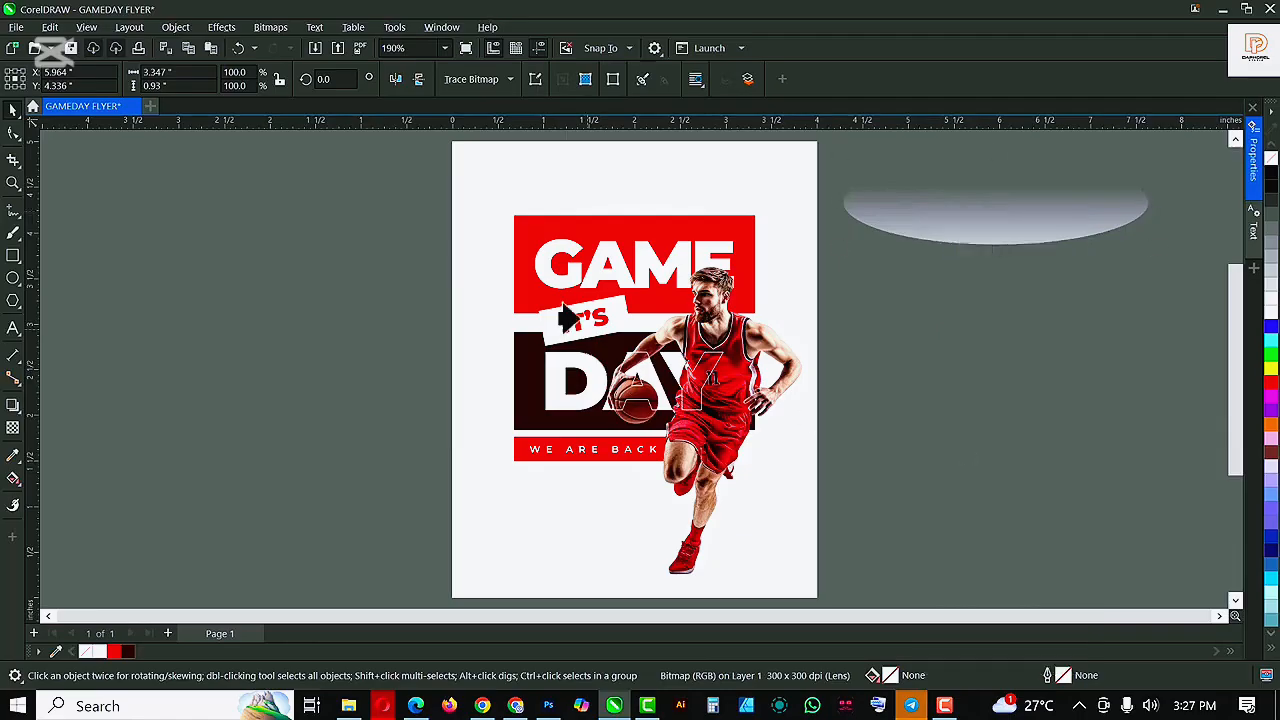
left_click(515, 243)
Edit the red rectangle's clipped contents to move the ellipse highlight up over its top edge, then finish and deselect
left_click(525, 237)
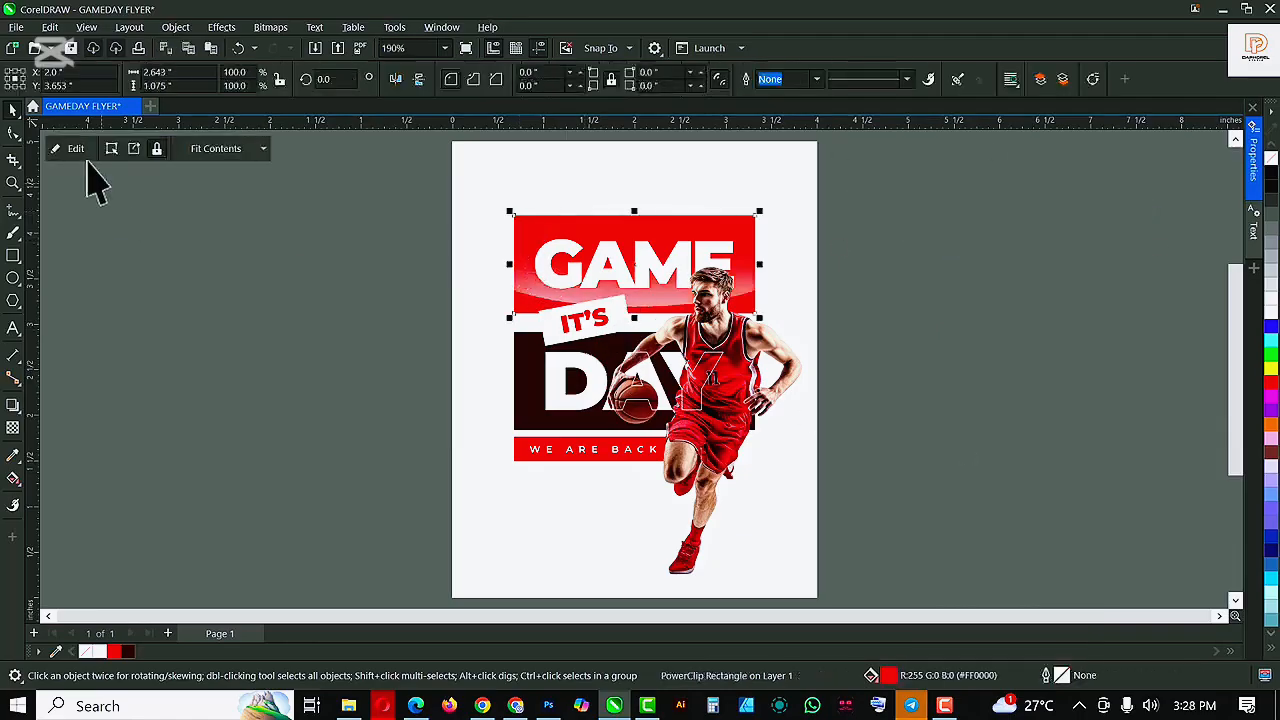
left_click_drag(623, 294, 626, 250)
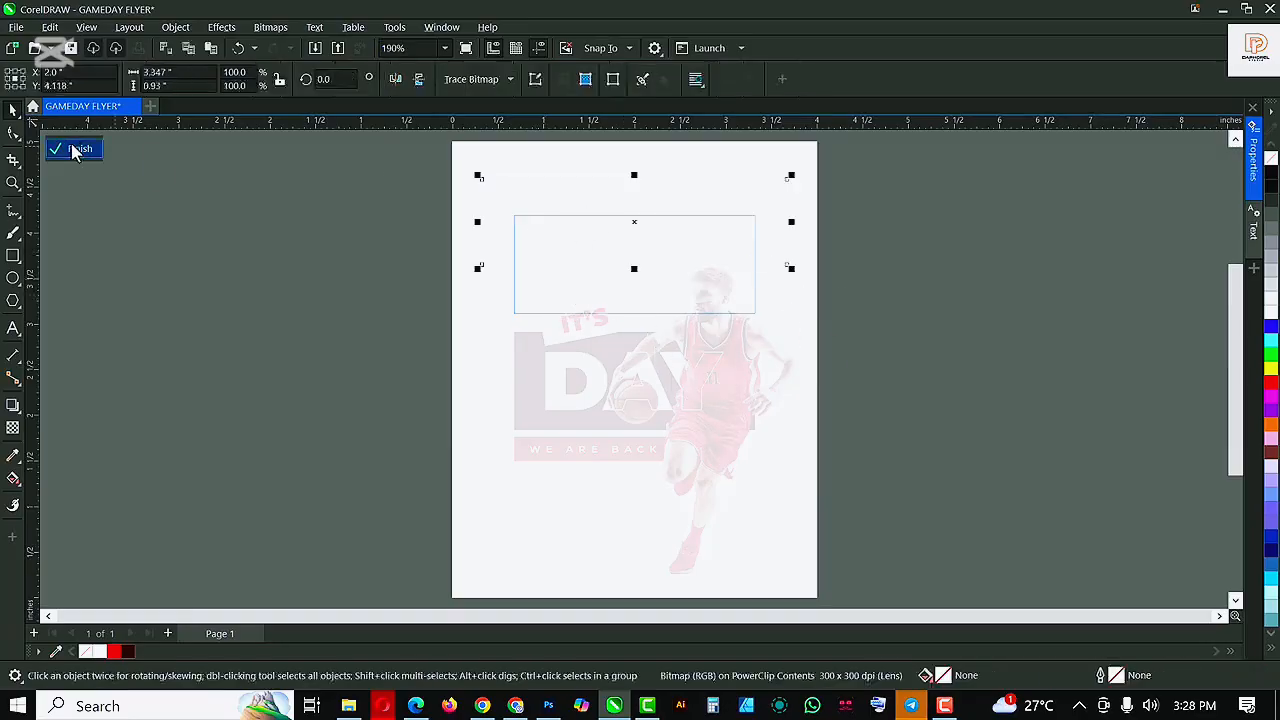
left_click(1006, 394)
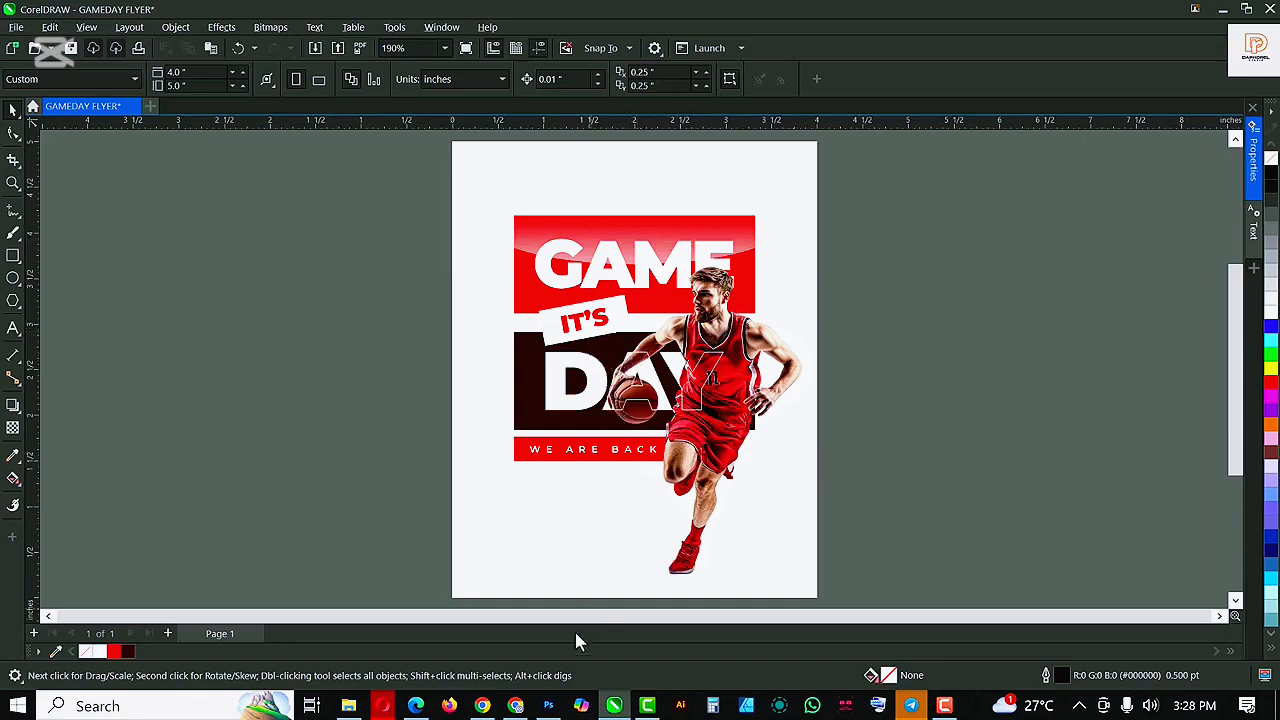
Bring the LOGOS image from the GAME DAY folder onto the flyer as a row below the WE ARE BACK bar
left_click(349, 706)
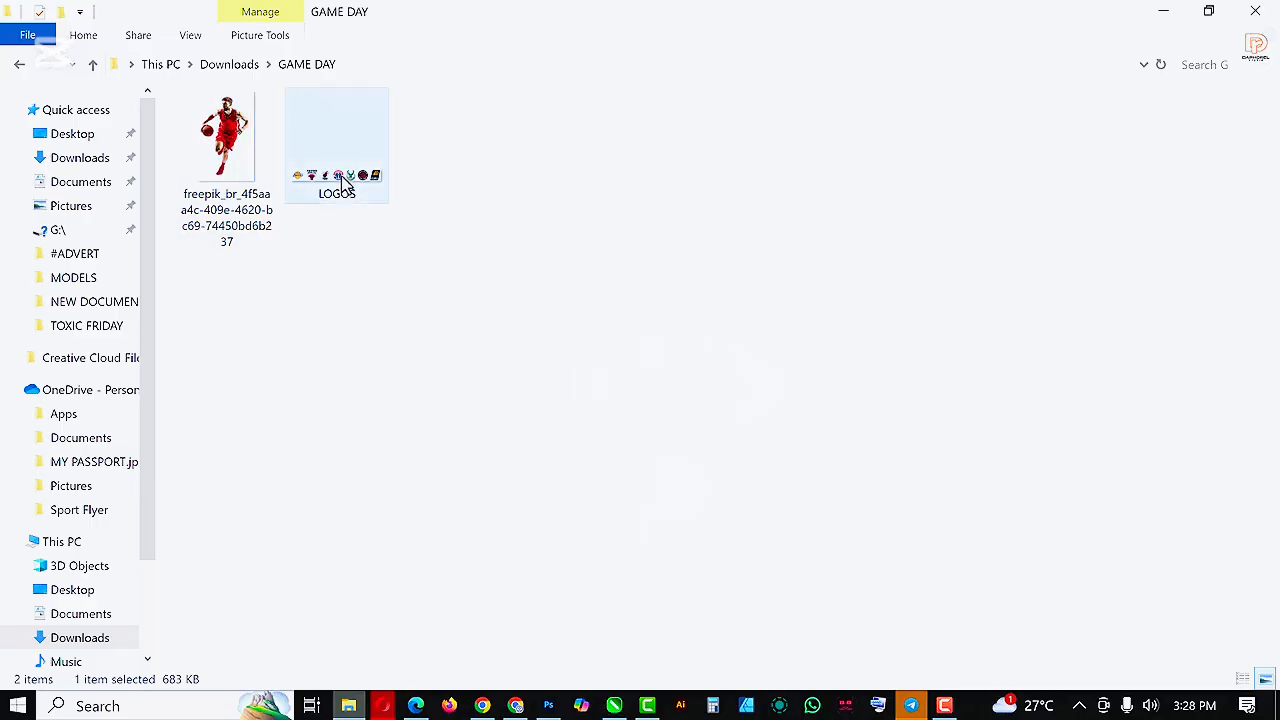
left_click_drag(341, 178, 608, 514)
left_click(900, 362)
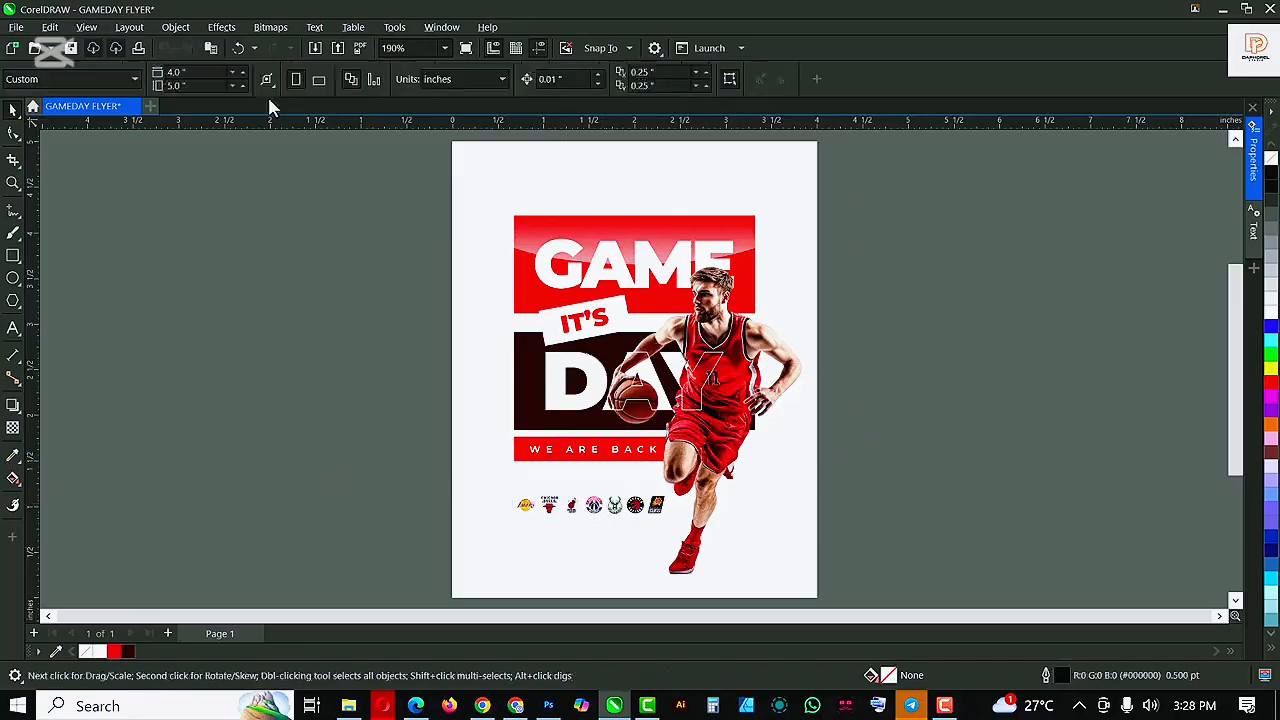
left_click(16, 27)
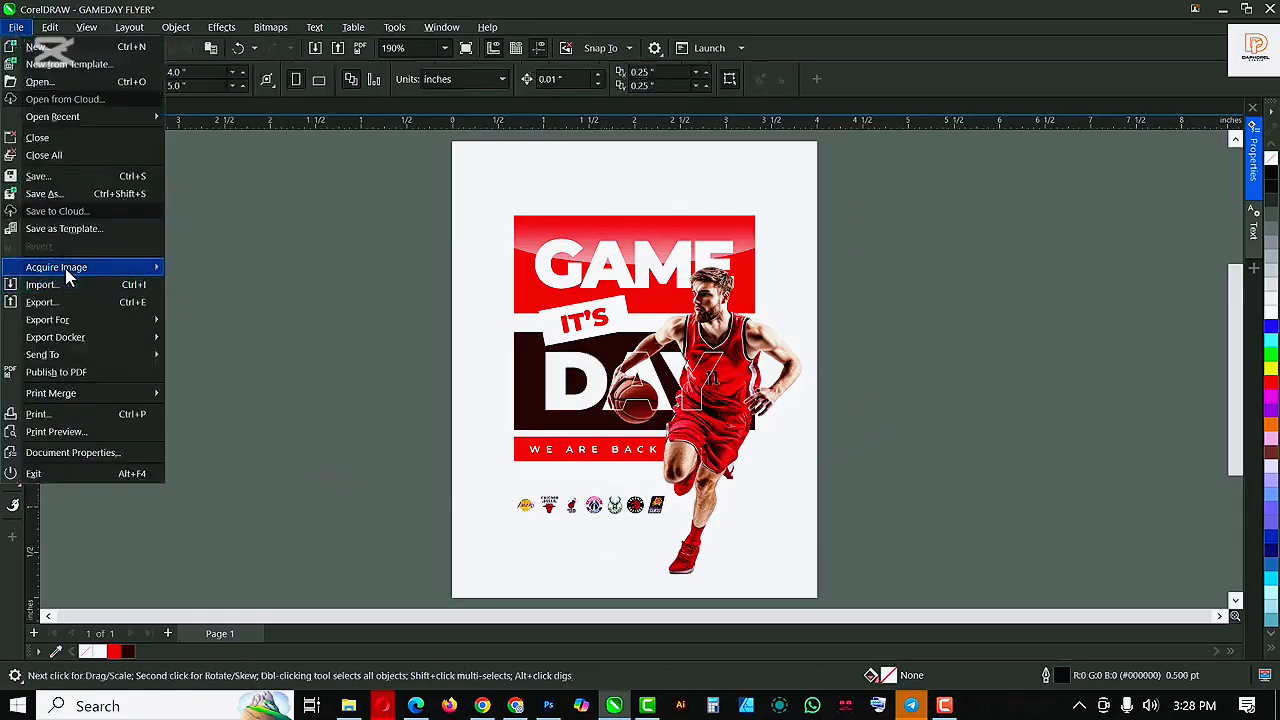
left_click(396, 349)
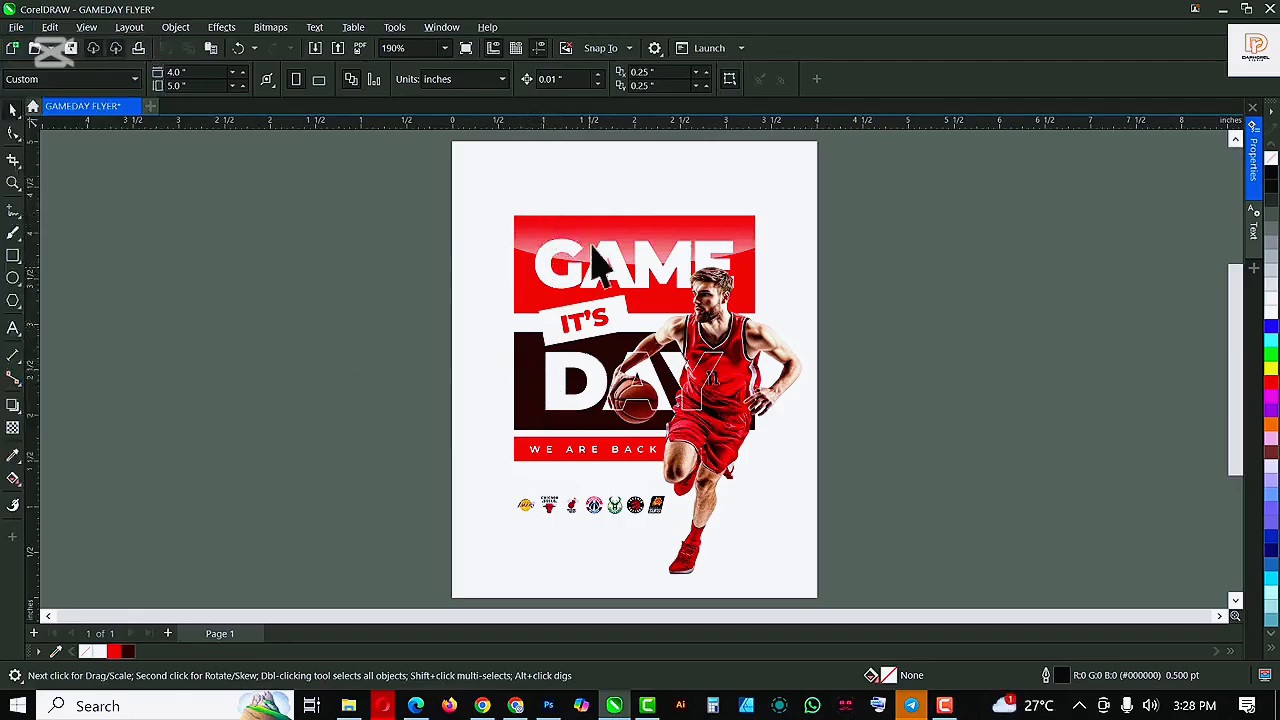
Draw a tall rectangle about 1.93 × 5.53 inches over the page's left side, filled red without an outline
left_click(588, 183)
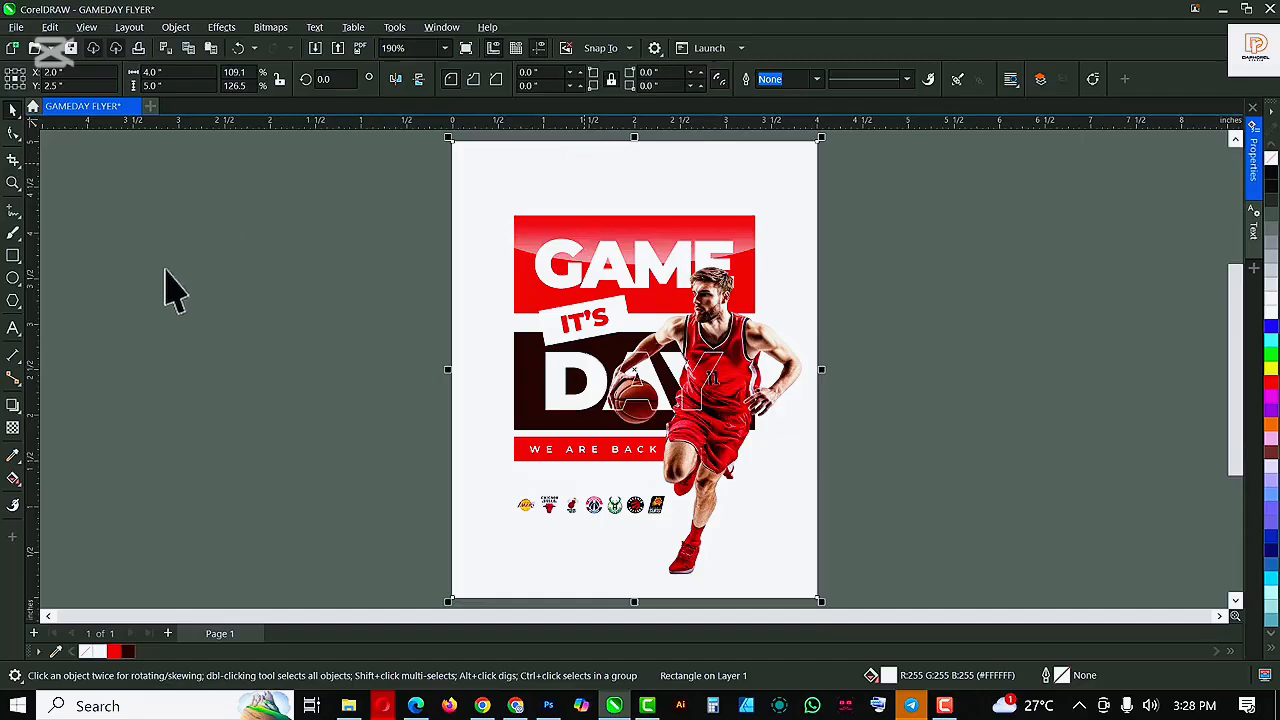
scroll(477, 250, "down", 1)
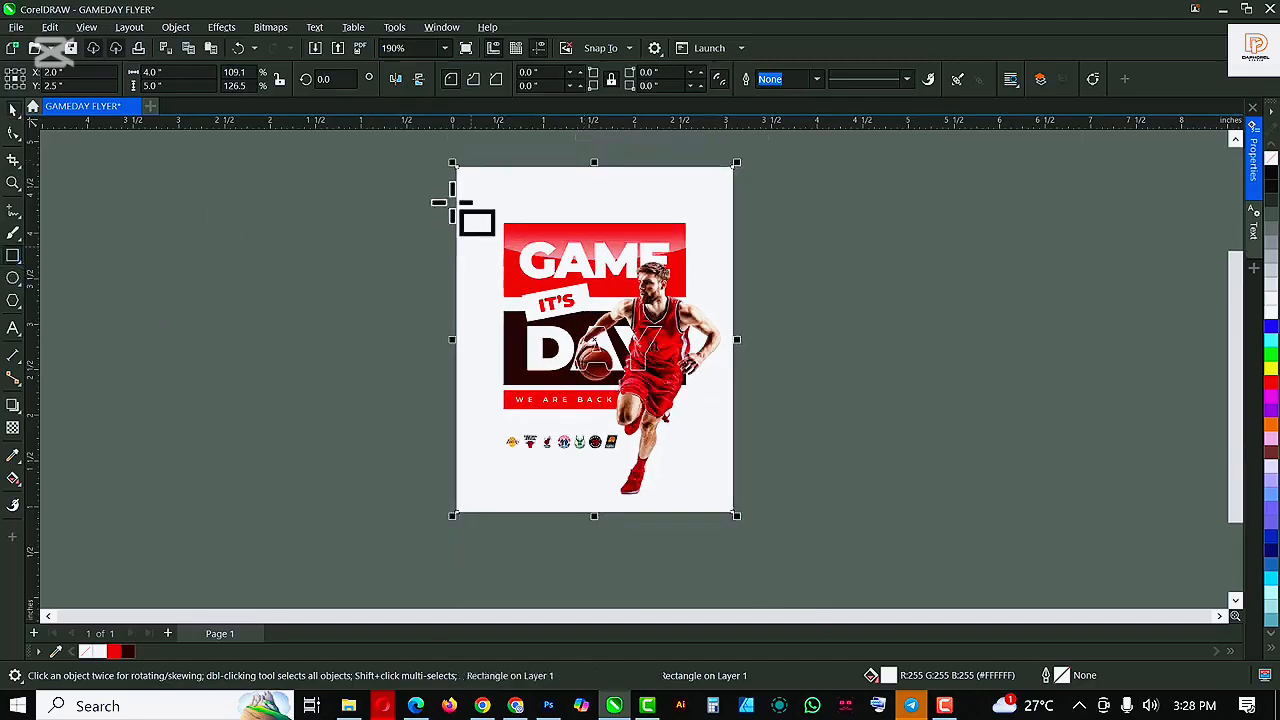
left_click_drag(443, 156, 578, 540)
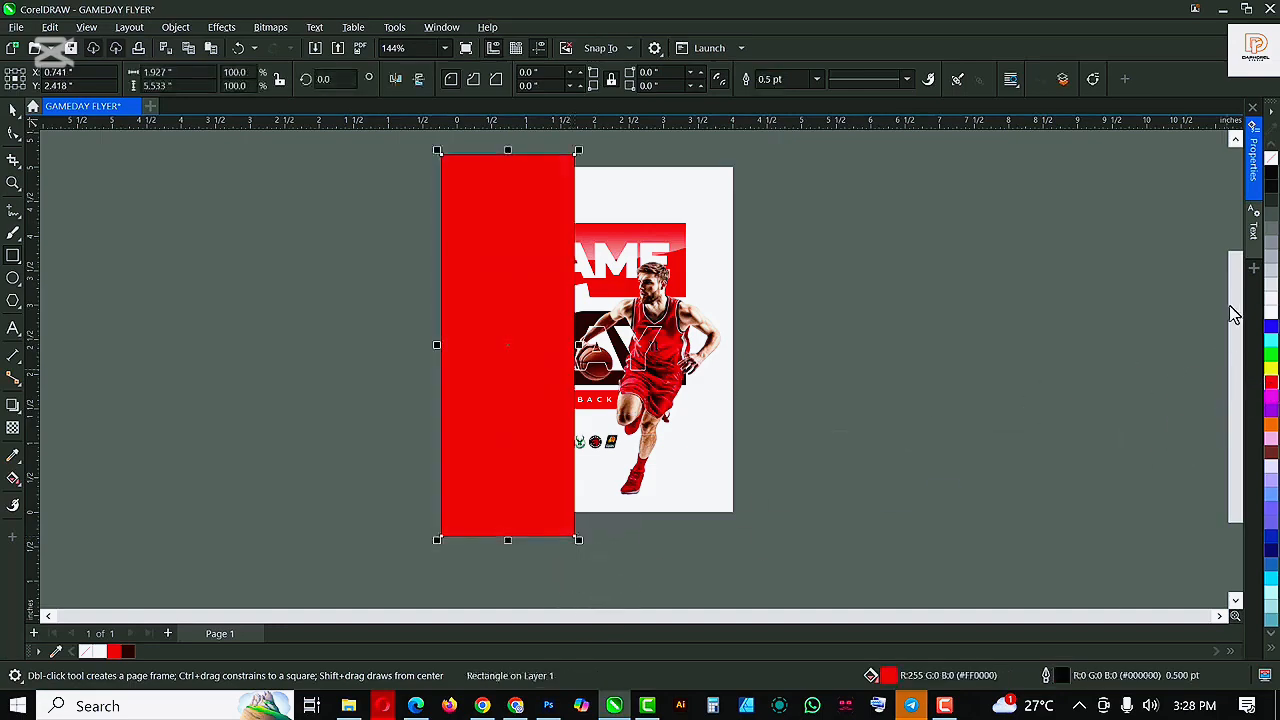
left_click(1270, 385)
right_click(1272, 160)
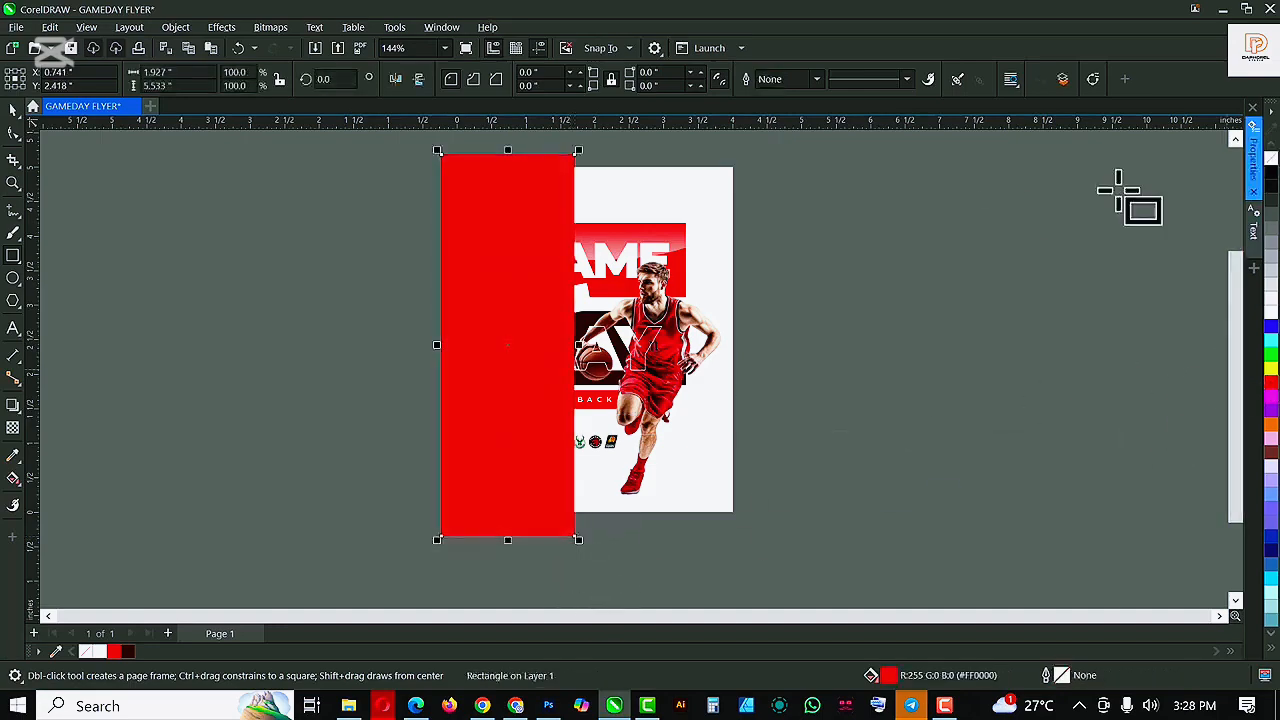
Apply a horizontal linear transparency to the red strip so it fades out toward its right side
left_click(13, 430)
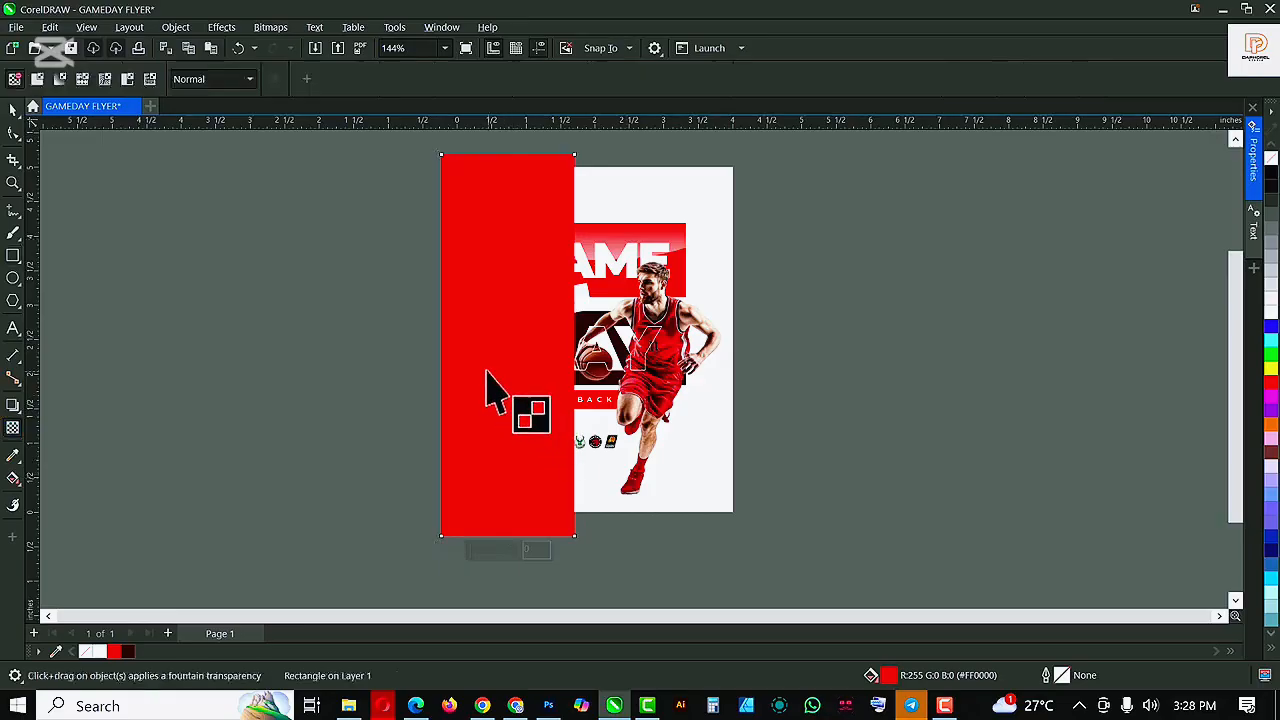
left_click_drag(484, 366, 566, 366)
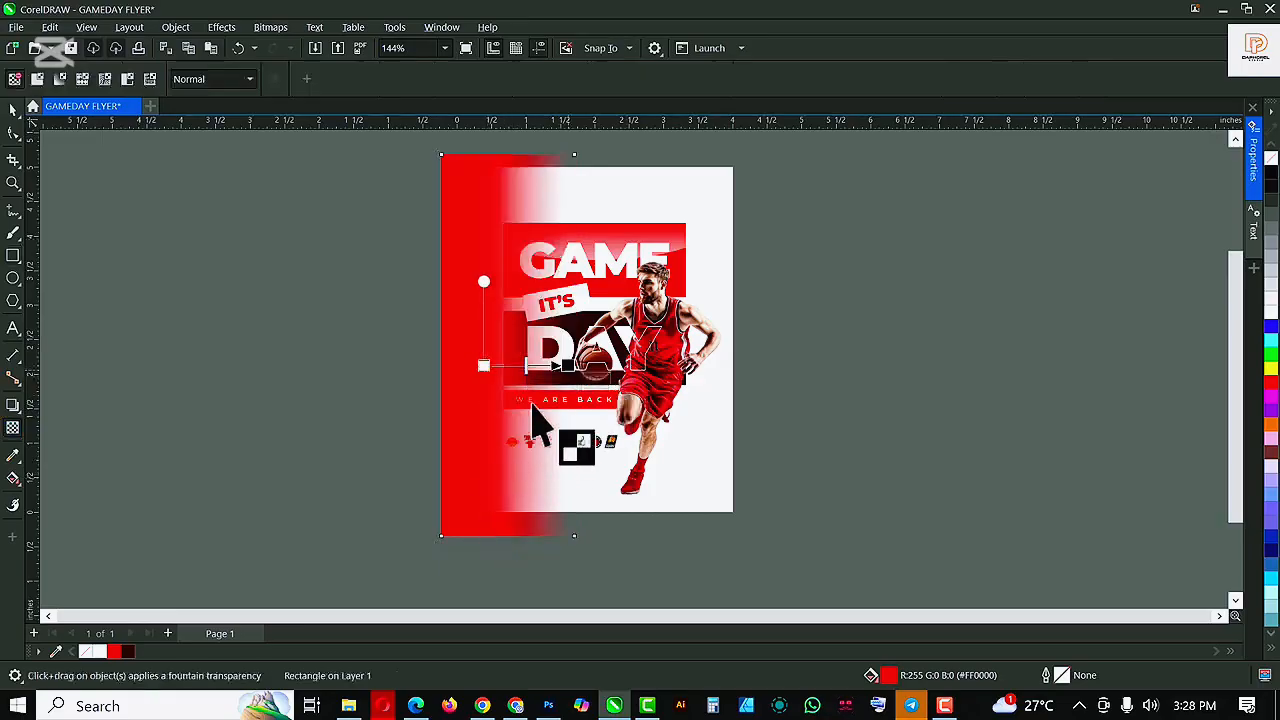
key("space")
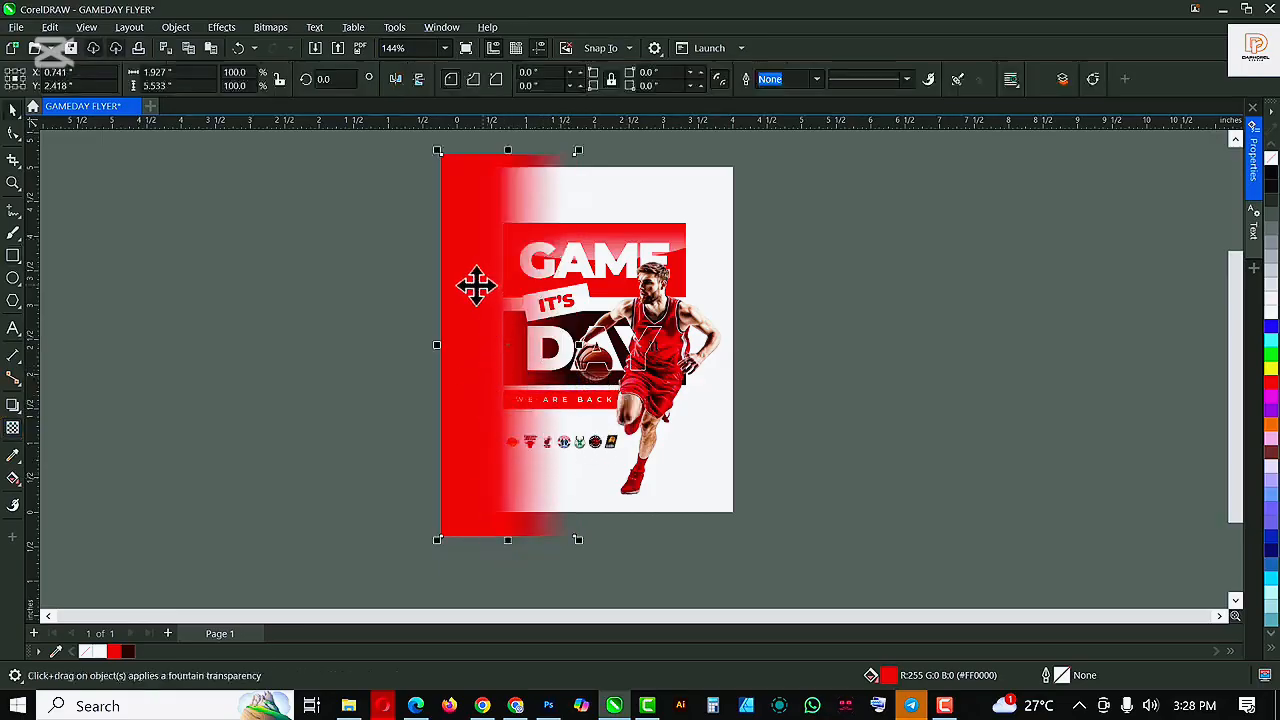
PowerClip the faded red strip inside the white page background and position it over the left edge, centred vertically on the page
left_click_drag(476, 286, 928, 298)
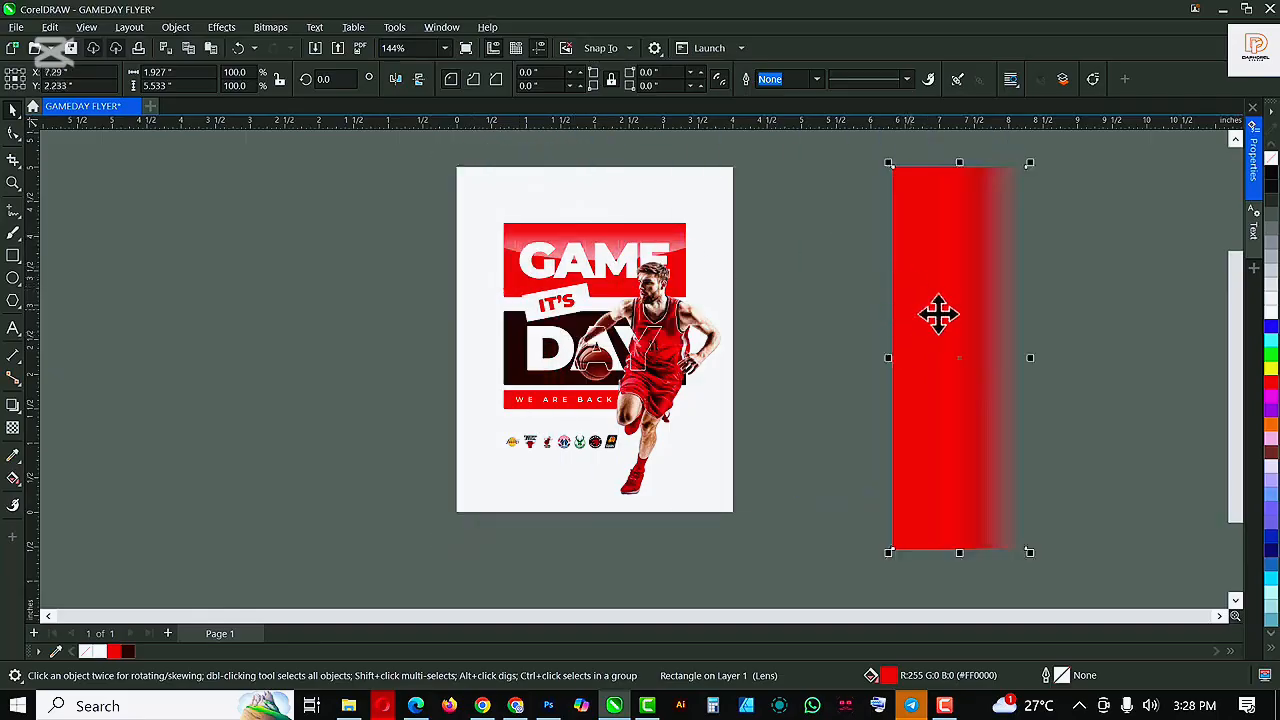
right_click(940, 306)
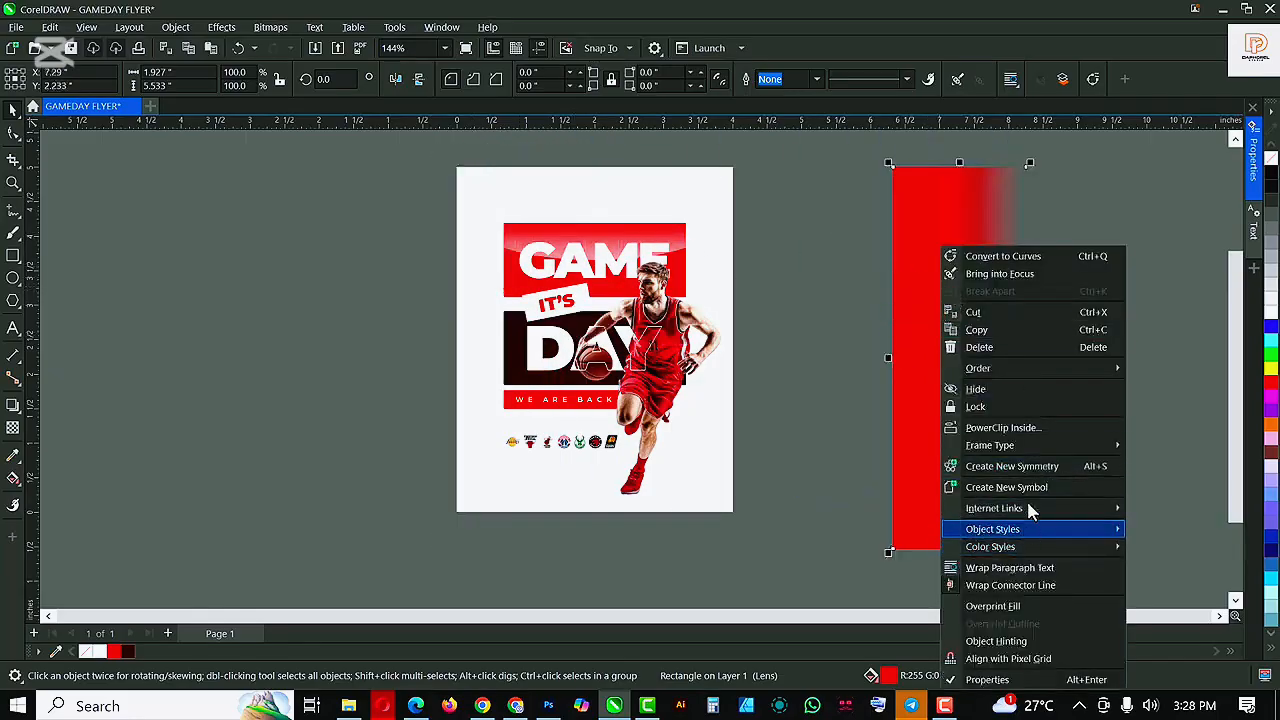
left_click(1015, 427)
left_click(565, 188)
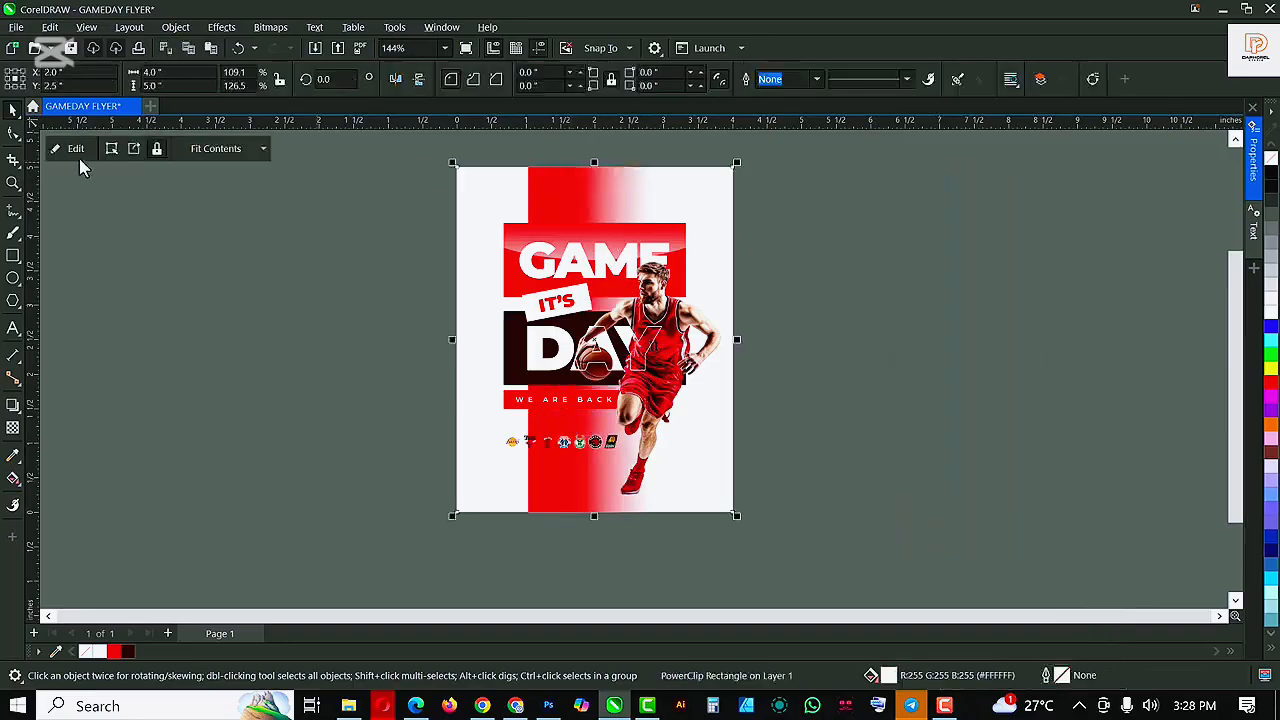
left_click(75, 148)
left_click_drag(600, 217, 486, 234)
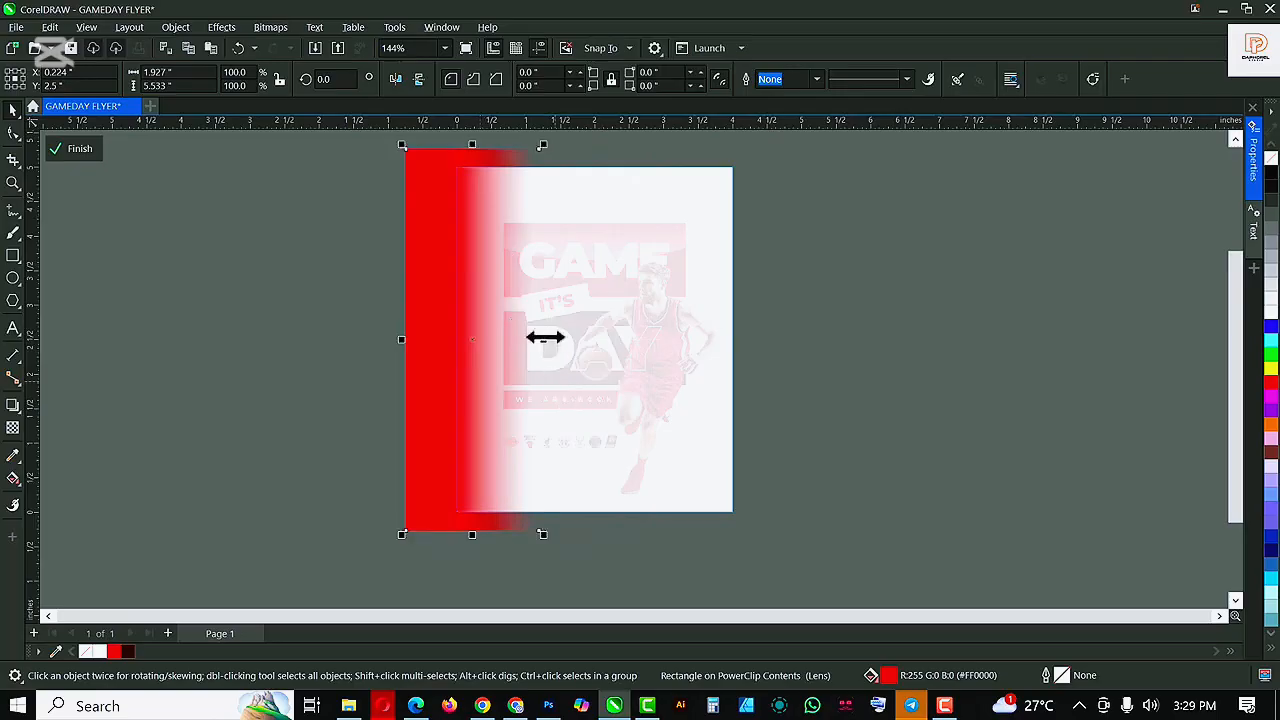
Make a copy of the red strip about 2.09 inches wide, turn it 180° and place it over the page's right edge
left_click_drag(555, 340, 564, 340)
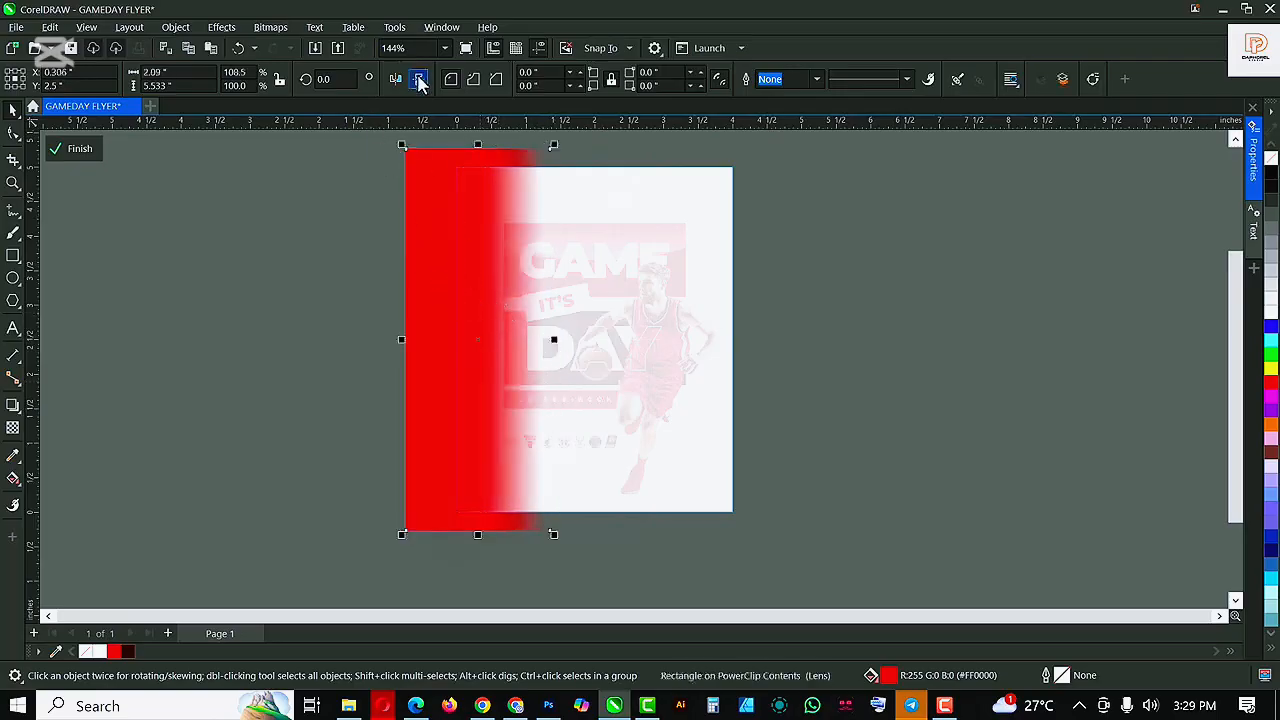
left_click_drag(491, 320, 738, 322)
left_click_drag(754, 376, 763, 376)
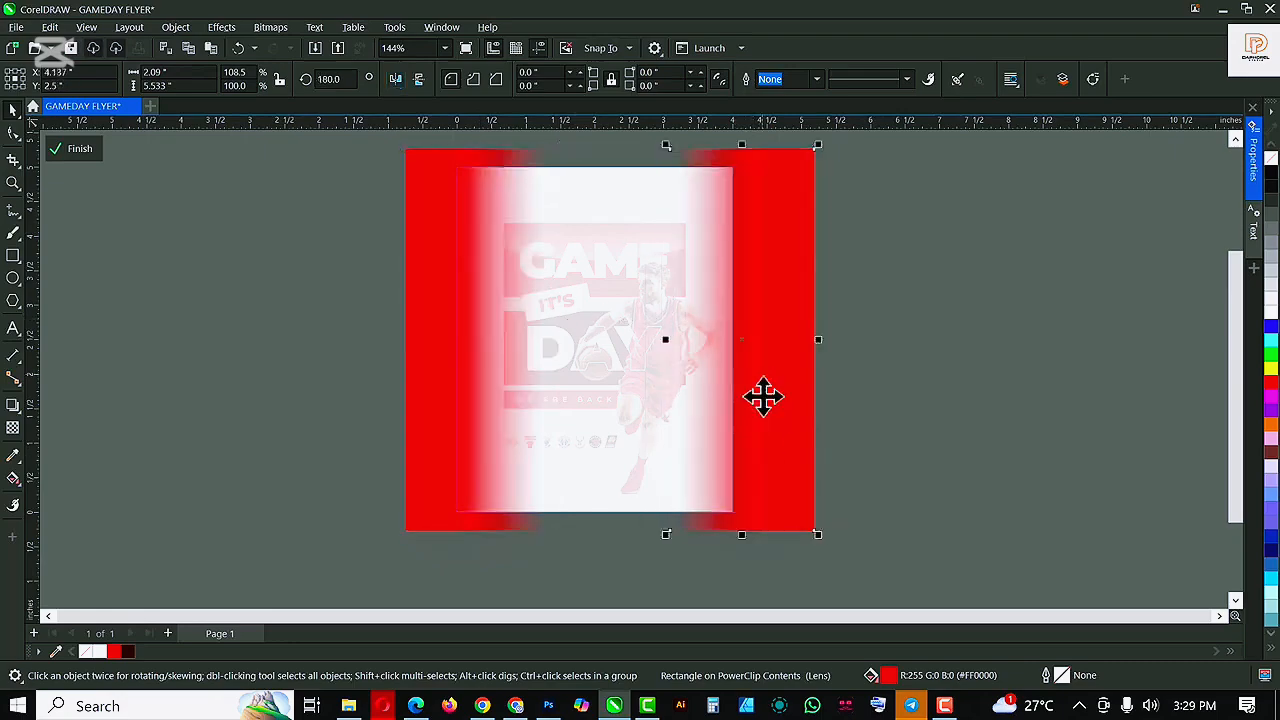
Shift the left red strip slightly outward to about X 0.057 inches and finish editing the PowerClip contents
left_click(463, 349)
left_click(79, 150)
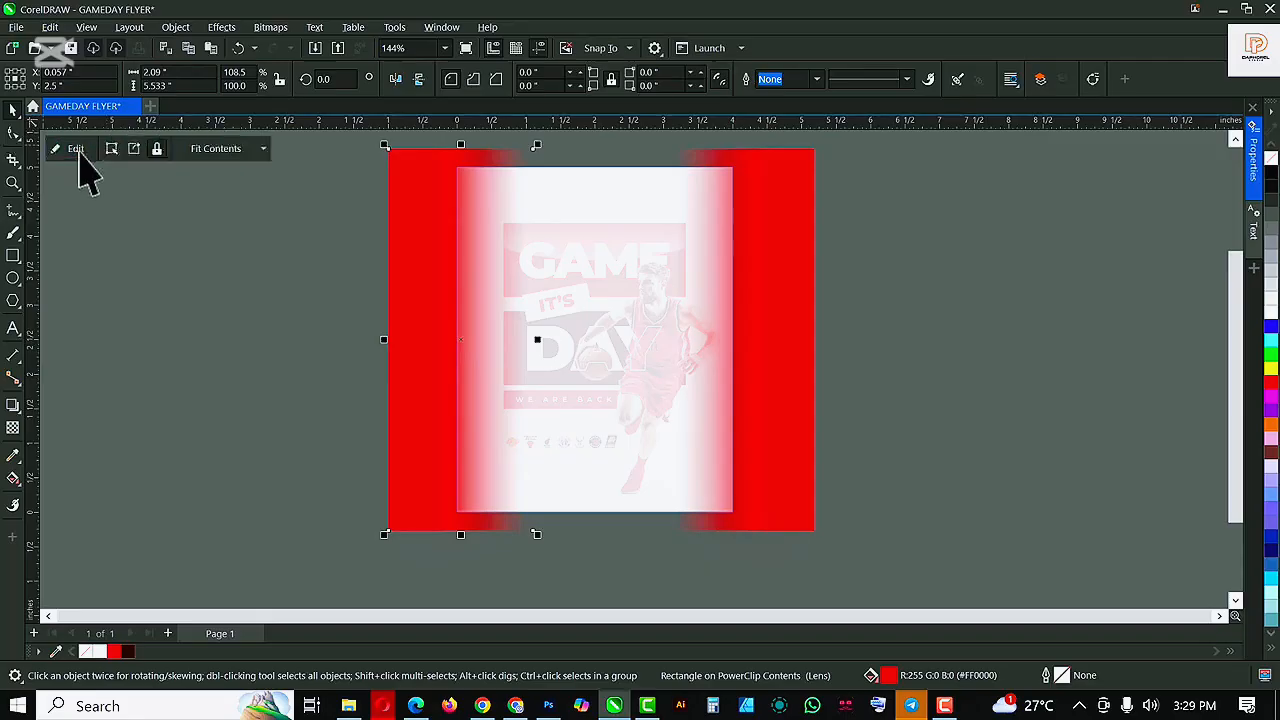
left_click(870, 232)
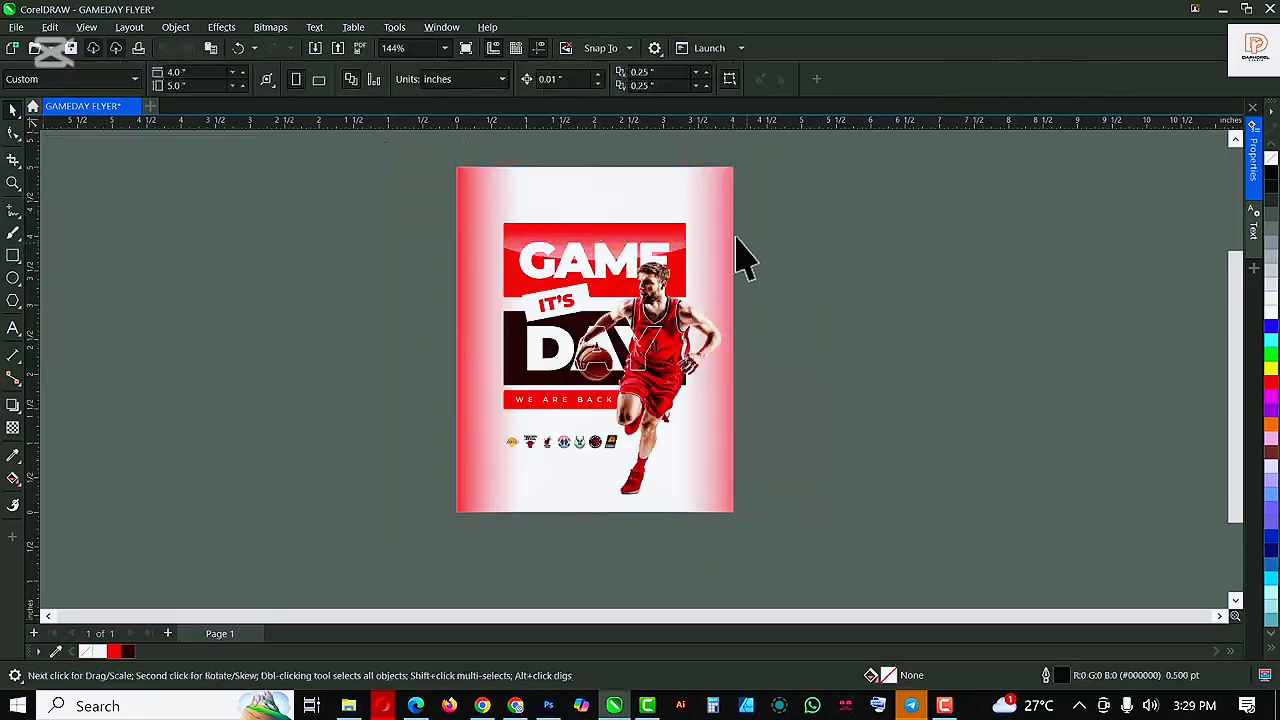
Reopen the background PowerClip and move both red strips further outward, to about X 4.367 and X -0.137 inches, then finish editing
left_click(695, 213)
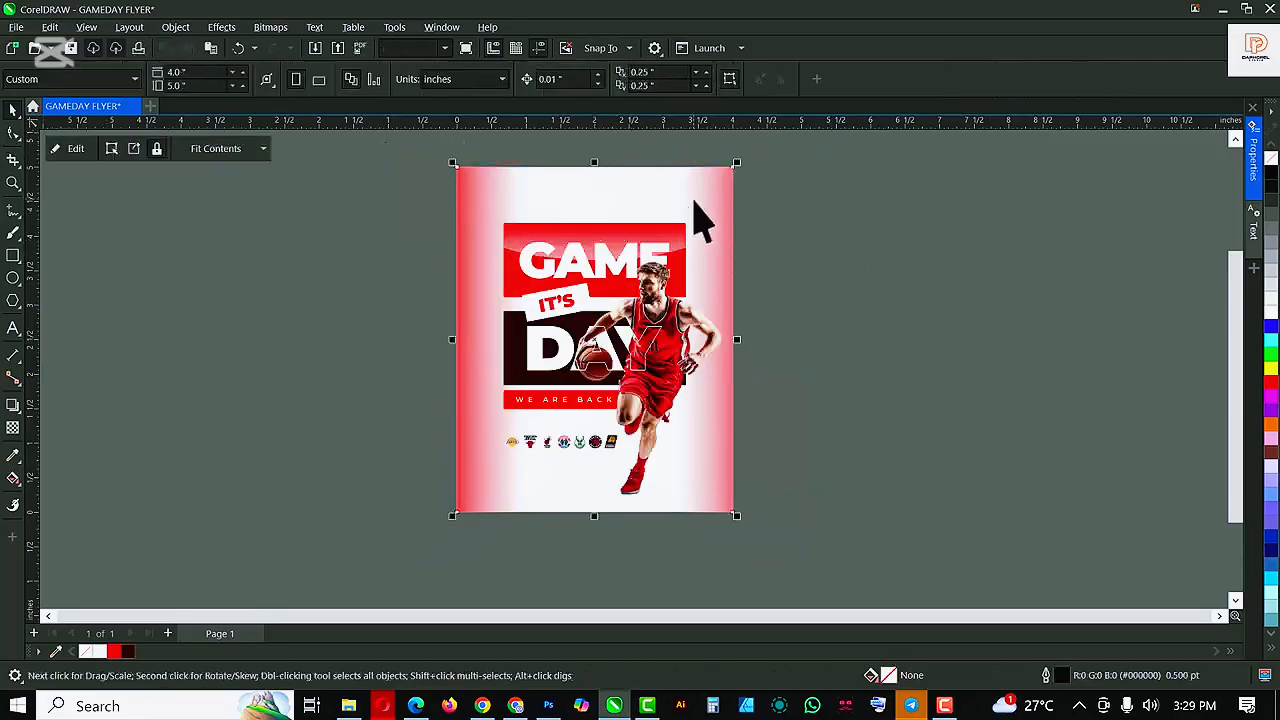
double_click(490, 310)
left_click_drag(757, 243, 776, 243)
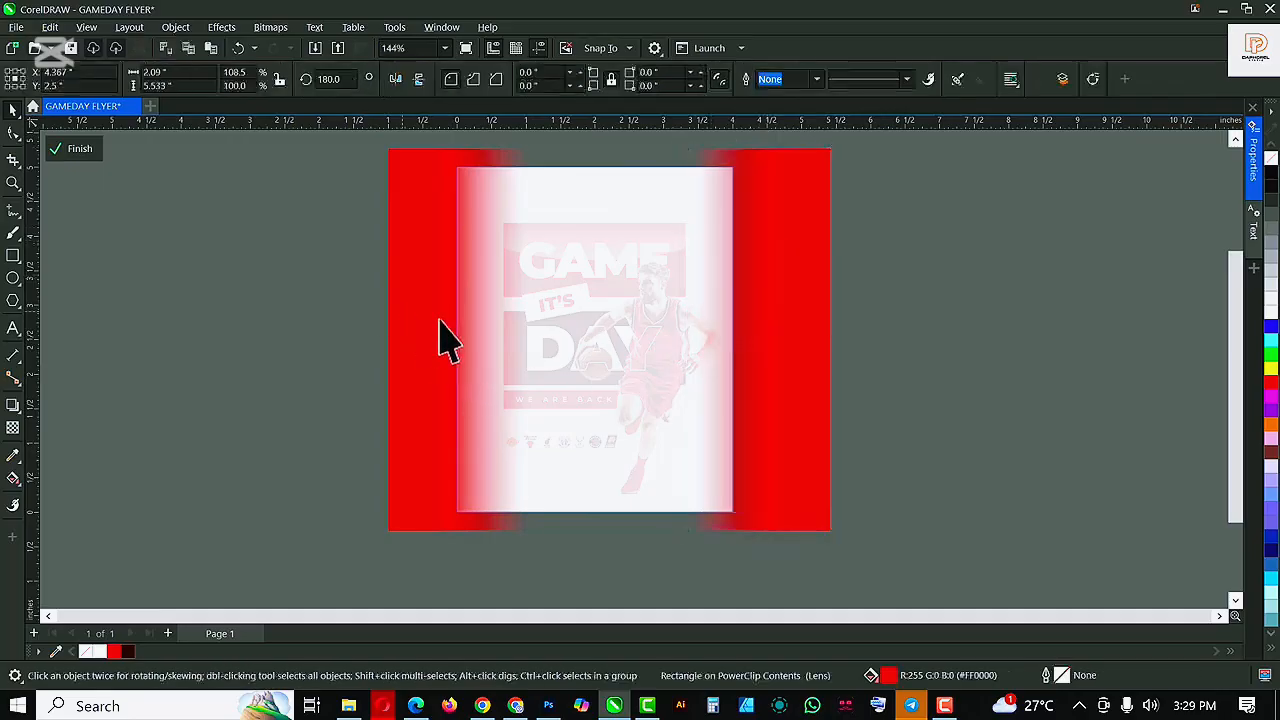
left_click_drag(443, 337, 430, 337)
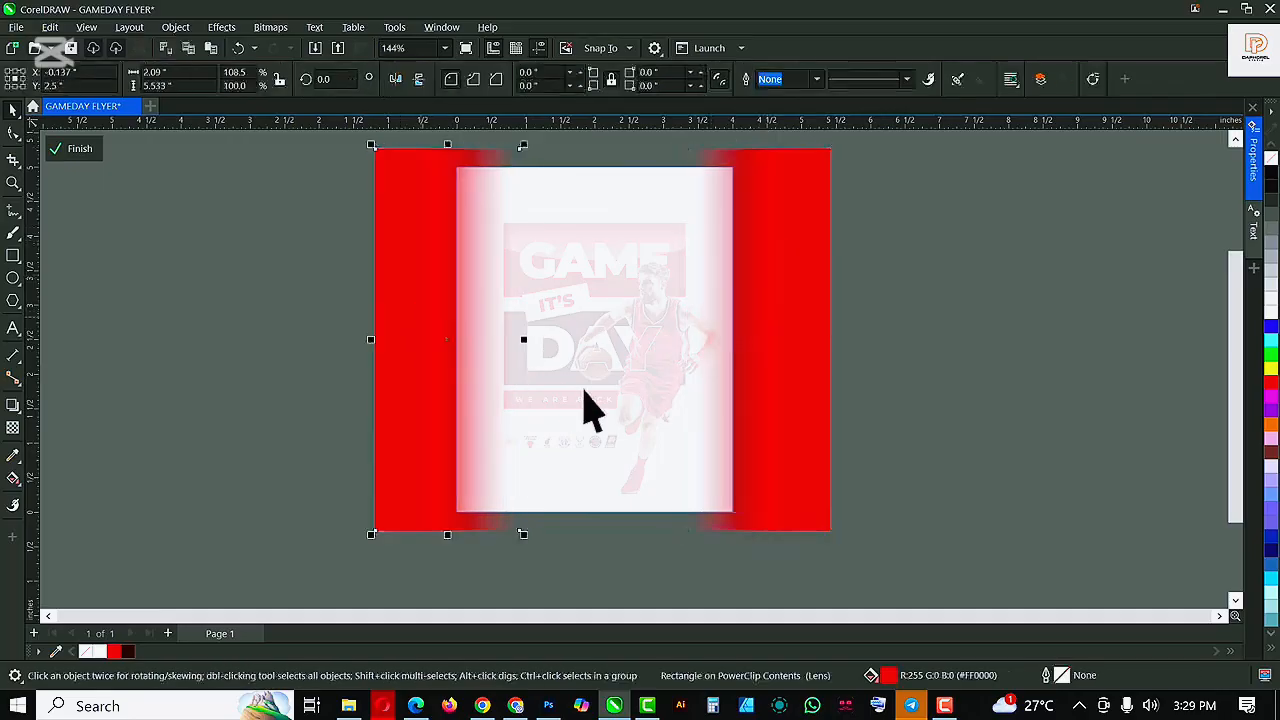
left_click(1042, 300, "ctrl")
left_click(1042, 300)
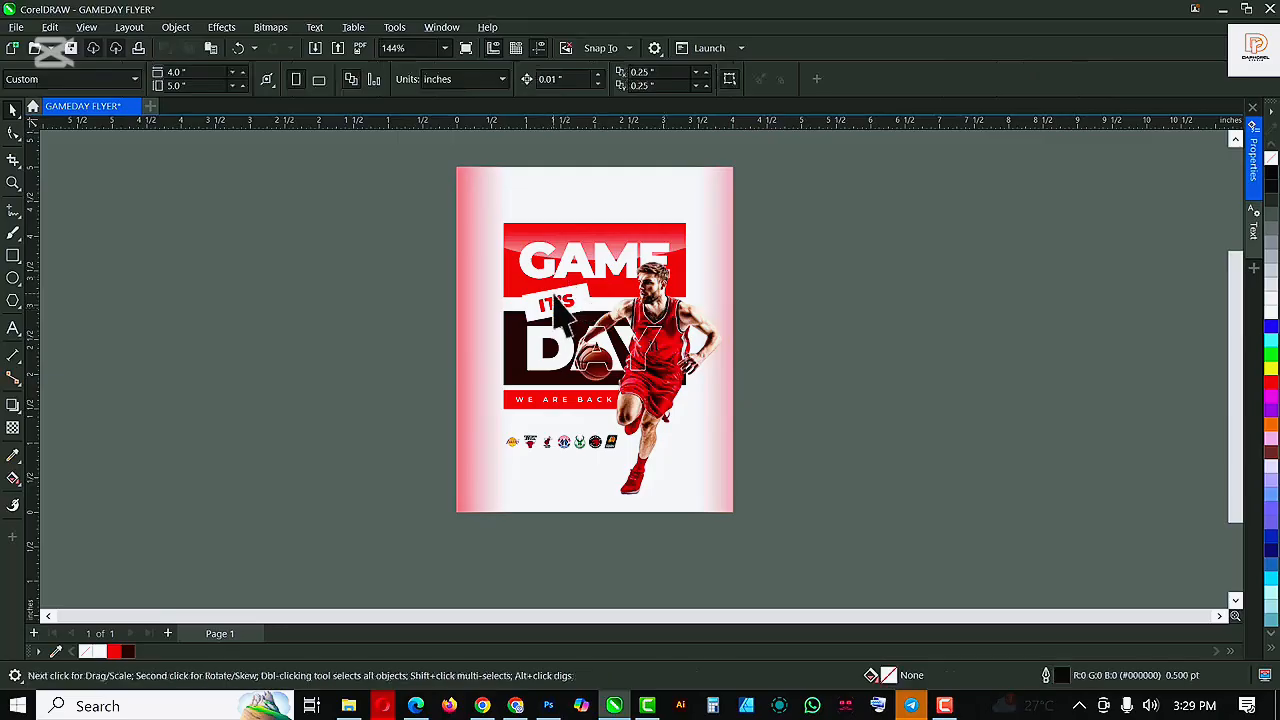
scroll(575, 325, "up", 5)
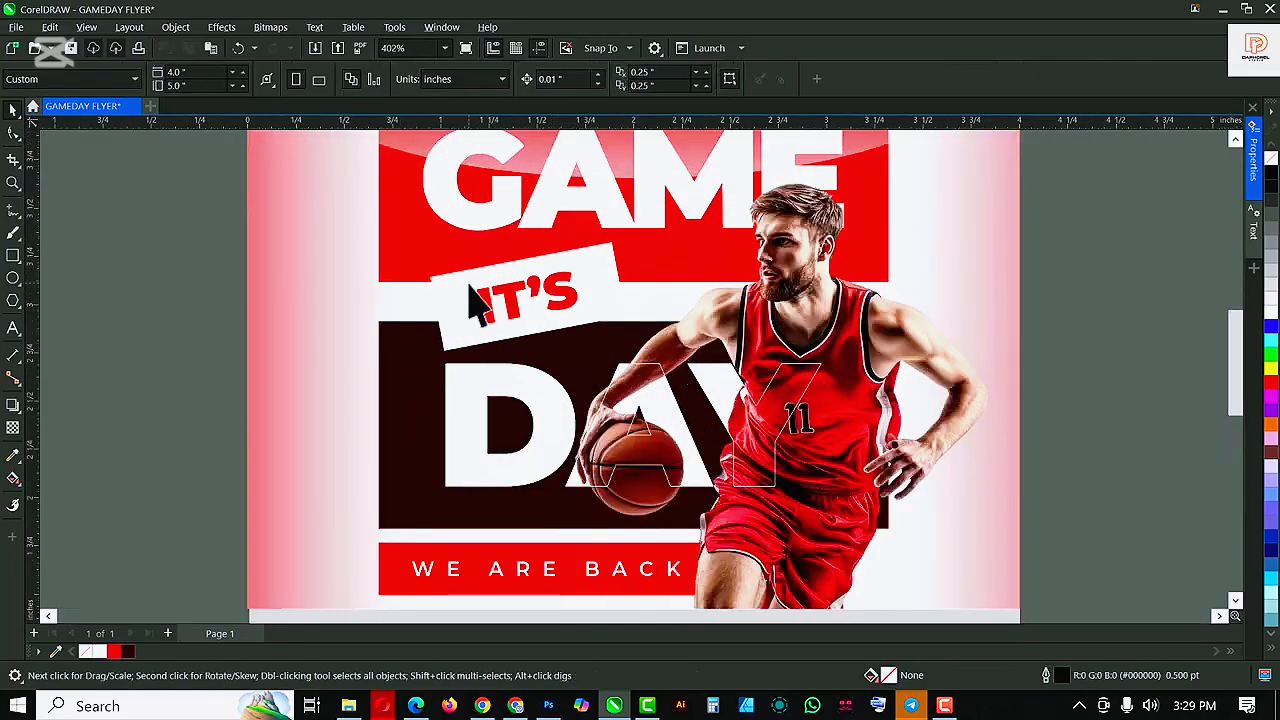
left_click(470, 295)
left_click_drag(466, 277, 402, 292)
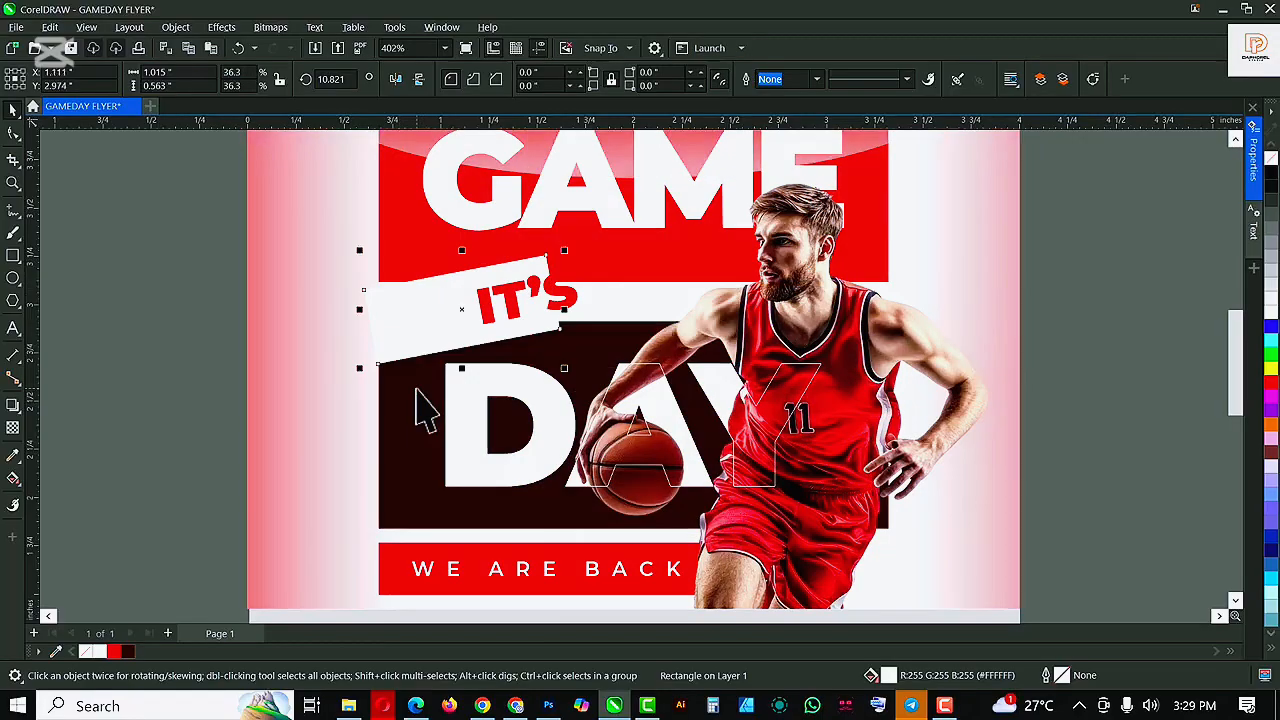
key("ctrl+z")
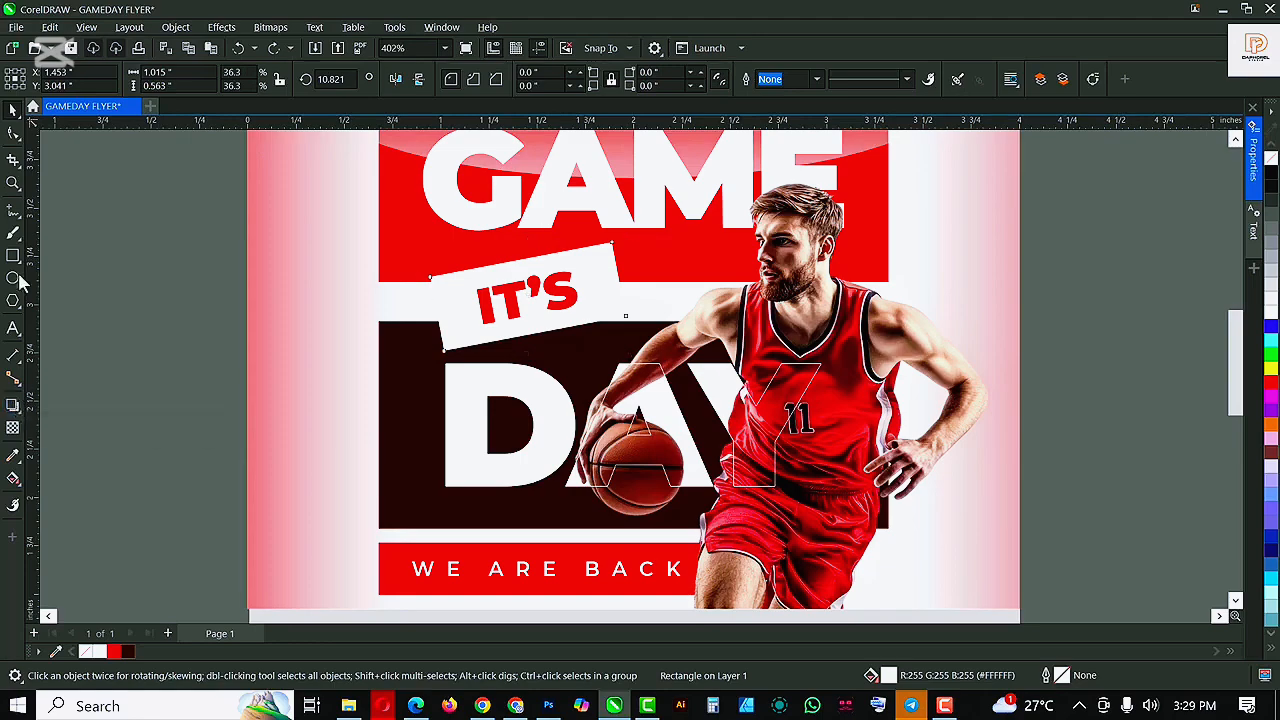
Add a black Multiply drop shadow to the white rectangle behind IT'S, cast rightward, with opacity 64 and feathering 32
left_click(13, 404)
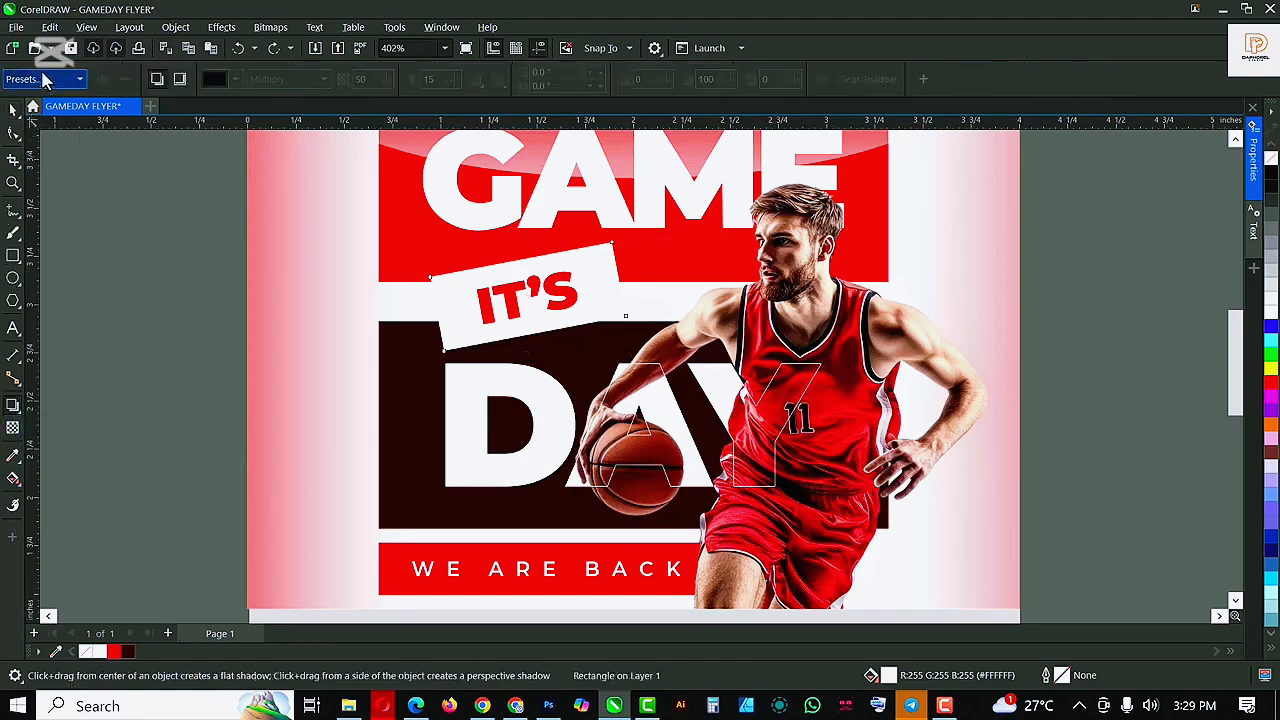
left_click_drag(456, 294, 630, 309)
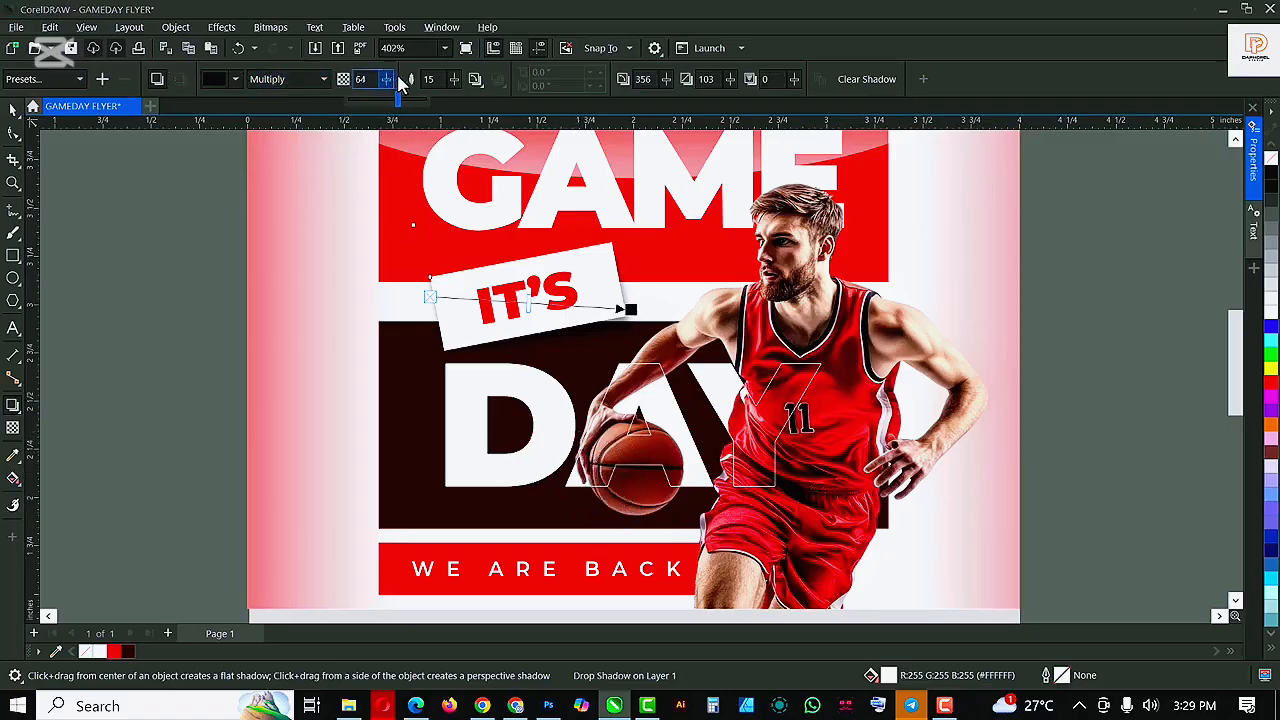
left_click_drag(398, 76, 457, 82)
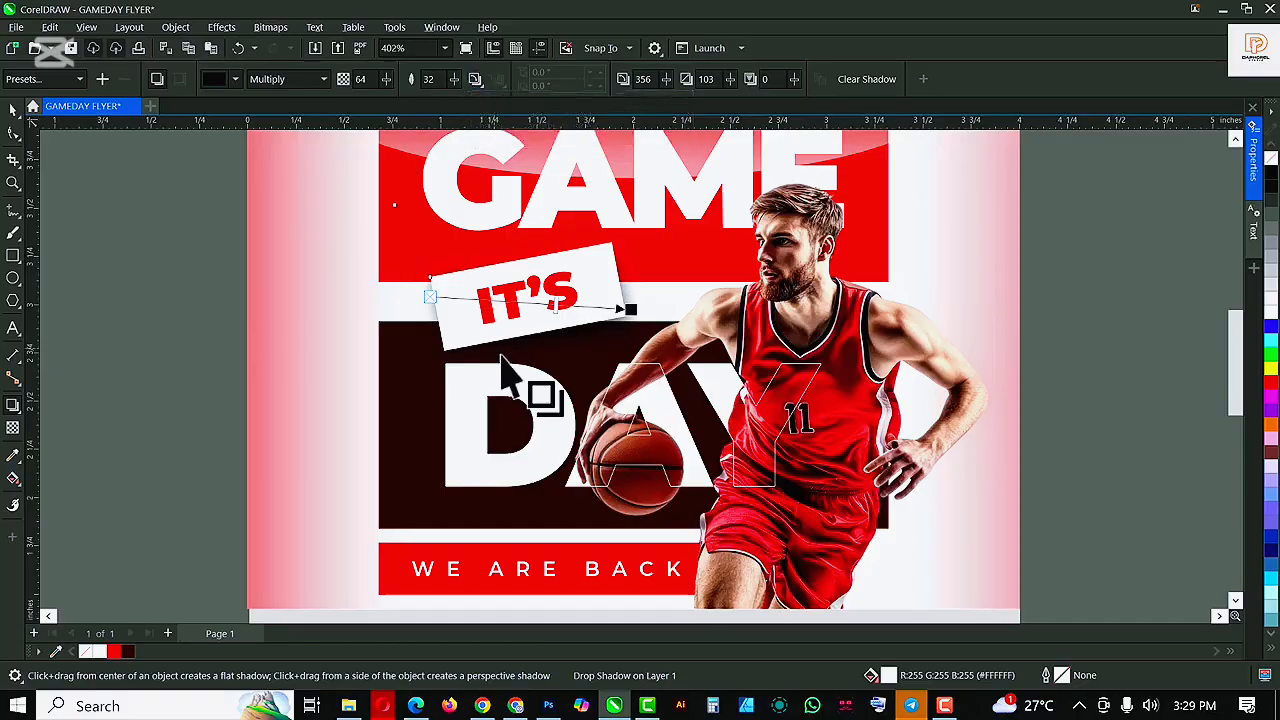
scroll(510, 375, "down", 2)
key("space")
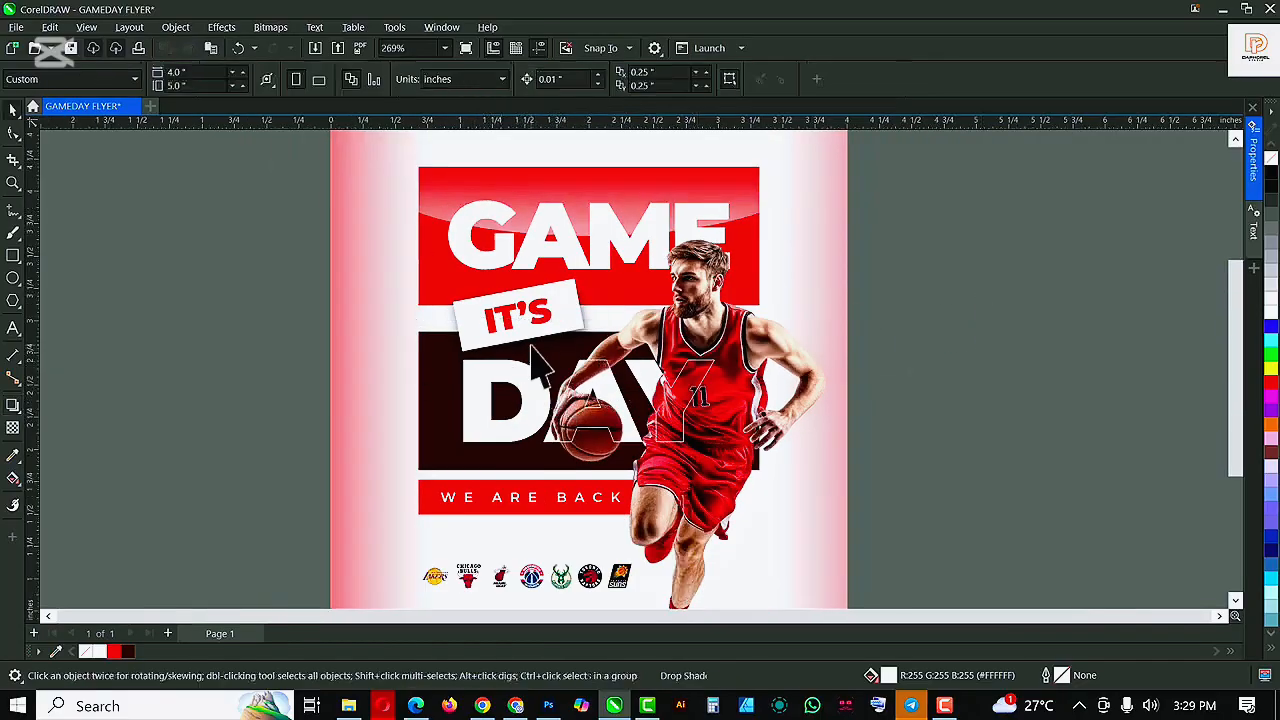
scroll(532, 347, "down", 2)
scroll(538, 348, "up", 1)
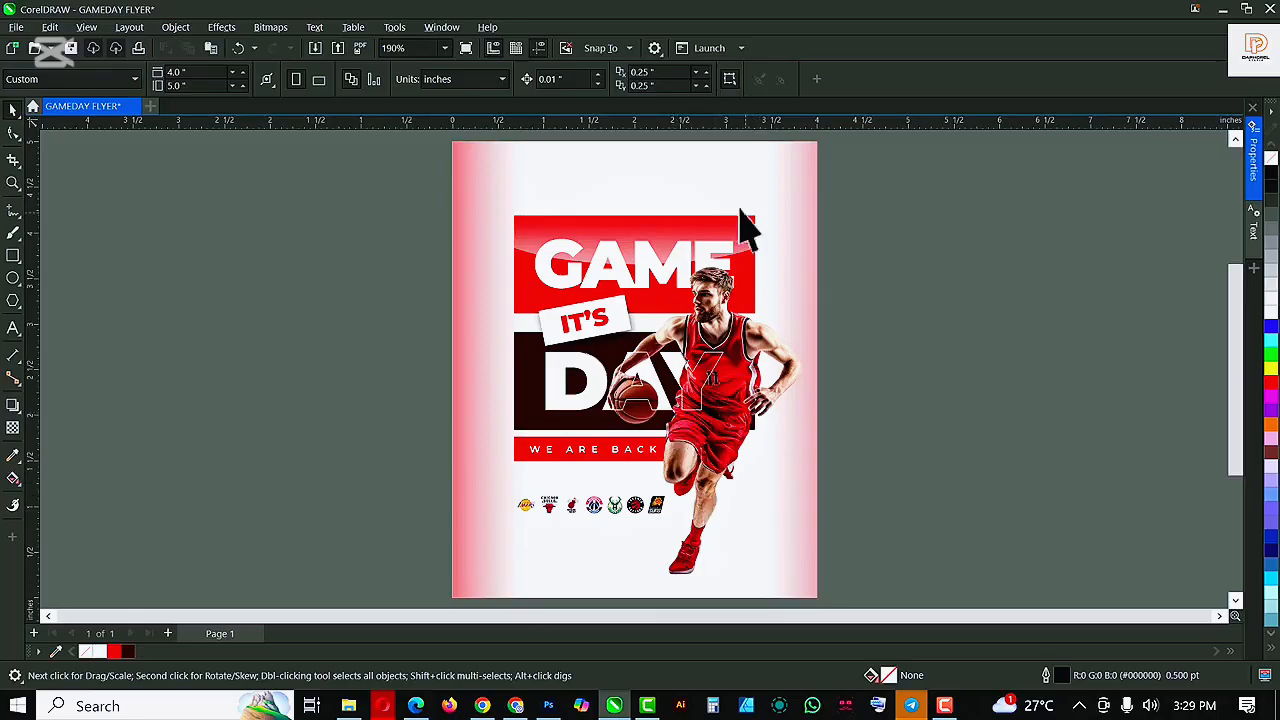
left_click(710, 170)
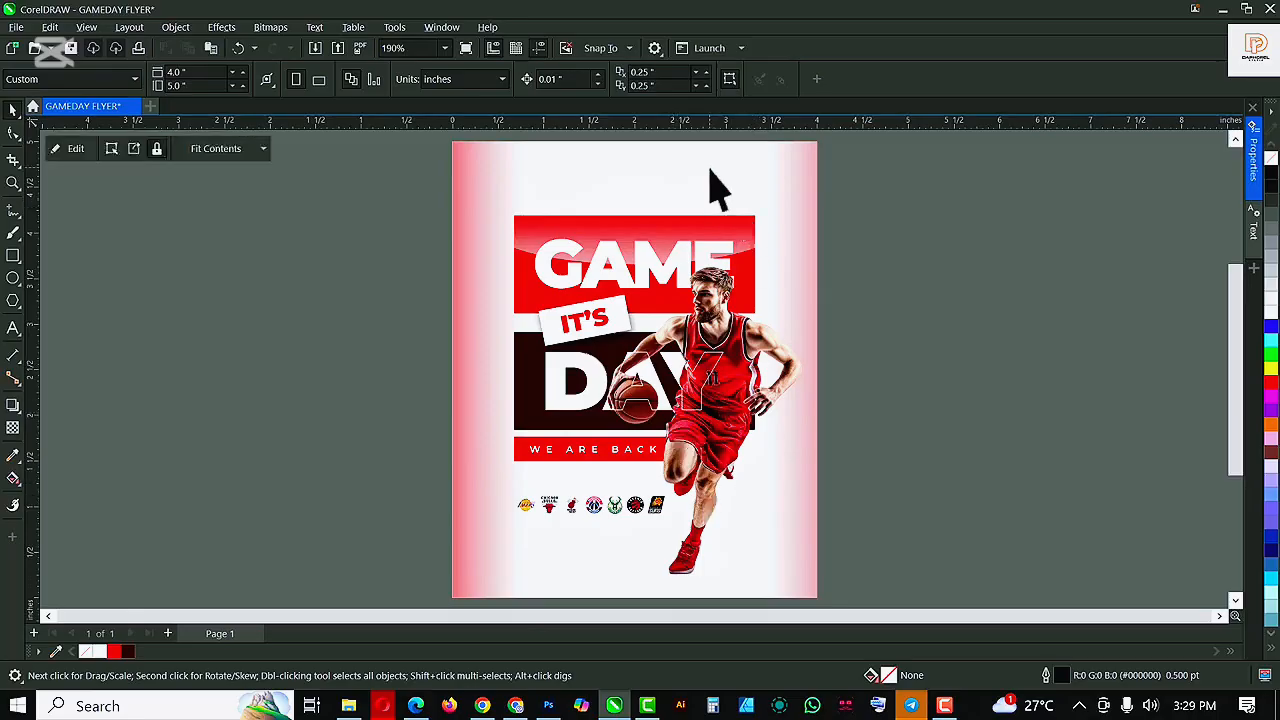
left_click(226, 232)
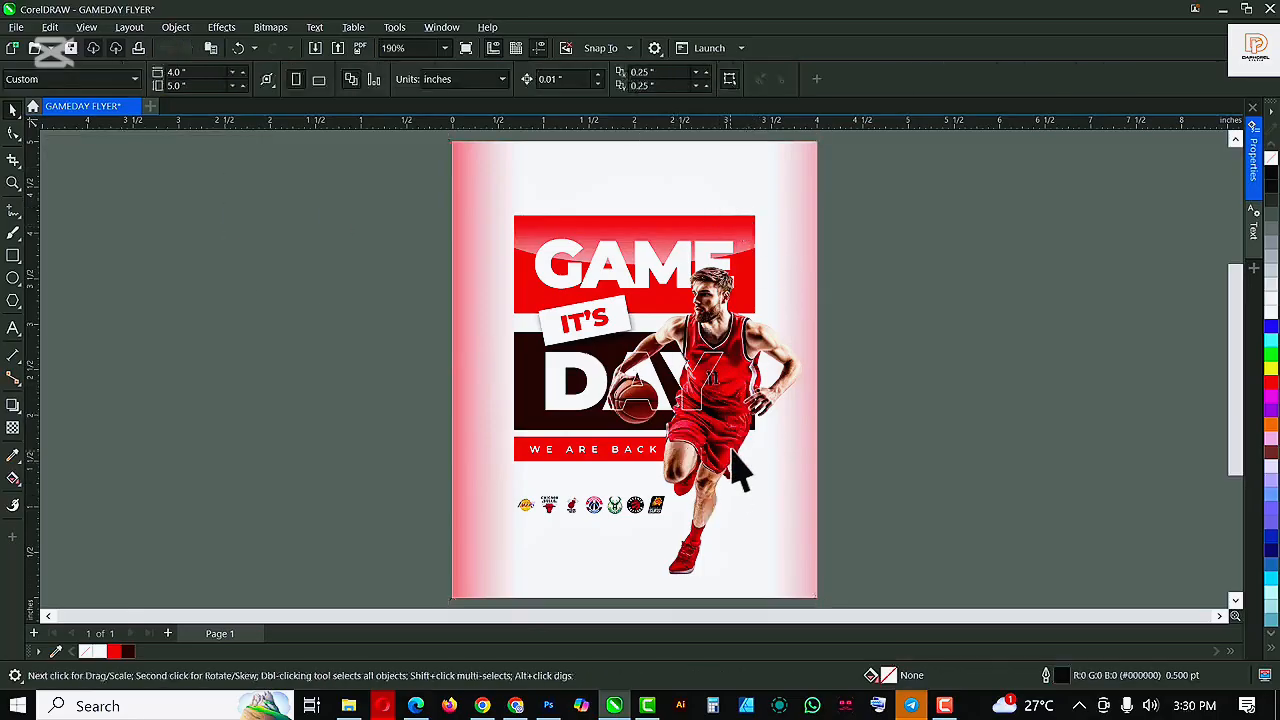